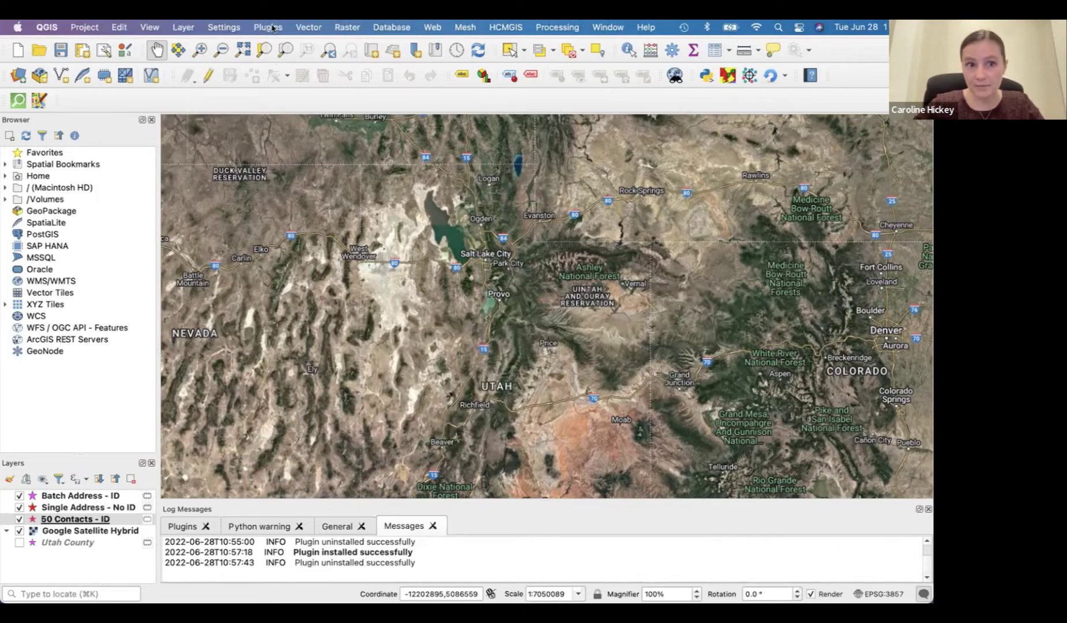
Find 'smarty' among All plugins in the plugin manager and install the Smarty geocoding plugin
left_click(274, 29)
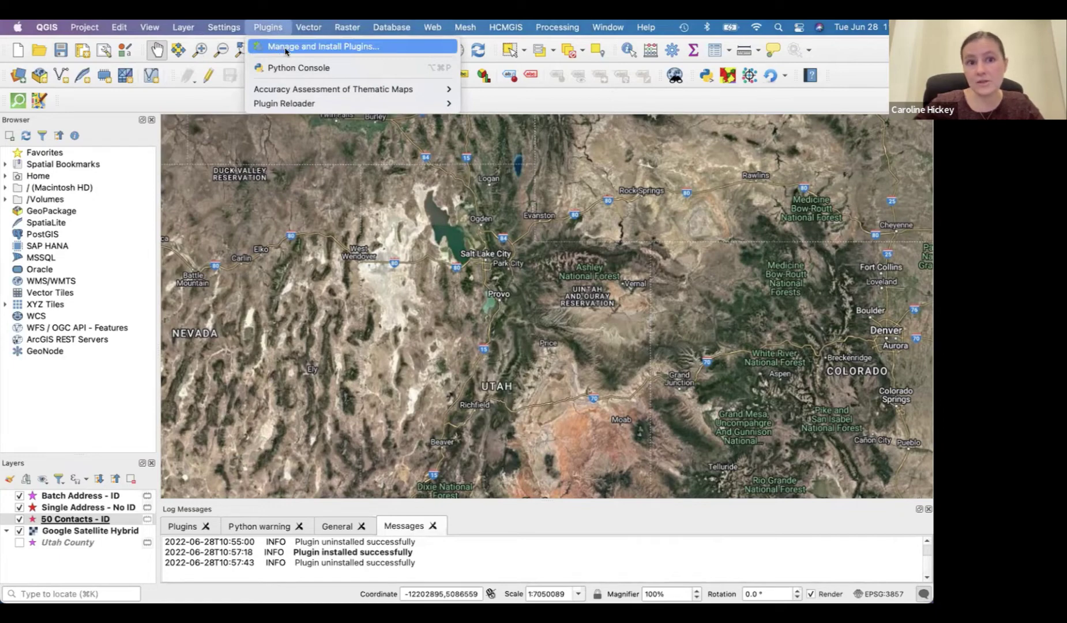
left_click(285, 51)
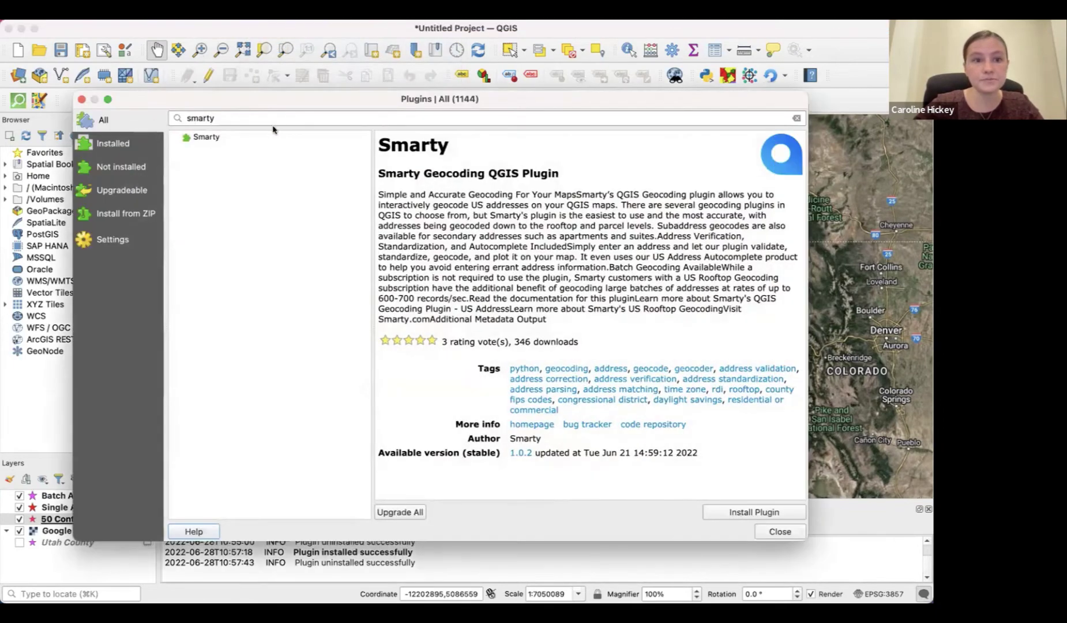
left_click(119, 142)
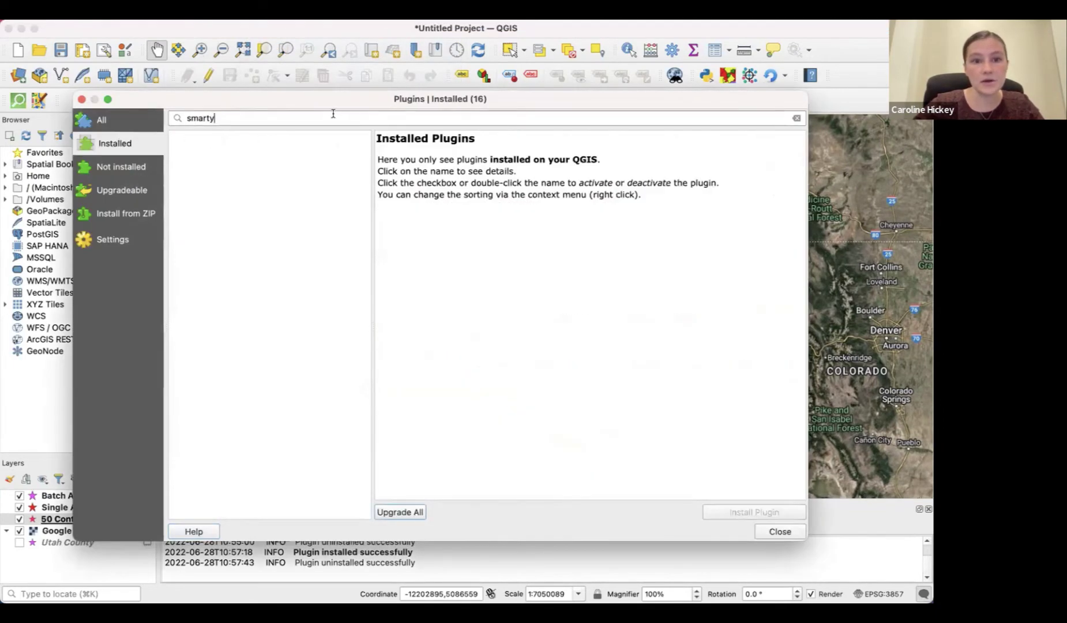
left_click(796, 118)
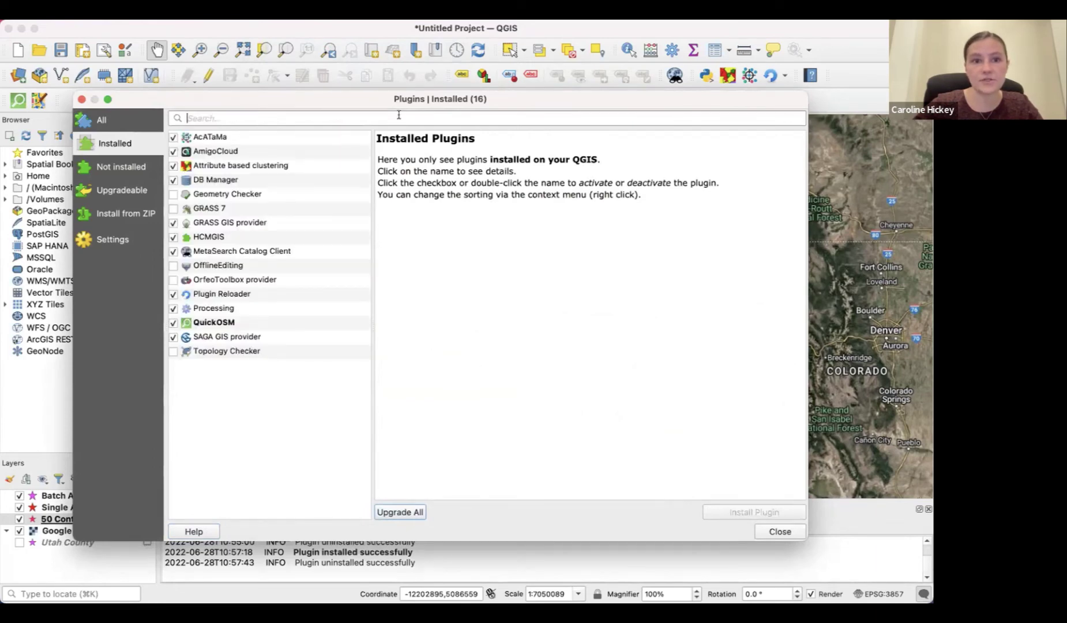
left_click(96, 118)
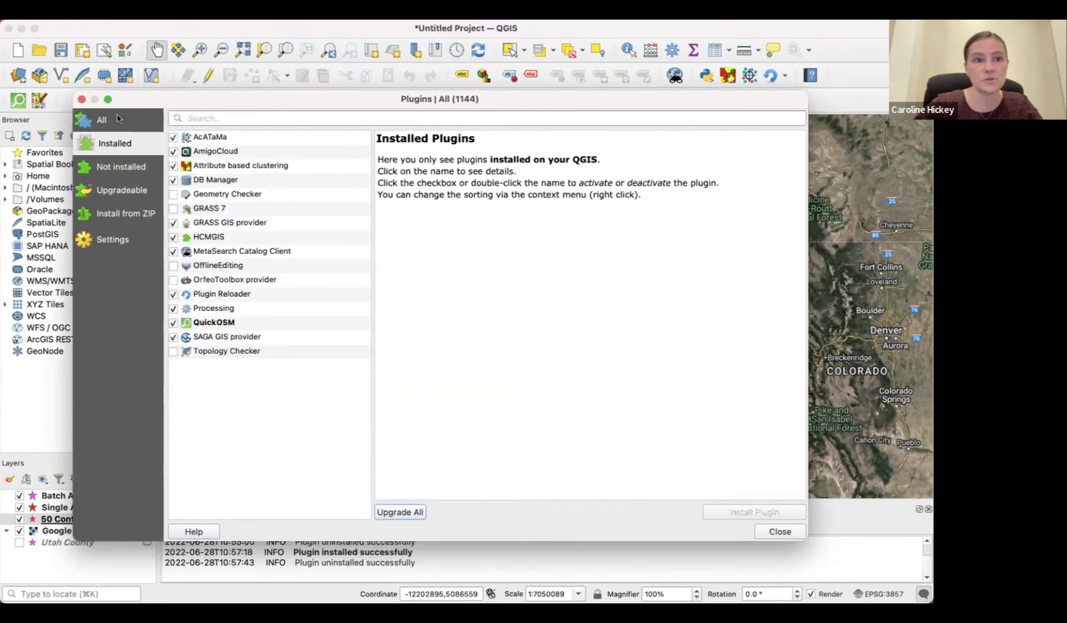
left_click(244, 115)
type("smarty")
left_click(213, 140)
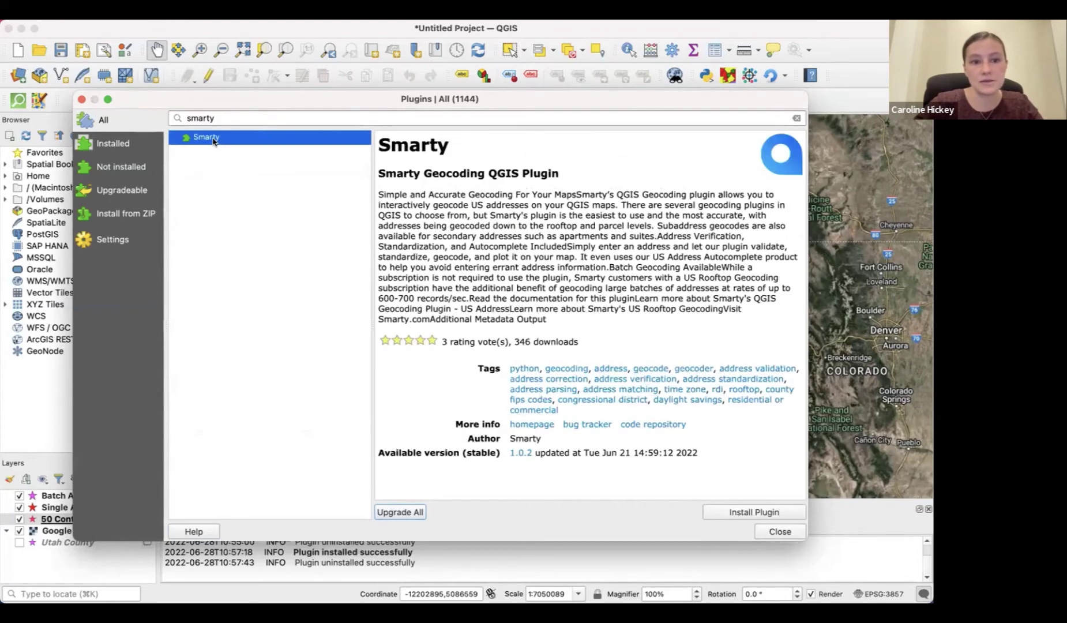
left_click(731, 514)
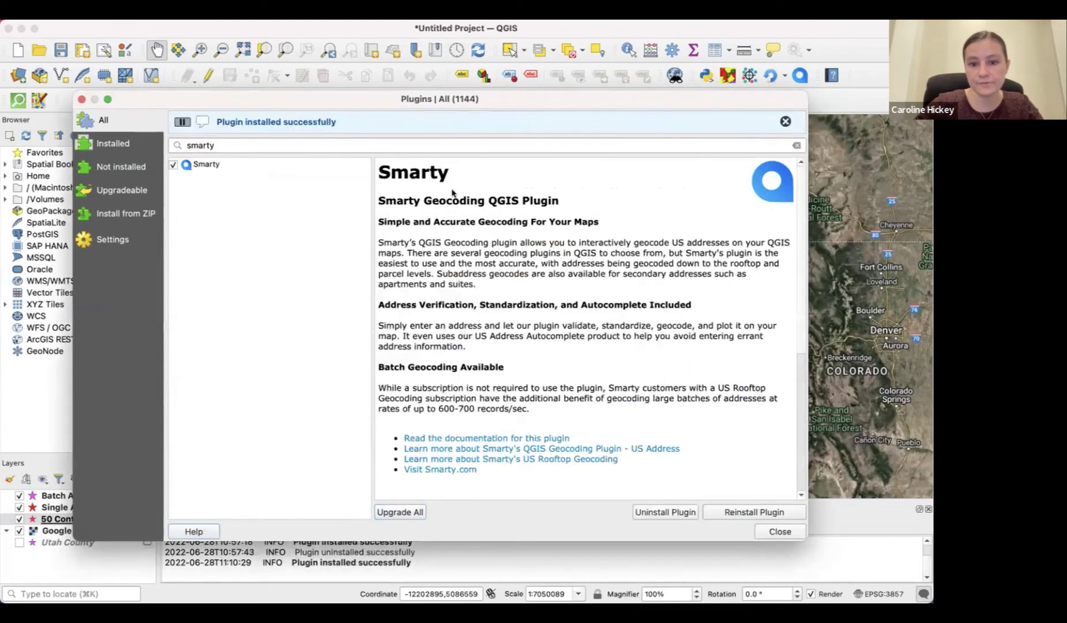
left_click(81, 99)
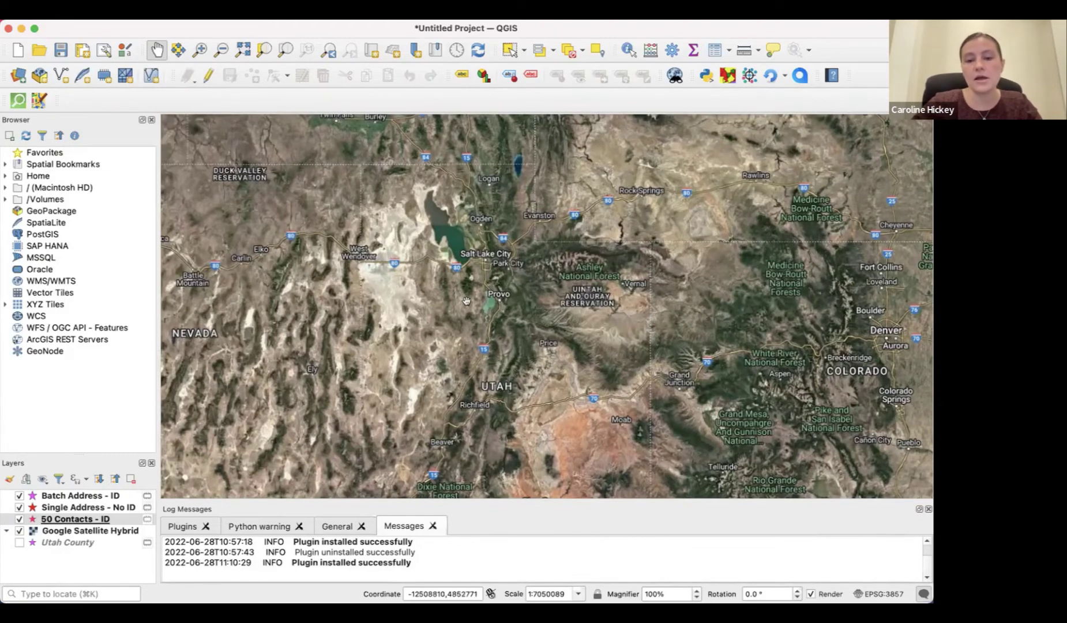
Zoom and pan the map to centre Utah Lake and Provo
scroll(467, 301, "up", 4)
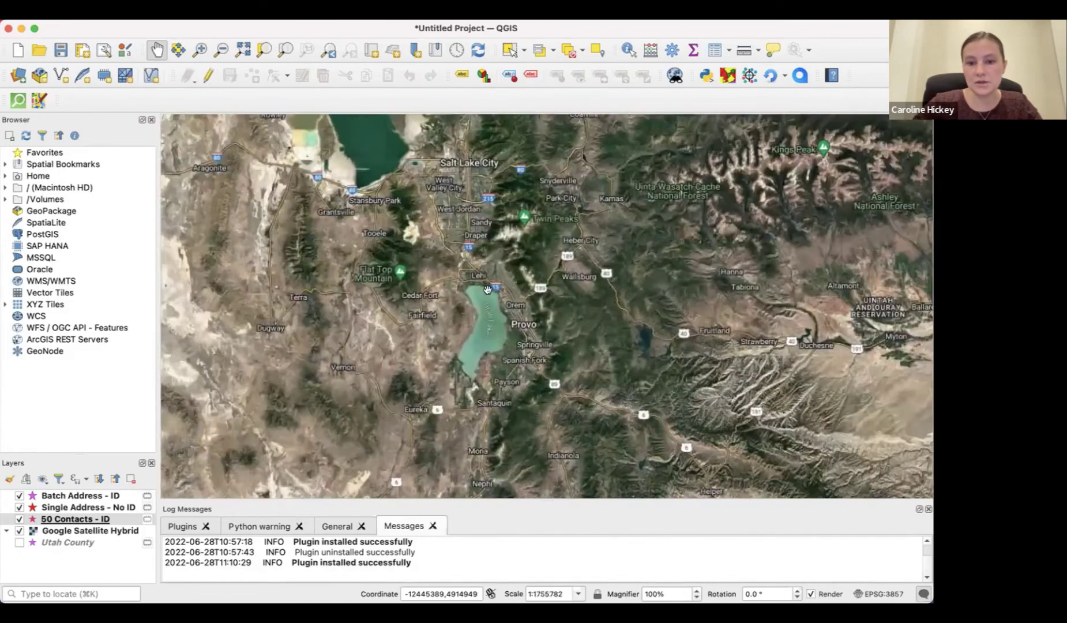
scroll(488, 290, "down", 5)
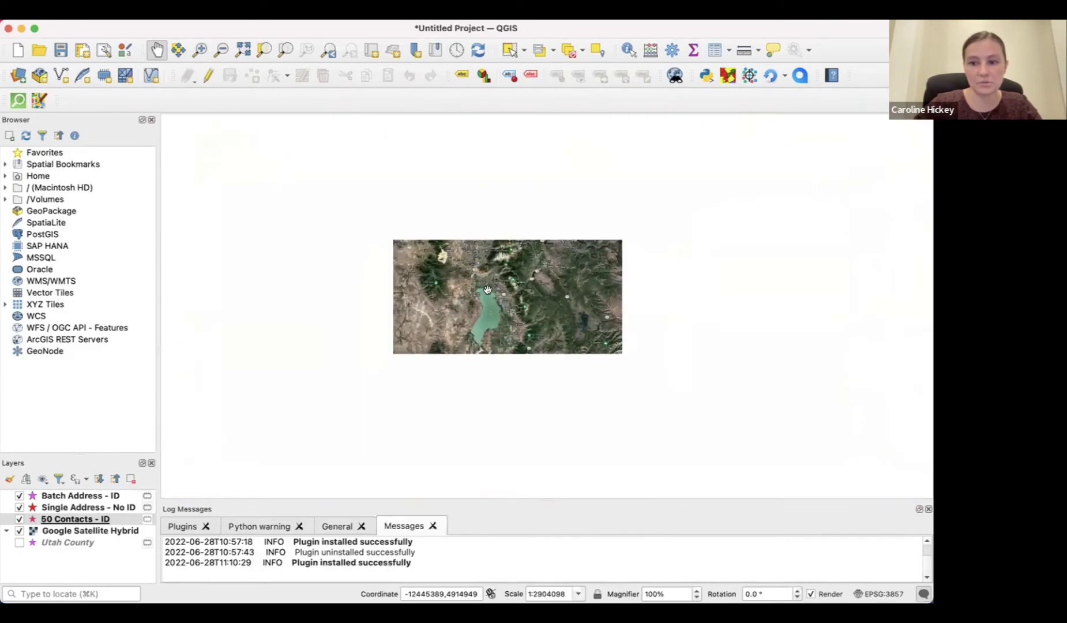
scroll(488, 290, "up", 4)
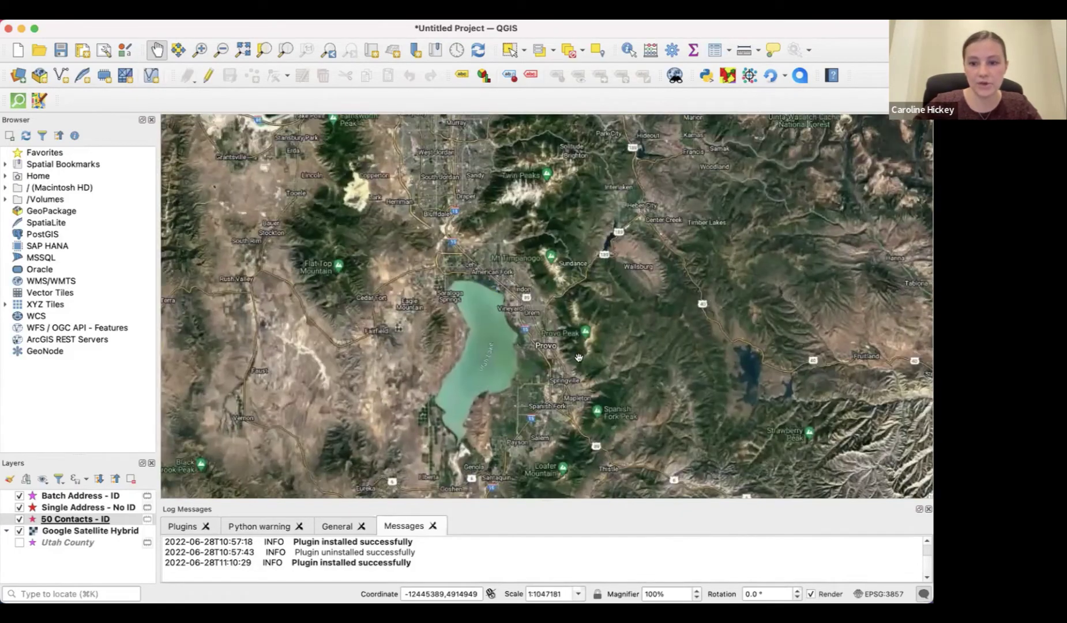
left_click_drag(569, 287, 585, 224)
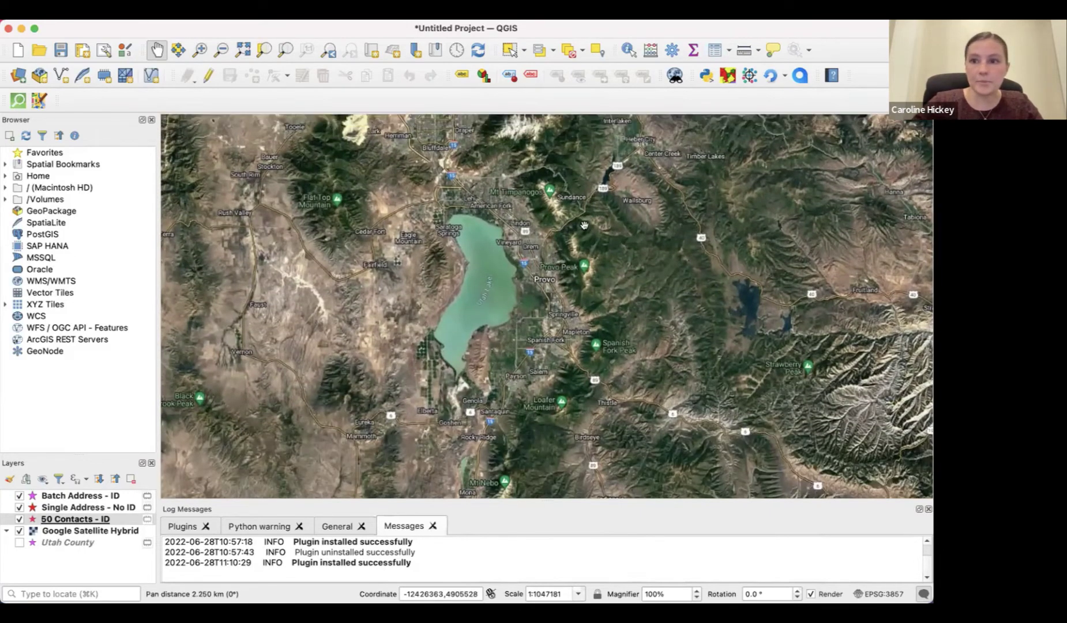
Launch the Smarty lookup, resize and reposition its dialog, and switch back to Single Lookup
left_click(799, 75)
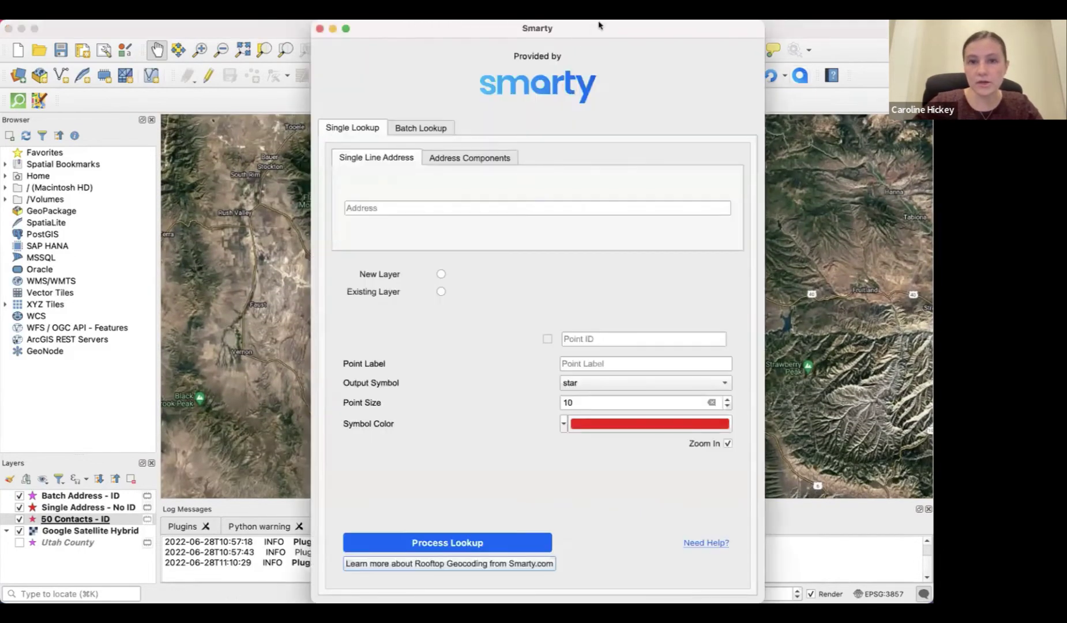
left_click_drag(599, 26, 536, 226)
left_click_drag(603, 27, 599, 265)
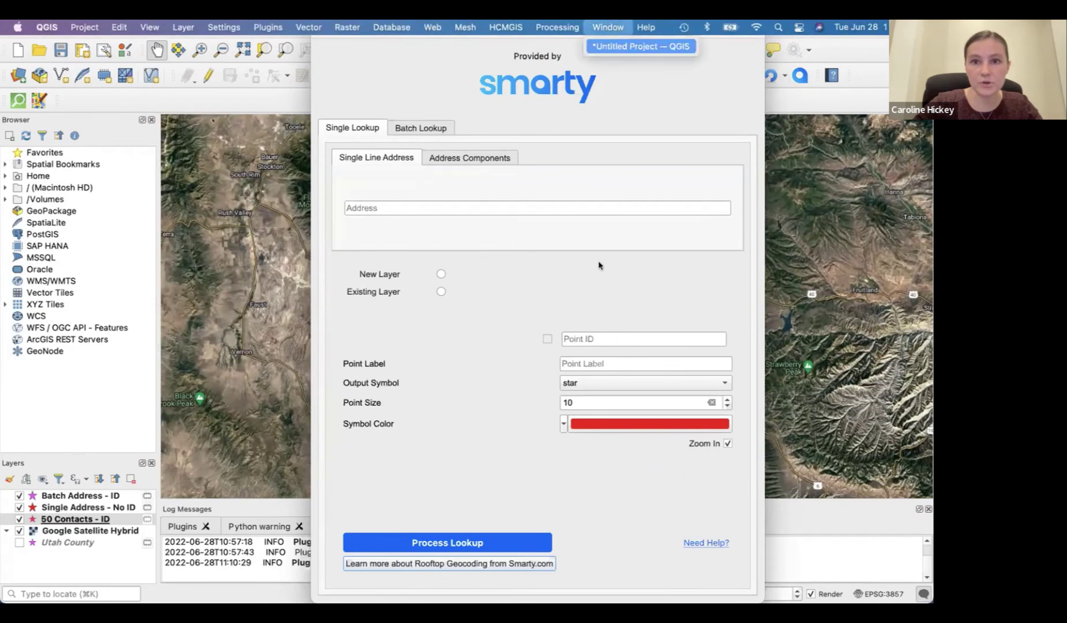
left_click(547, 247)
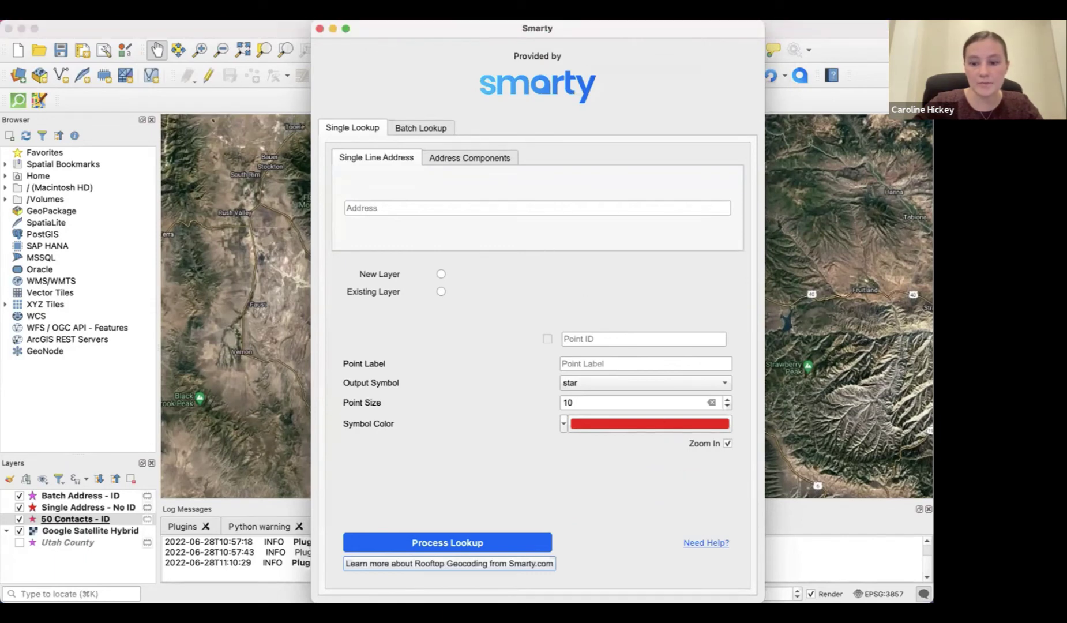
left_click_drag(760, 600, 764, 523)
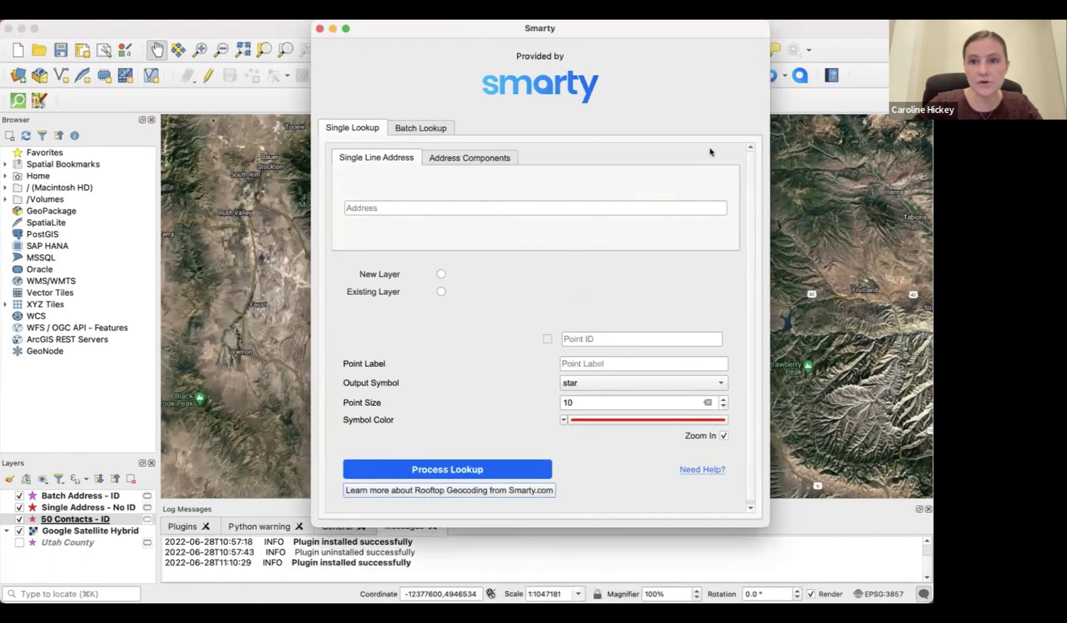
left_click_drag(709, 29, 466, 47)
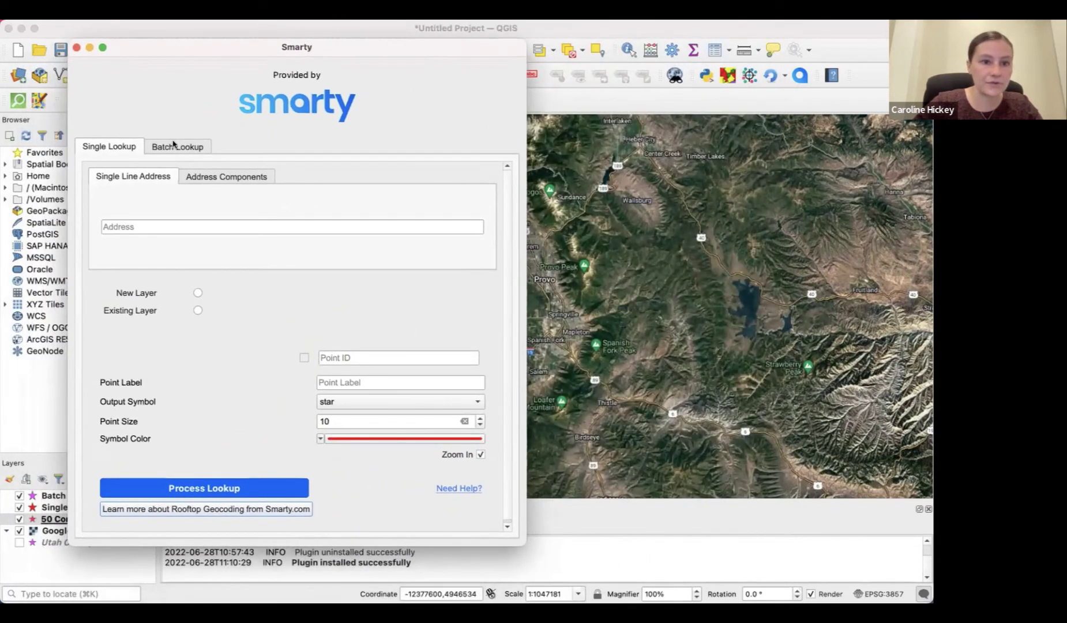
left_click(173, 146)
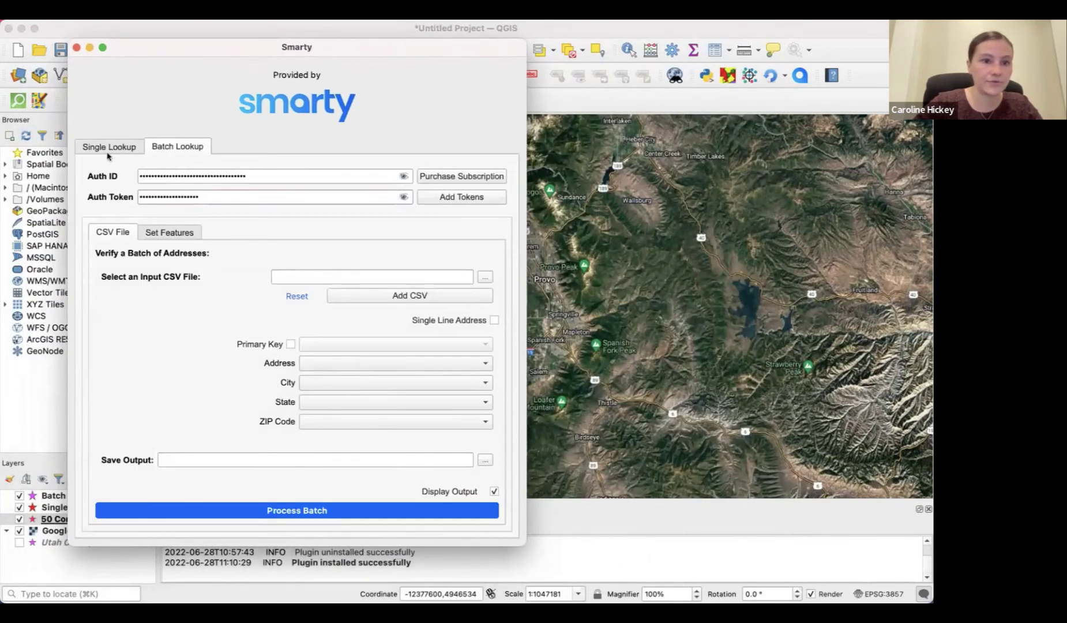
left_click(108, 148)
left_click(237, 226)
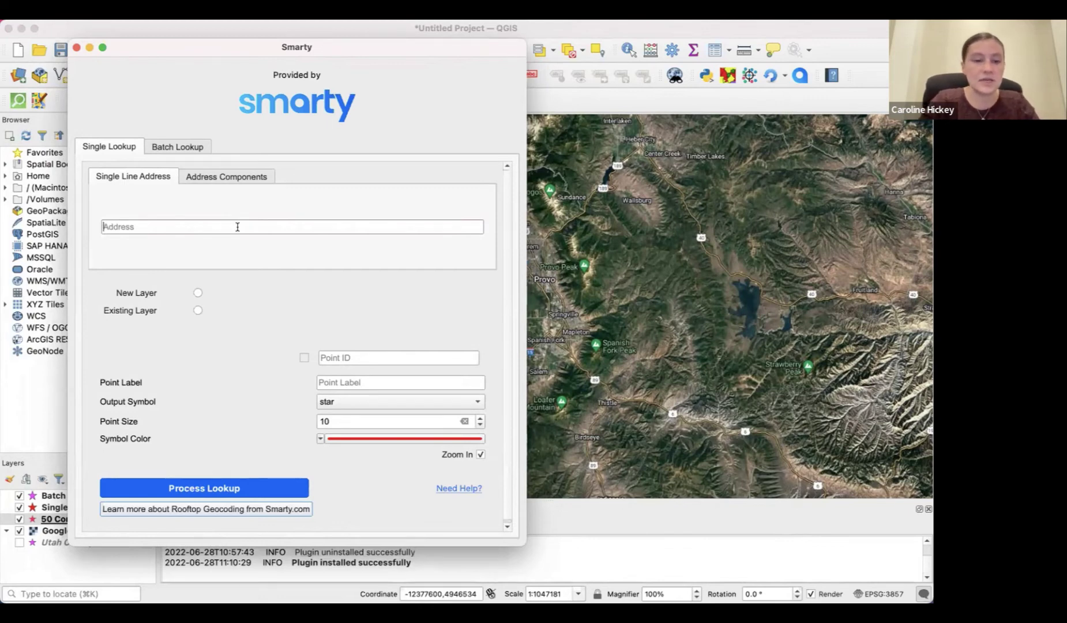
Enter '484 w' and pick the matching Provo address suggestion in the Address field
type("484")
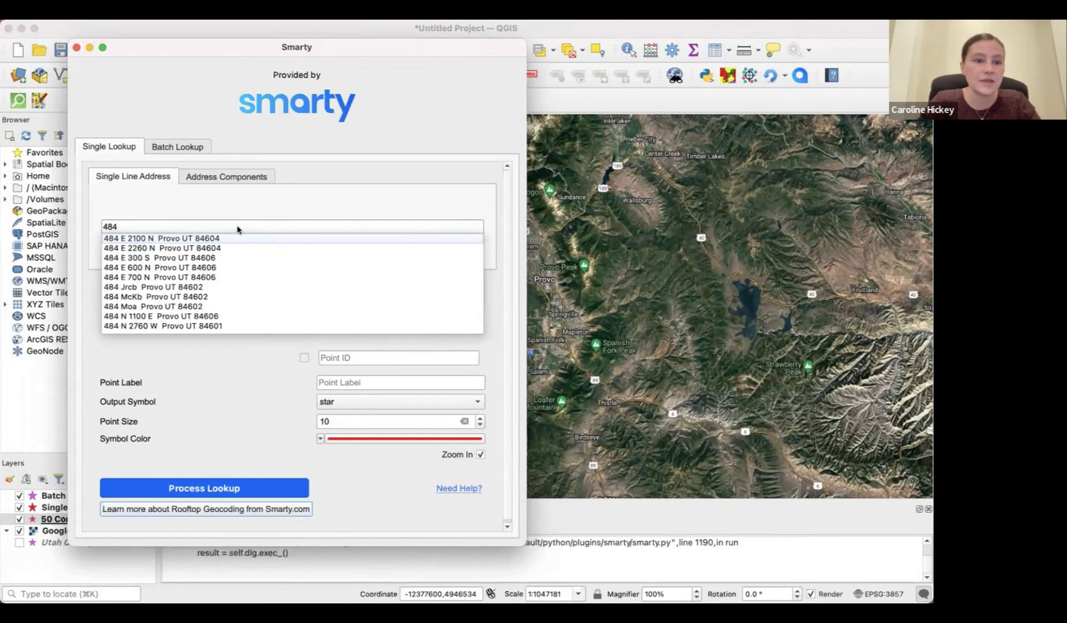
type(" w")
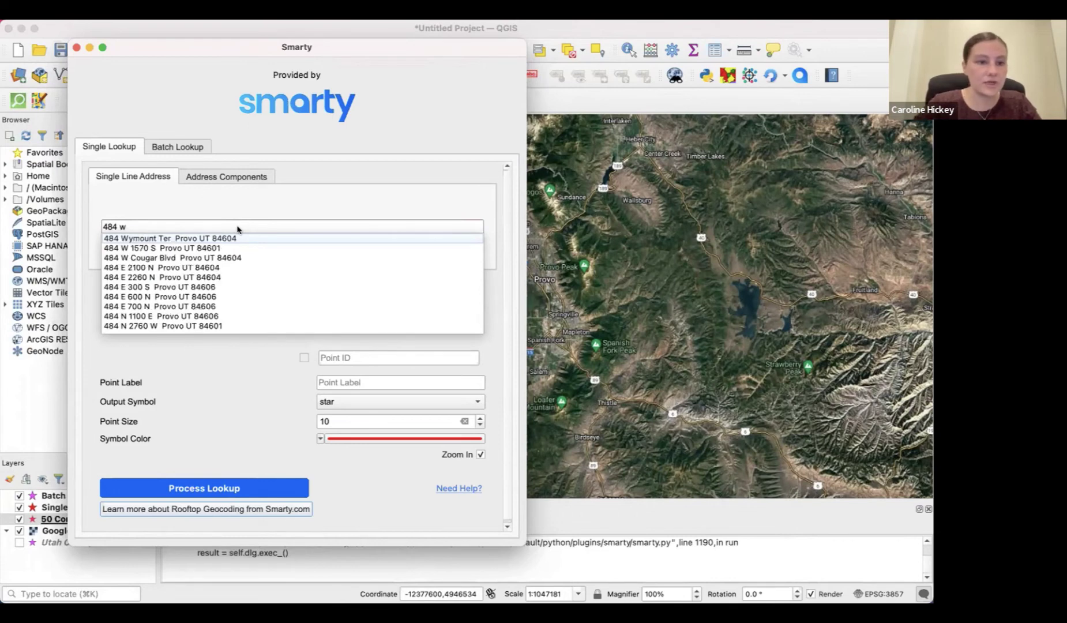
left_click(226, 260)
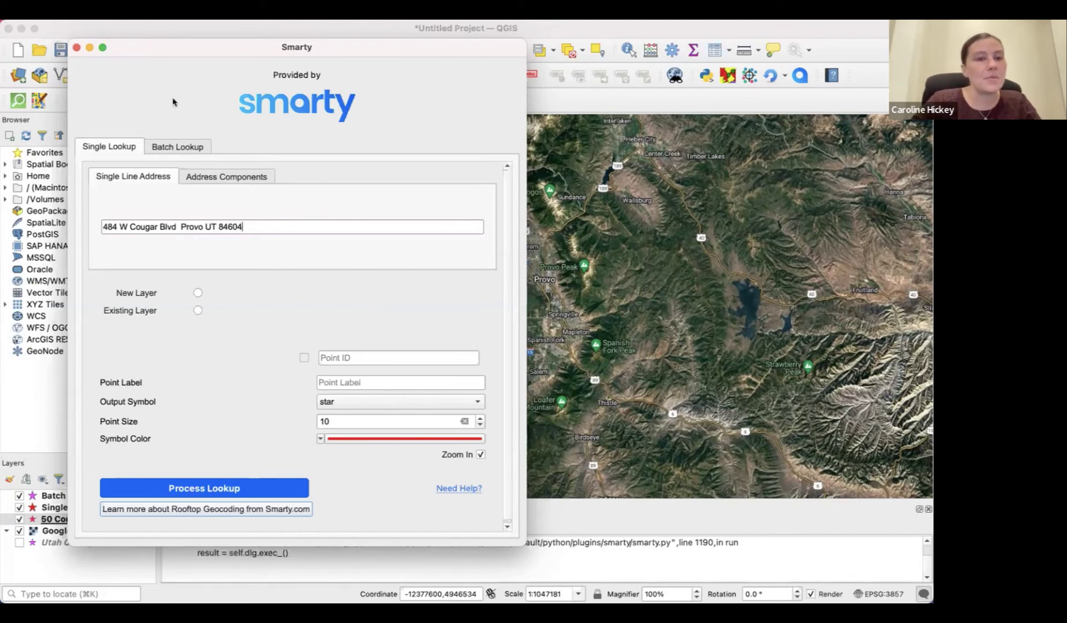
left_click_drag(186, 43, 255, 49)
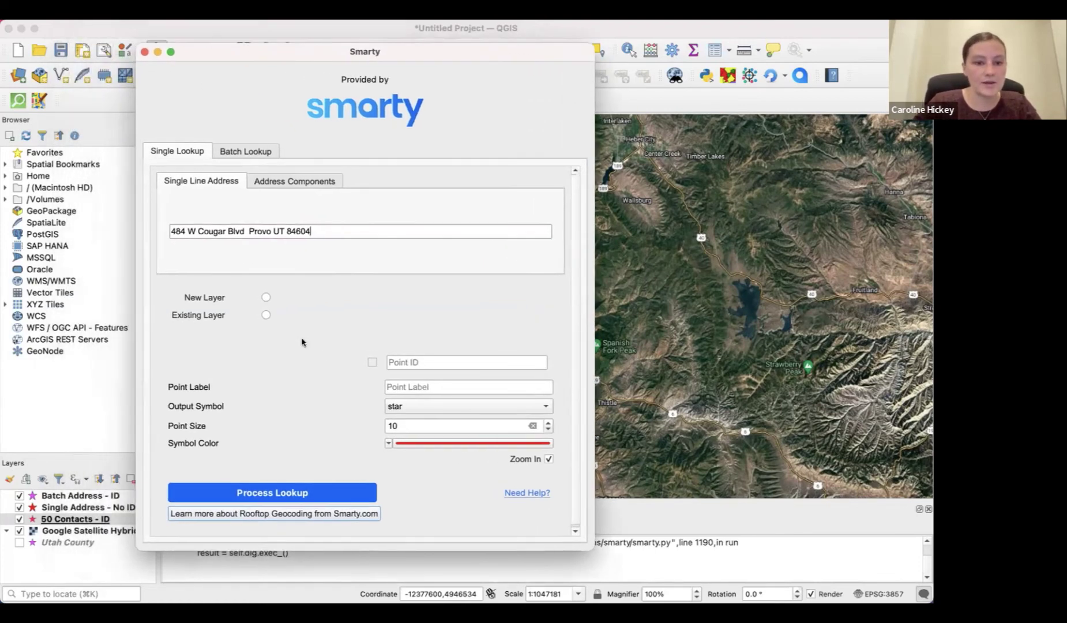
Check the existing target layers, then set the lookup output to New Layer
left_click(266, 296)
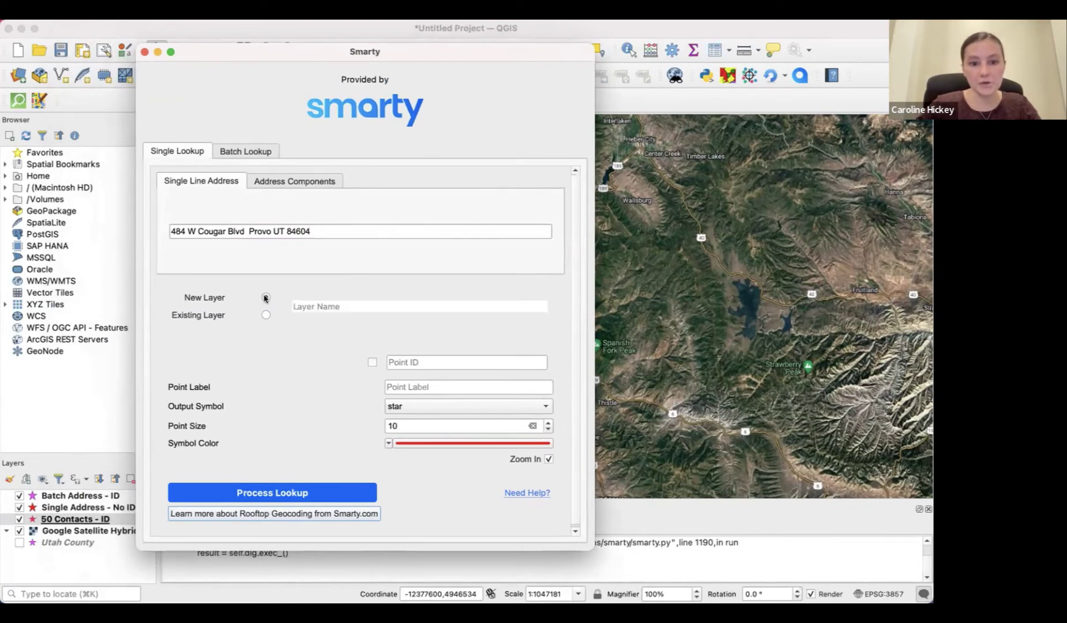
left_click(266, 315)
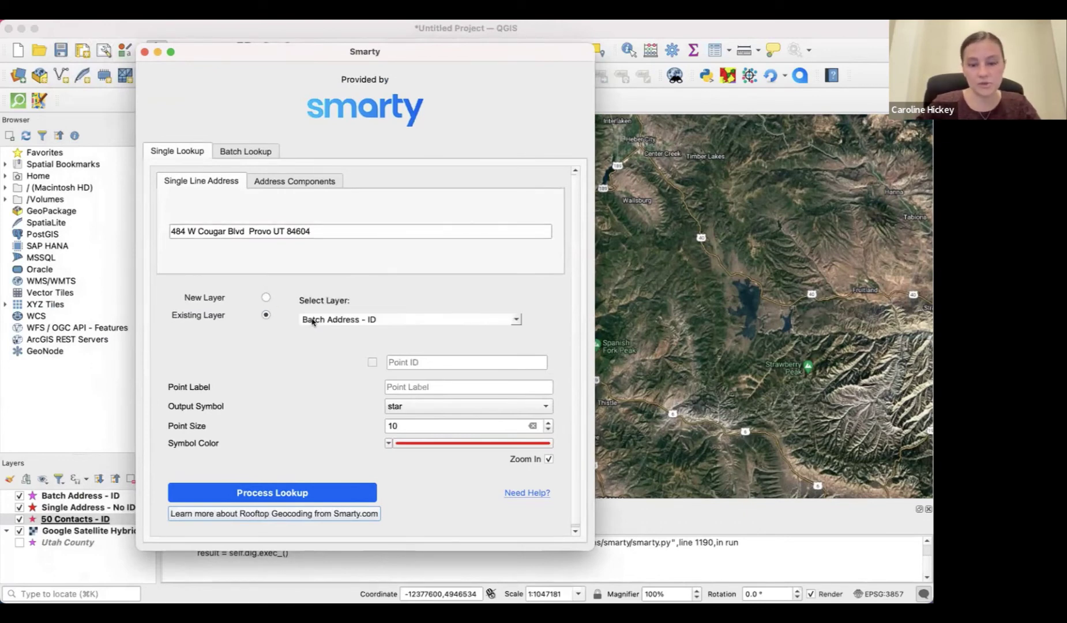
left_click(380, 321)
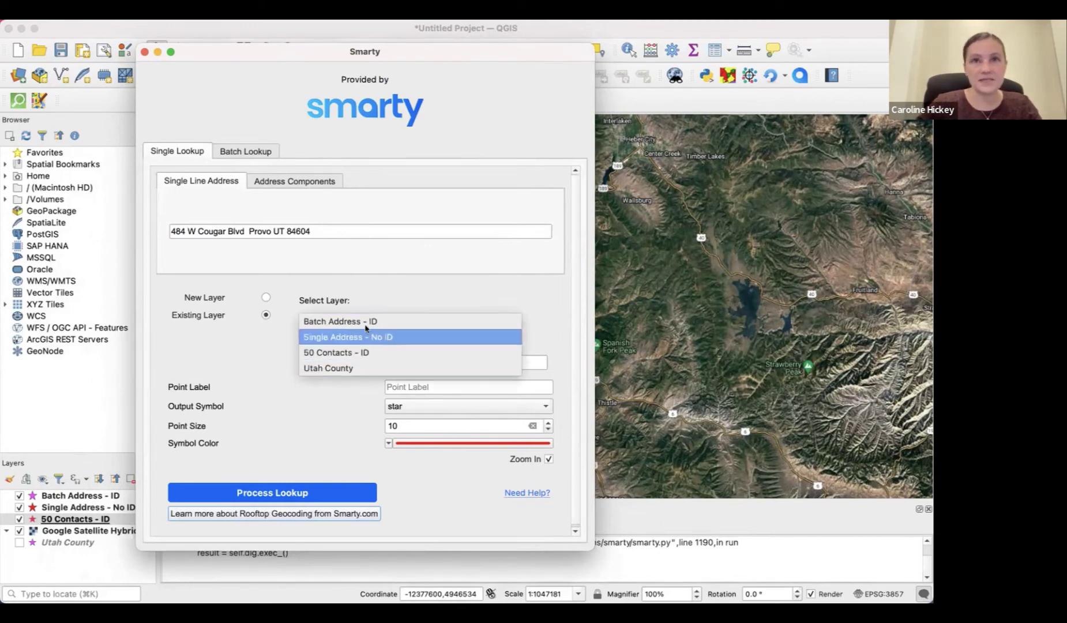
left_click(388, 292)
left_click(401, 321)
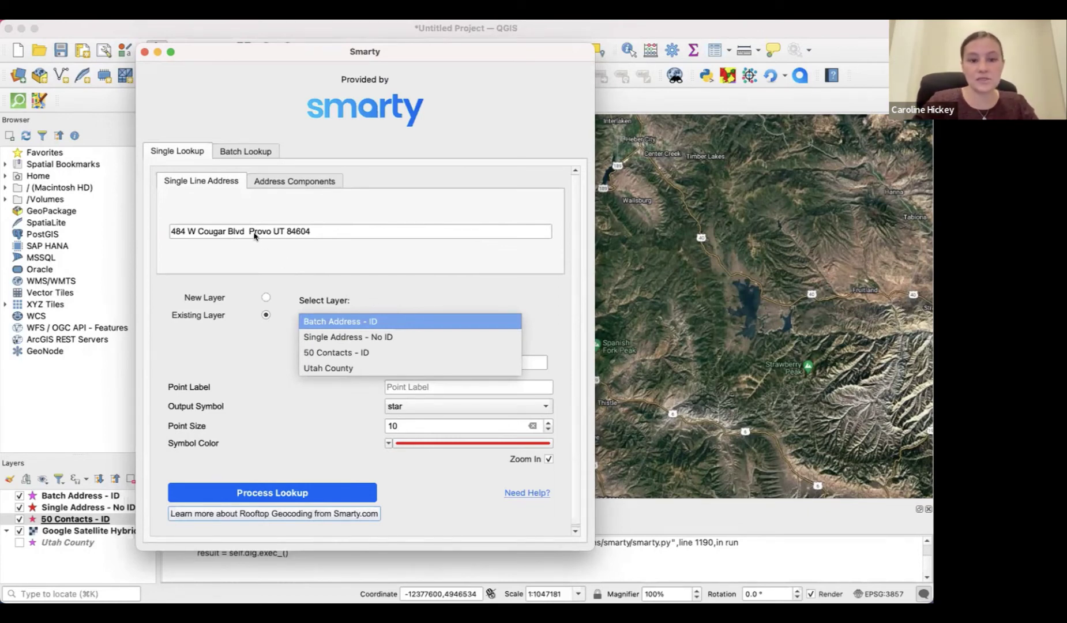
left_click(343, 228)
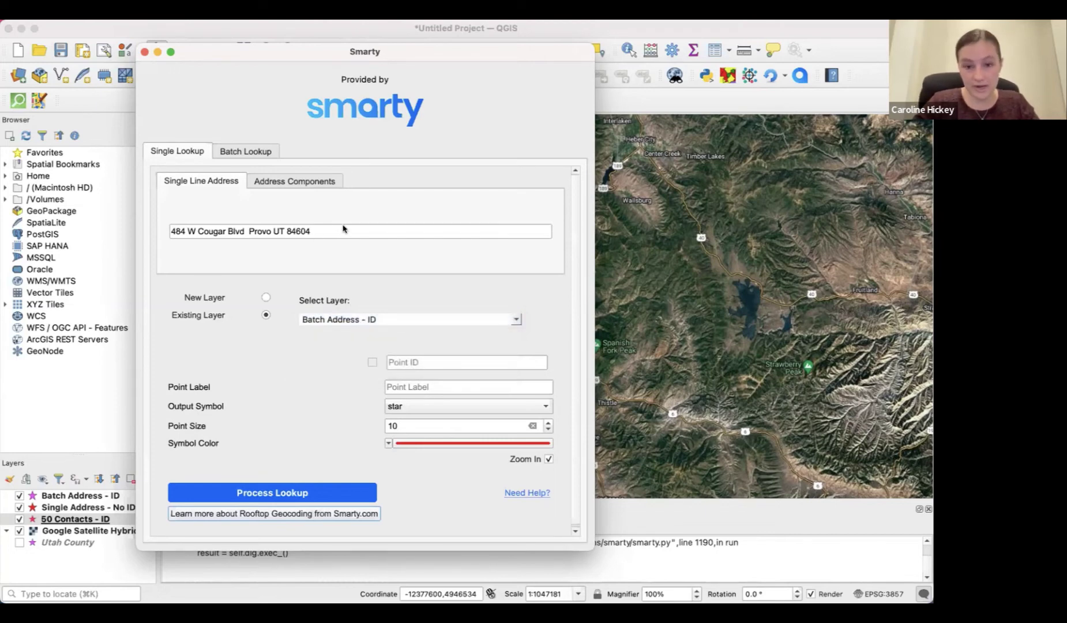
left_click(399, 319)
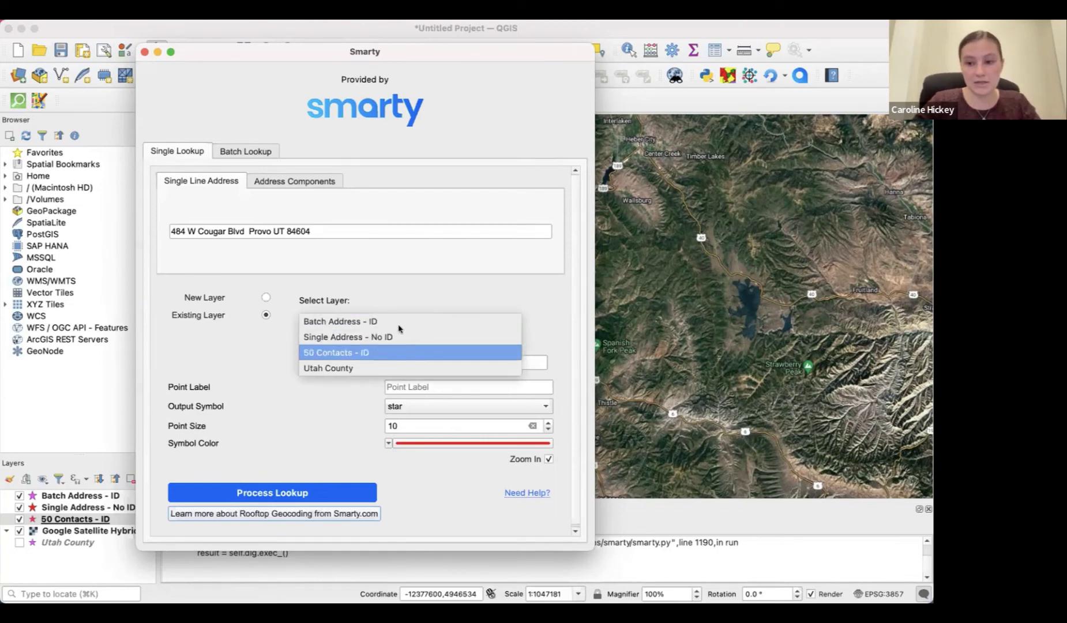
left_click(401, 267)
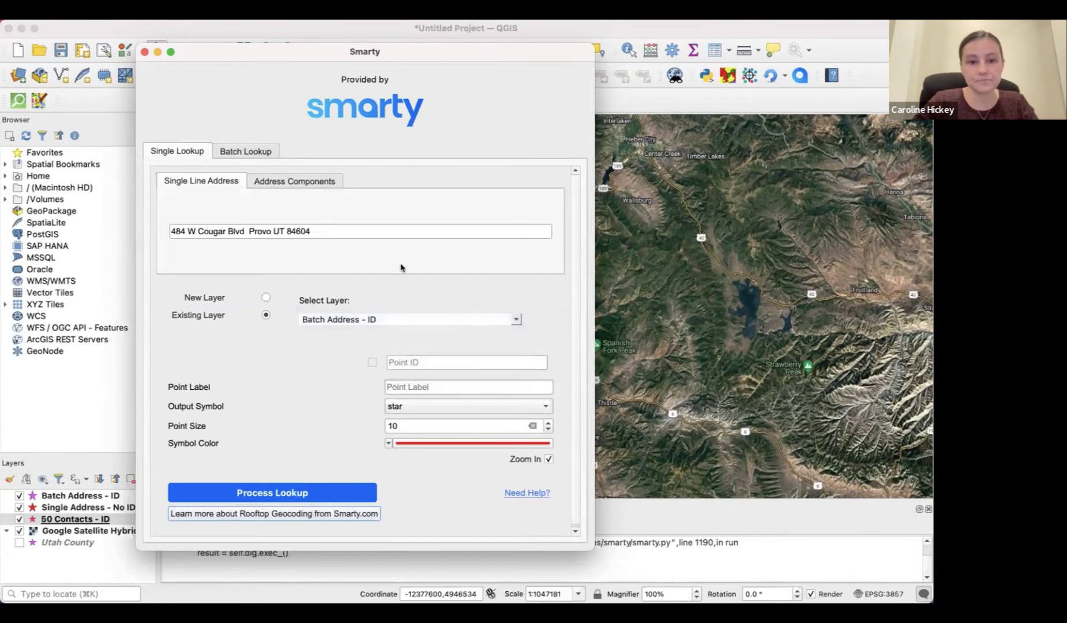
left_click(266, 297)
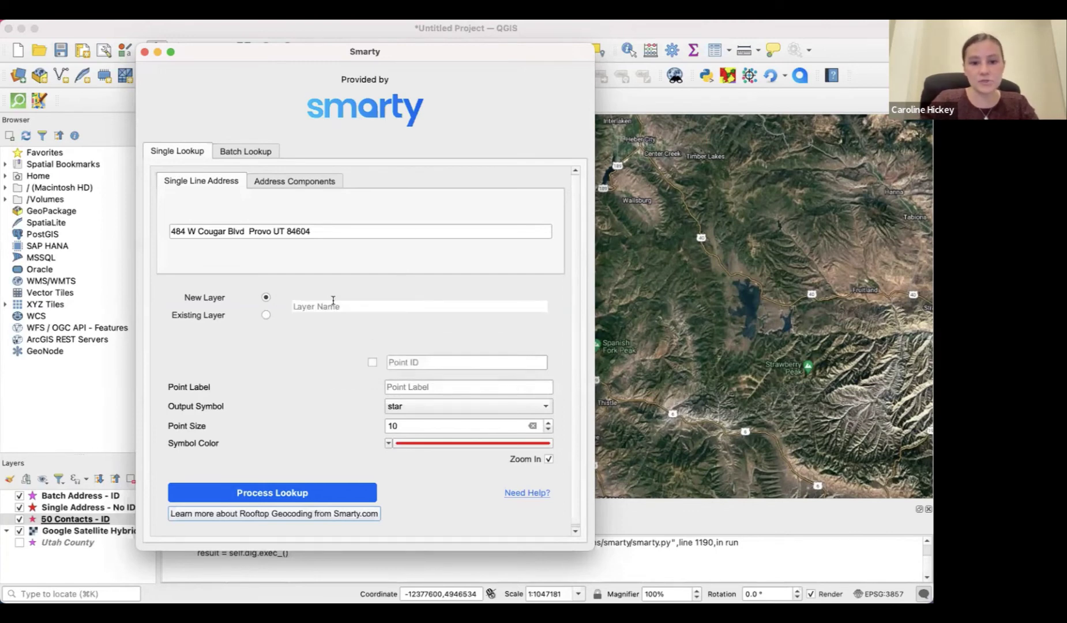
Name the new layer Webinar, enable and fill a custom Point ID, and label it Webinar
type("Webinar")
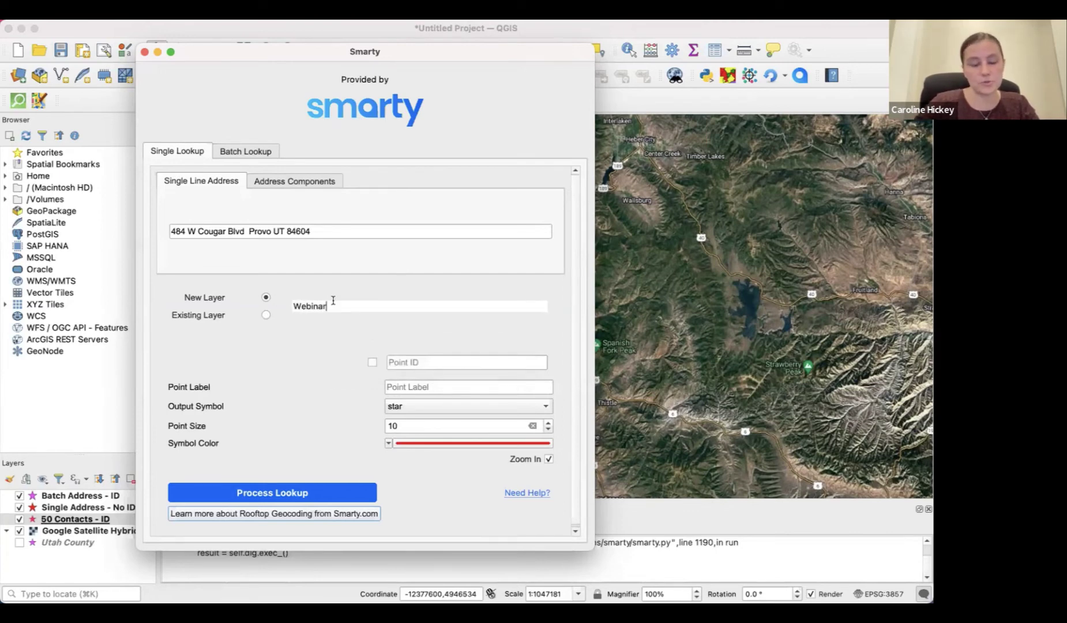
left_click(372, 363)
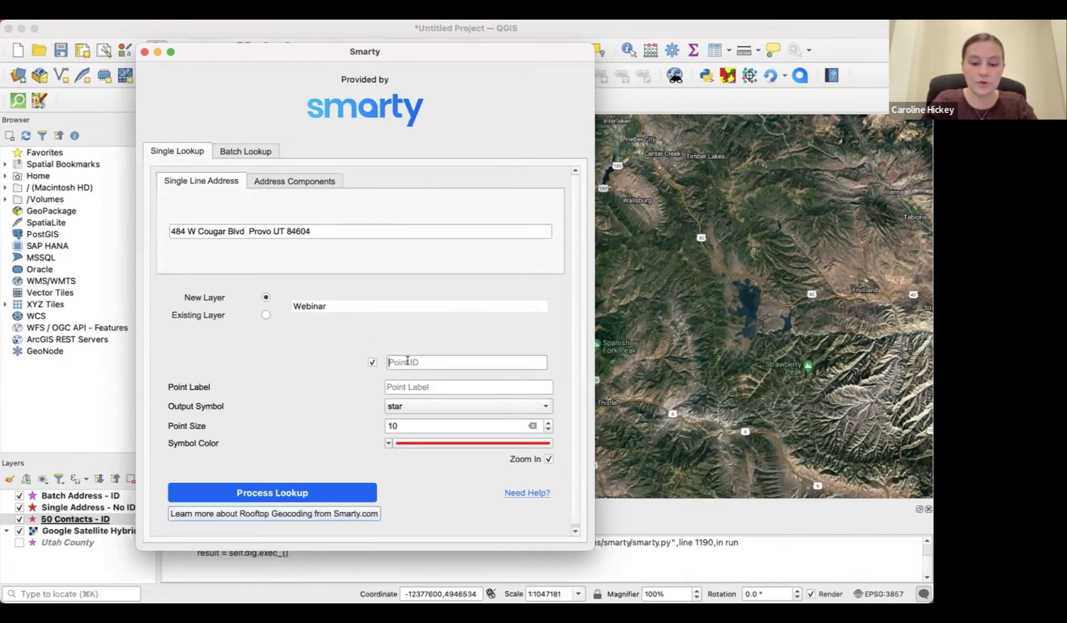
type("94h043ingpa984hqp34o8h")
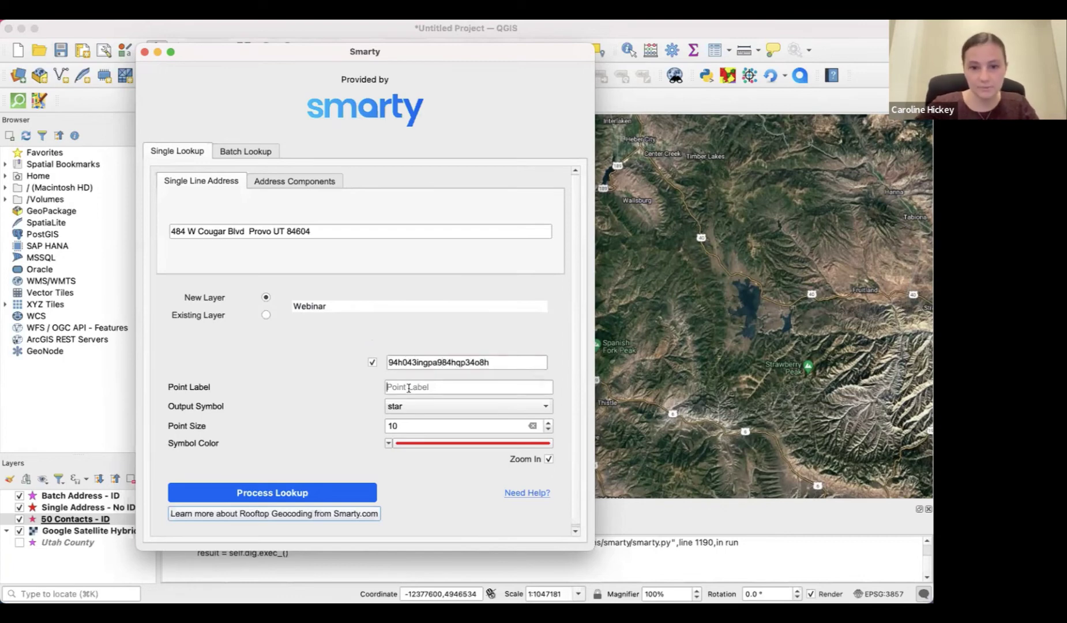
left_click(409, 388)
type("We")
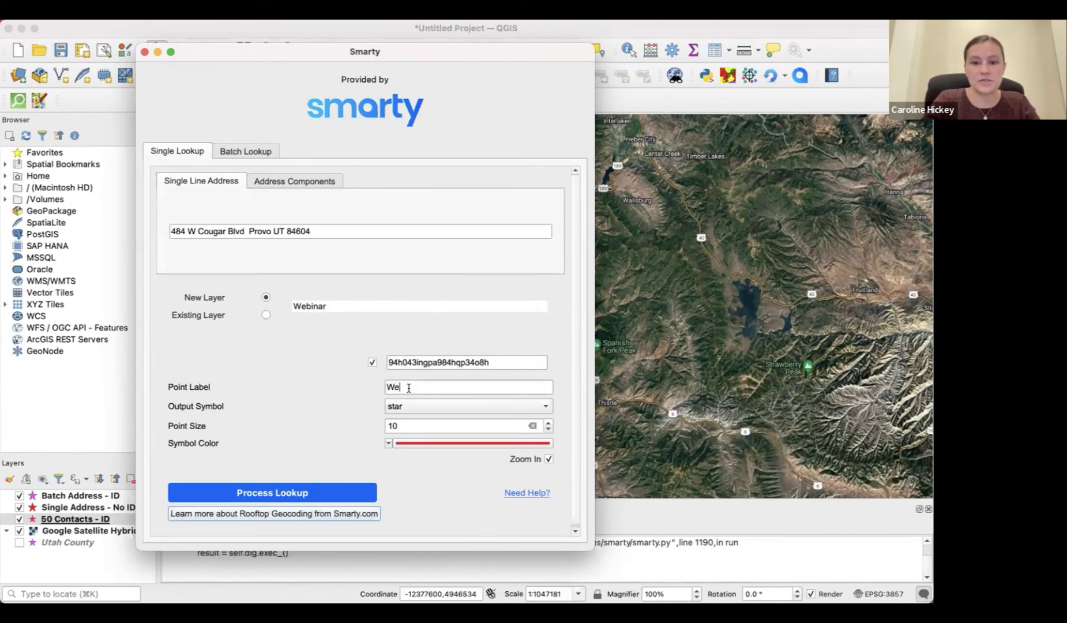
type("binar")
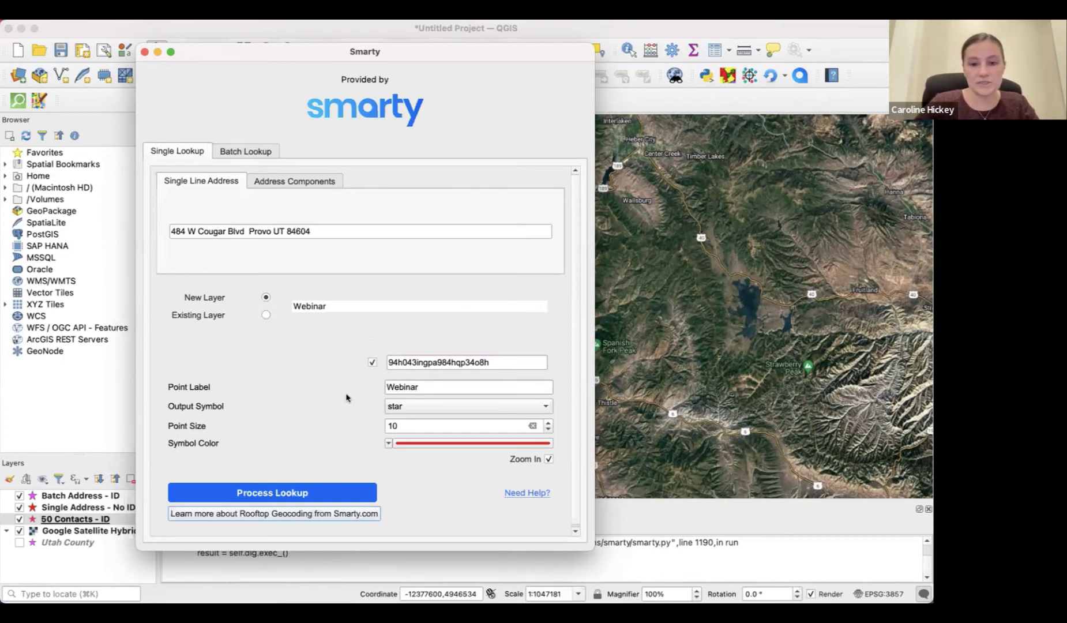
Style the point as a size-15 blue star and process the lookup
left_click(426, 407)
left_click(427, 408)
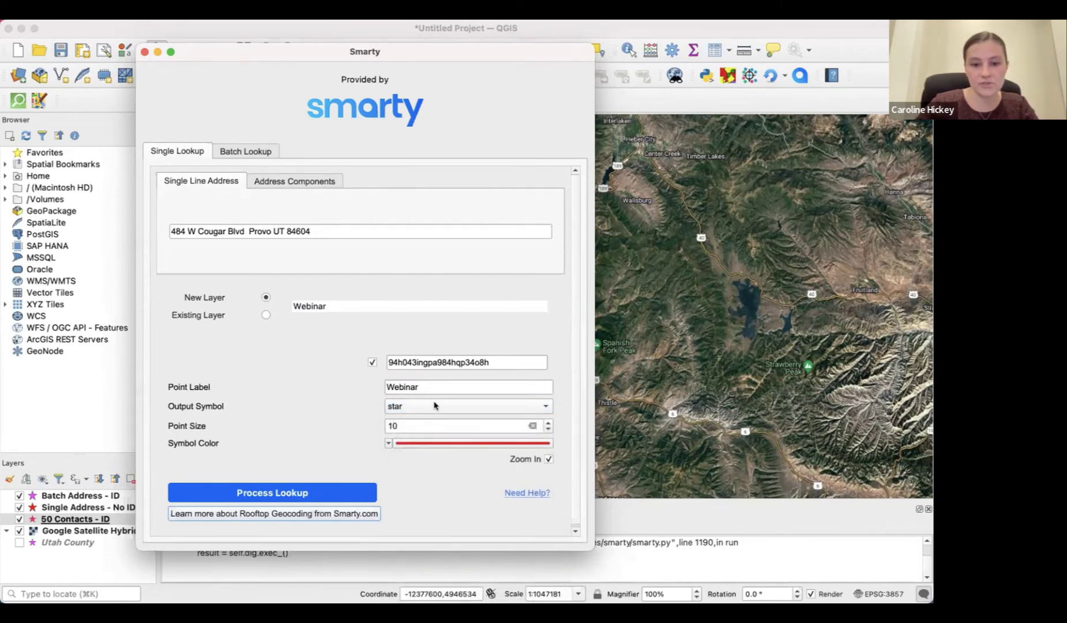
left_click(436, 406)
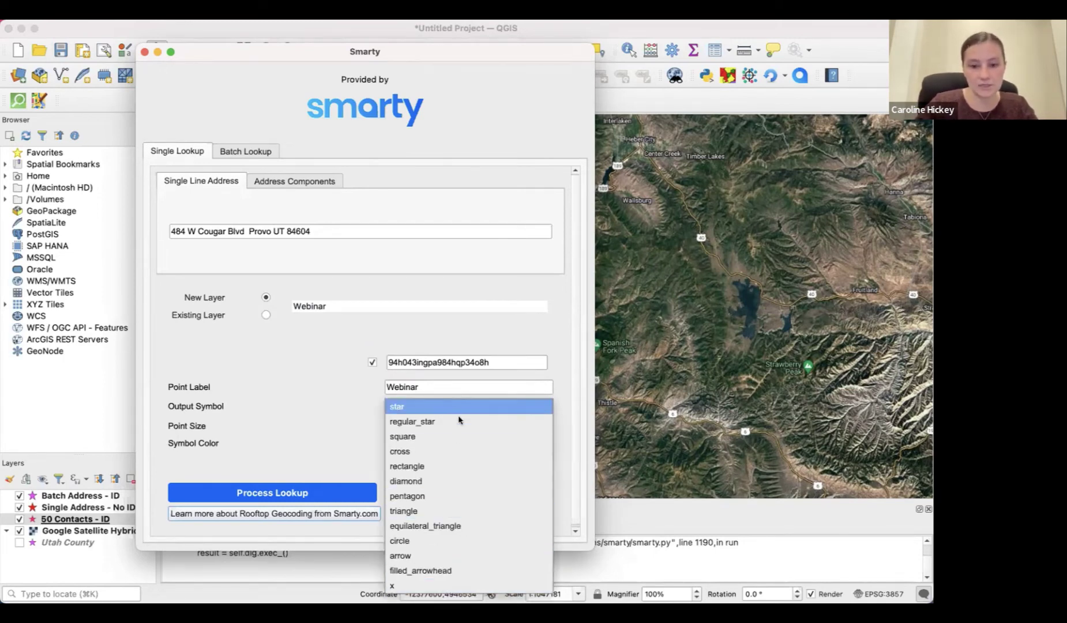
left_click(406, 407)
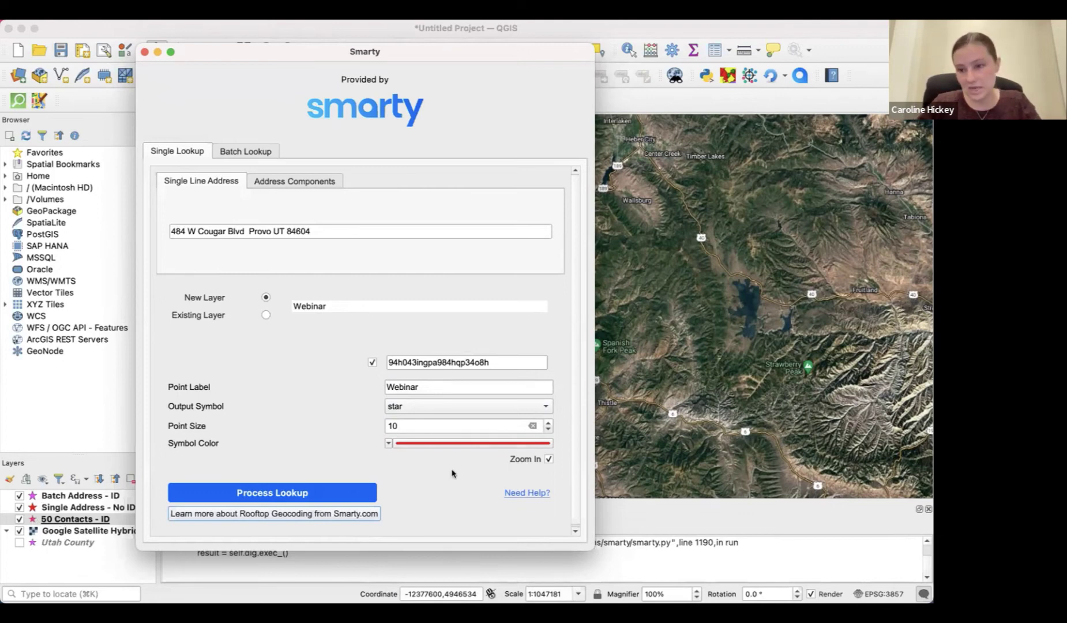
left_click(548, 423)
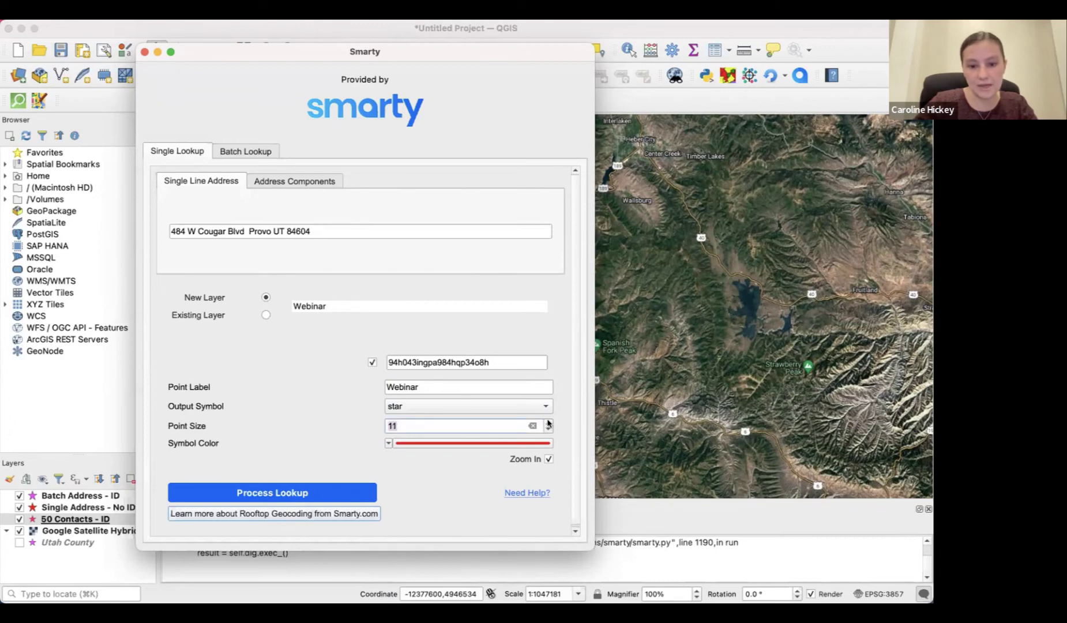
left_click(549, 429)
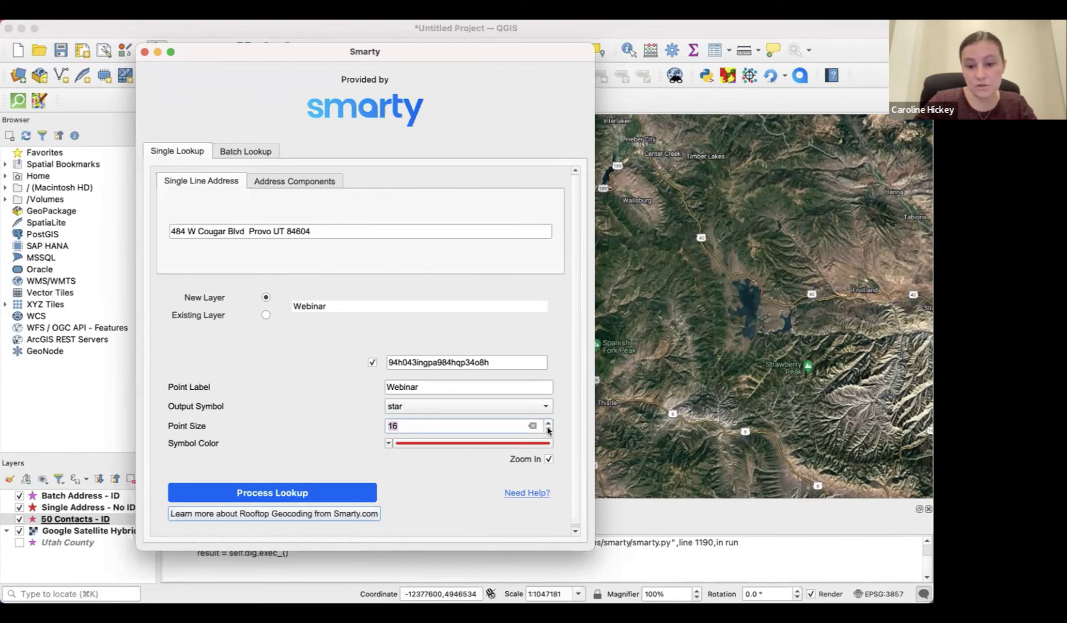
left_click(497, 442)
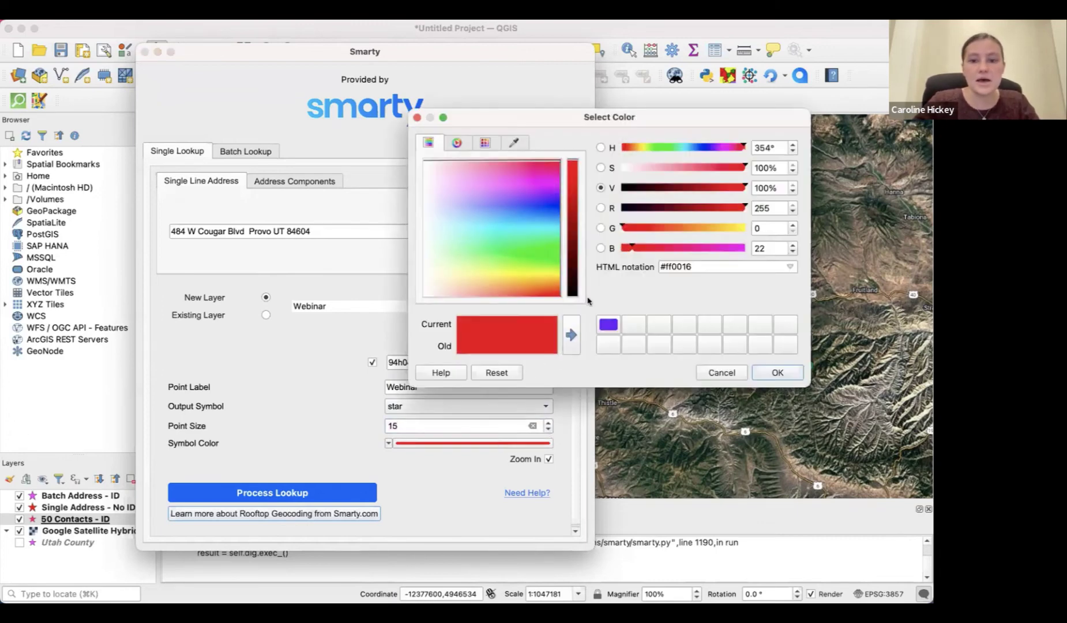
left_click(517, 205)
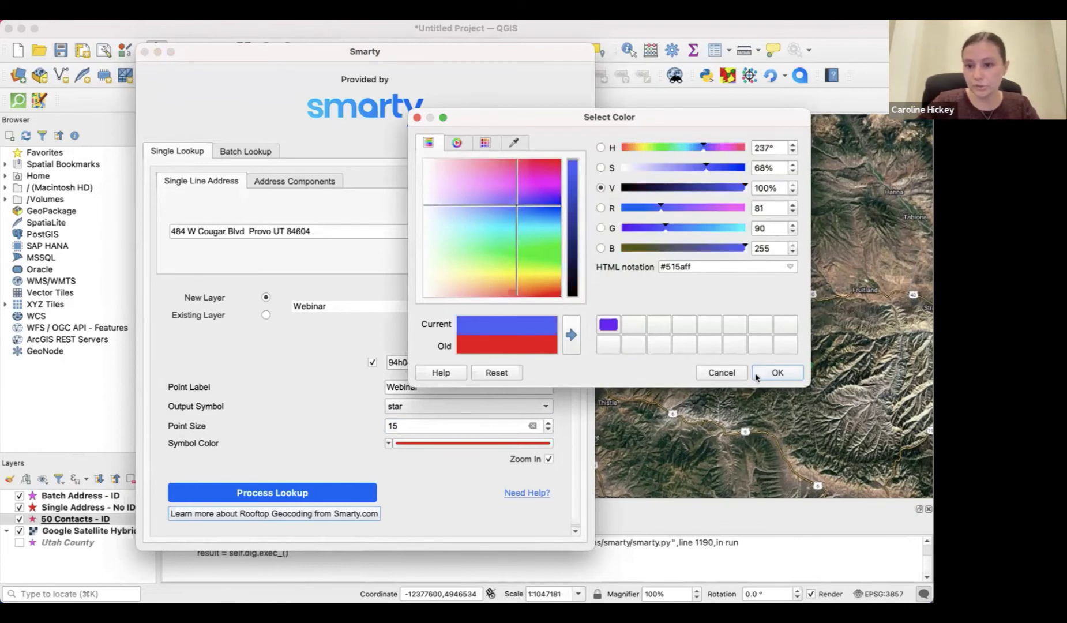
left_click(757, 374)
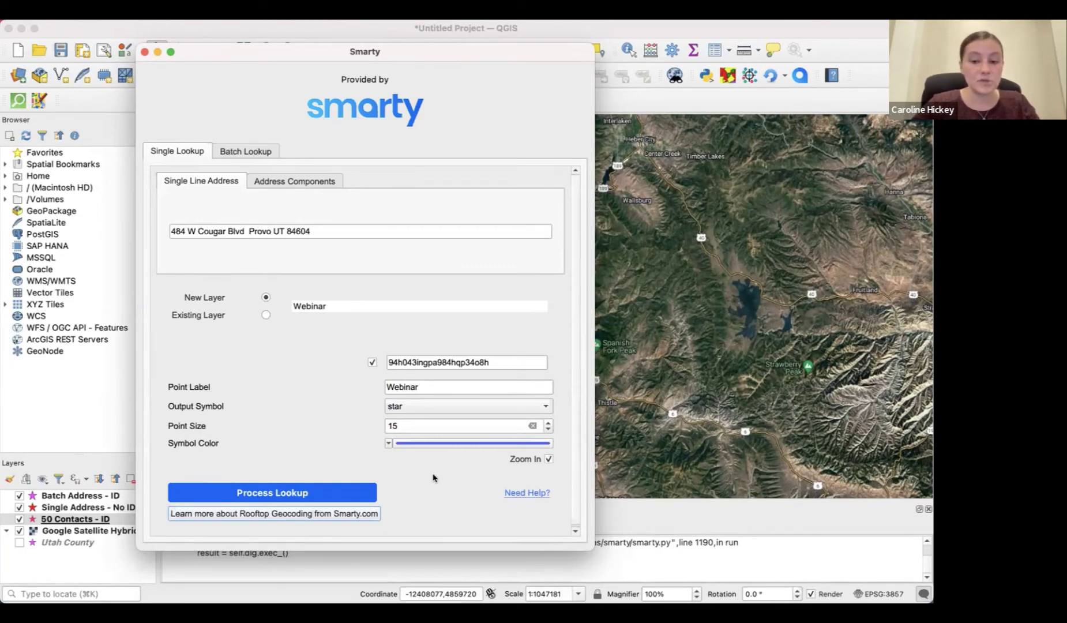
left_click(316, 493)
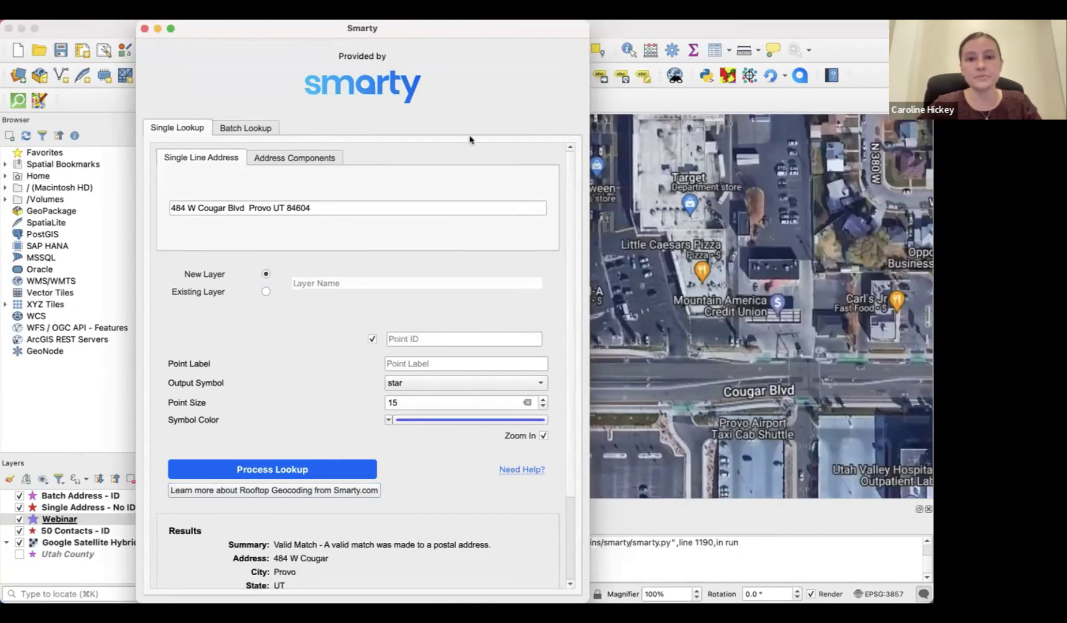
Inspect the Webinar star on Cougar Blvd and scroll to the Rooftop-precision results
left_click_drag(482, 34, 333, 35)
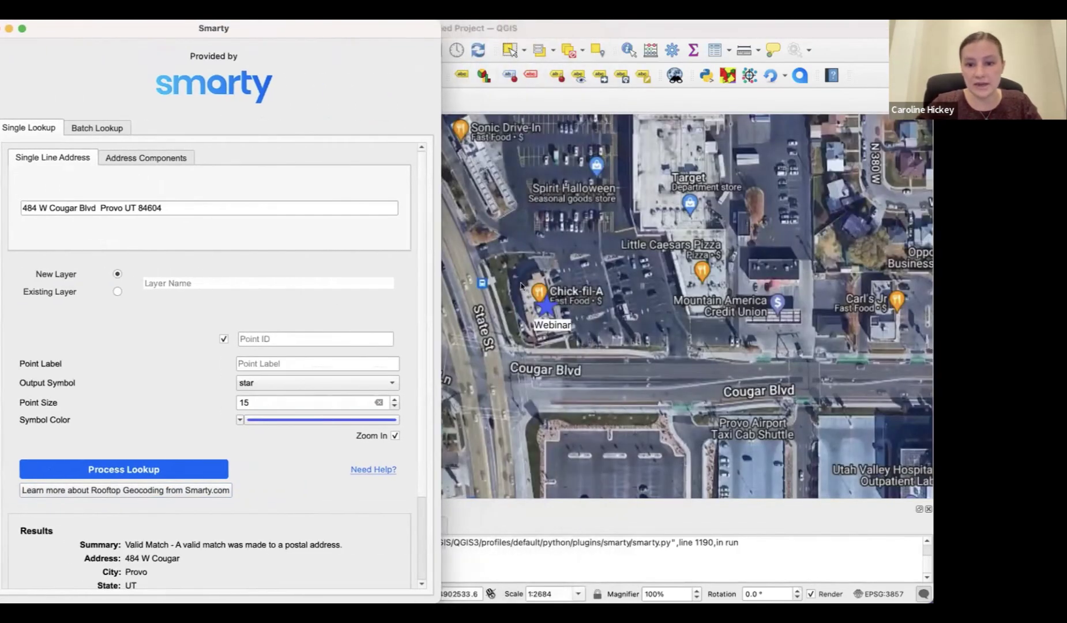
scroll(542, 316, "up", 5)
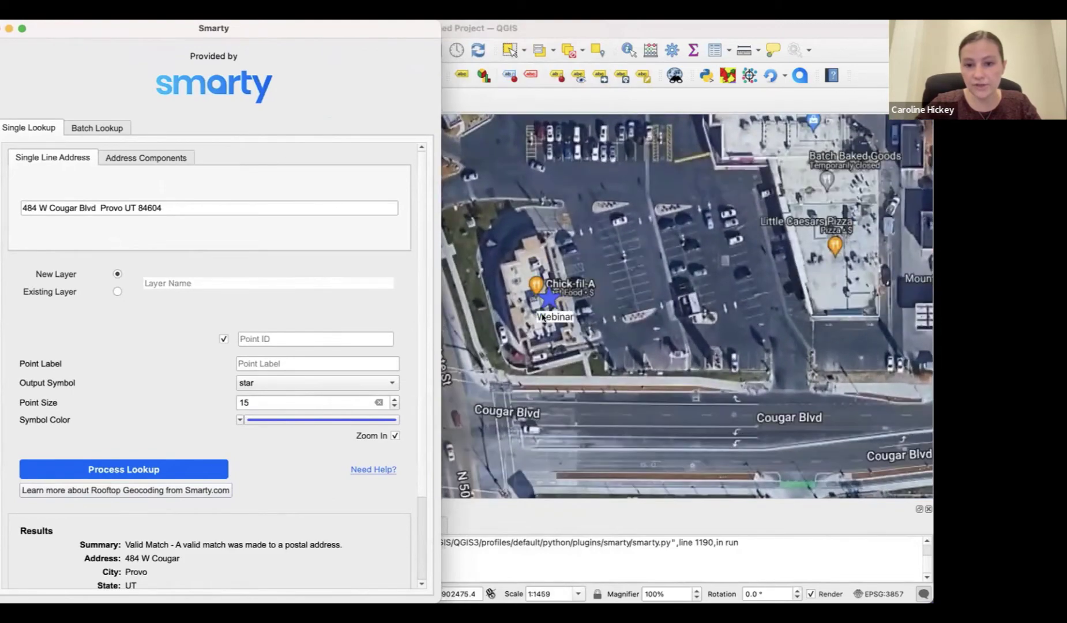
scroll(542, 316, "down", 4)
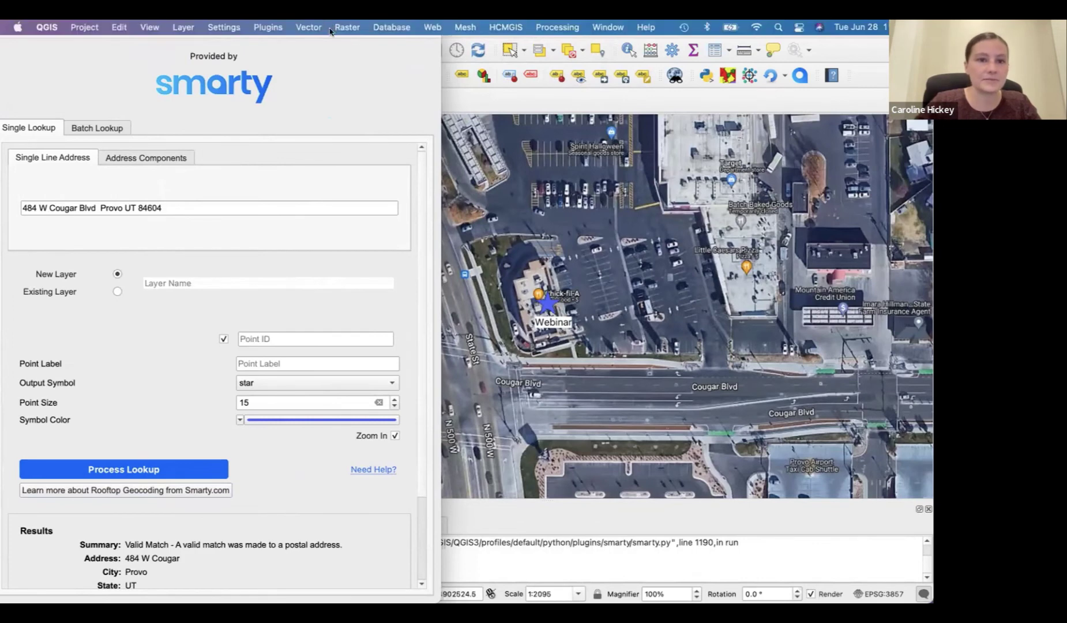
left_click_drag(298, 34, 324, 32)
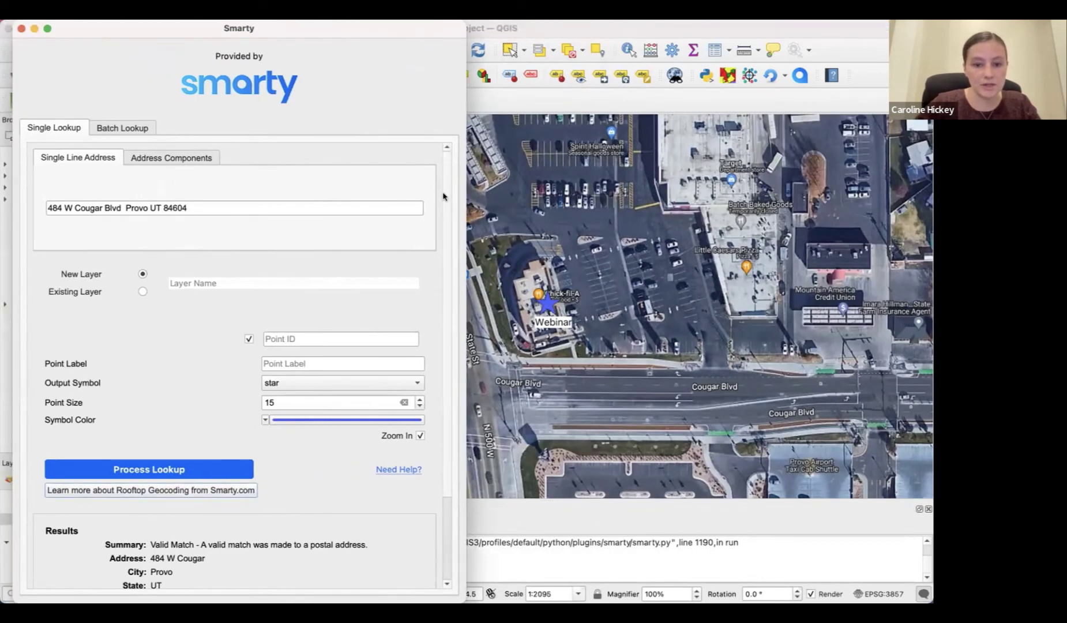
scroll(443, 196, "down", 5)
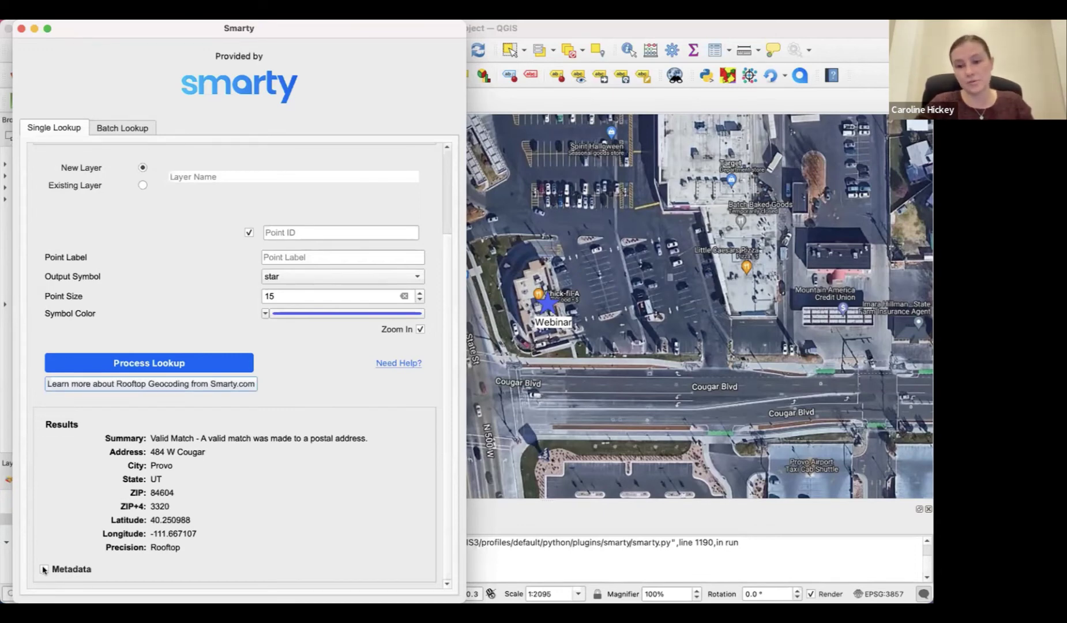
Tick Metadata to list Utah County, FIPS 49049, district 03 and Commercial, then scroll back up
left_click(44, 570)
scroll(447, 441, "down", 3)
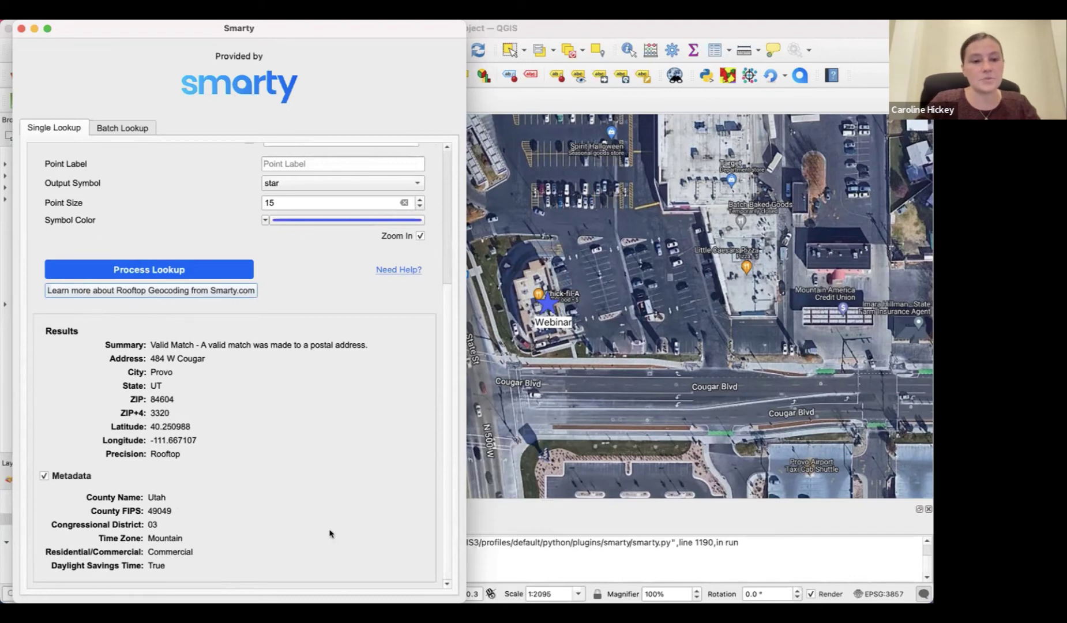
scroll(443, 226, "up", 7)
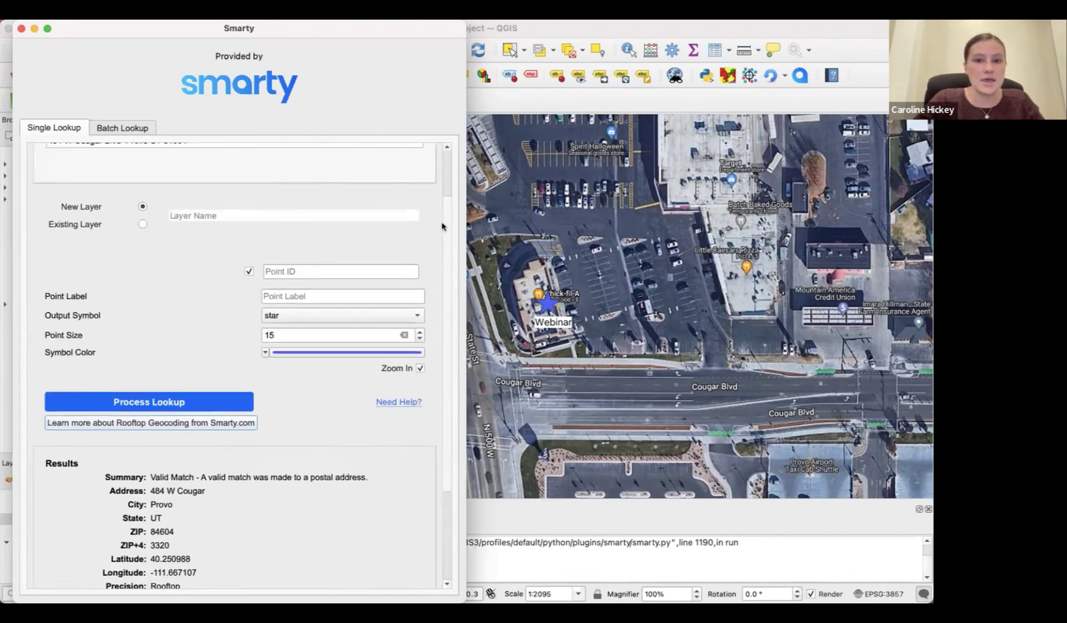
scroll(450, 207, "down", 7)
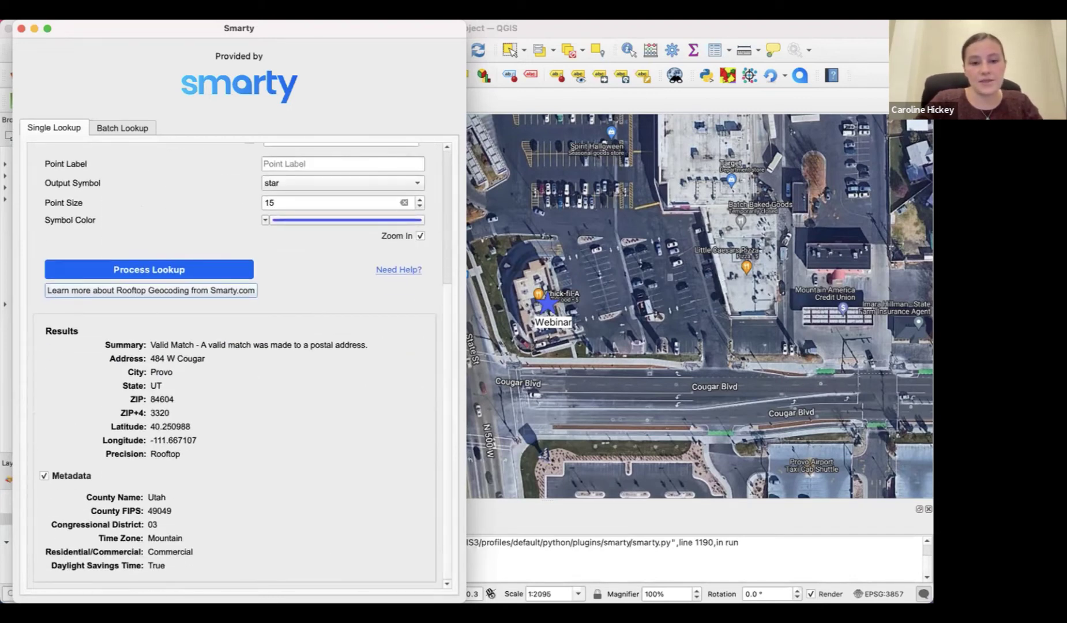
mouse_move(321, 577)
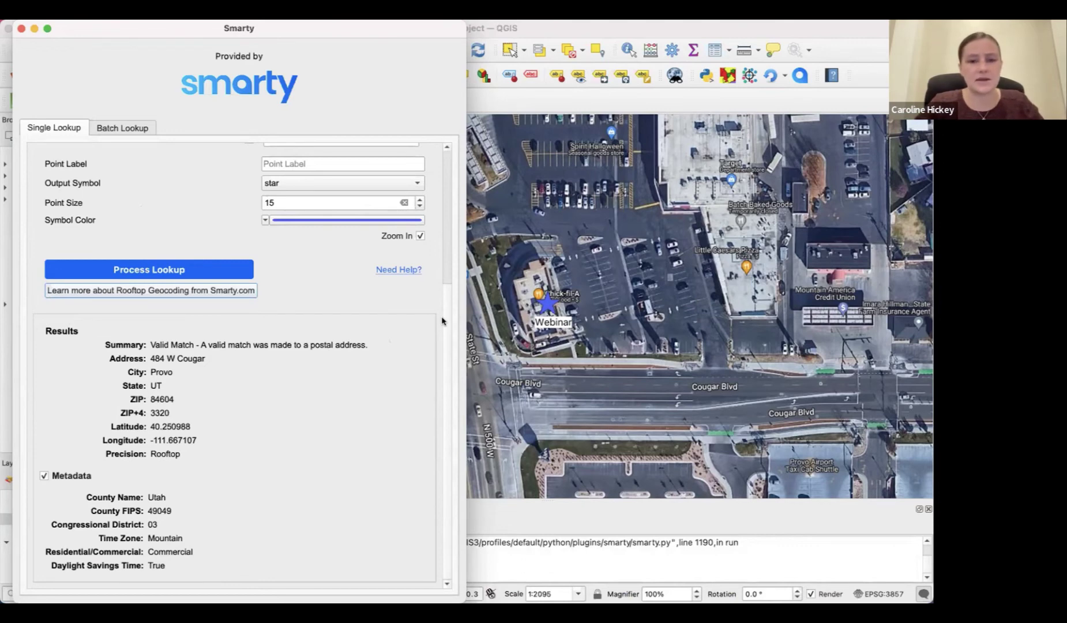
left_click_drag(441, 321, 453, 171)
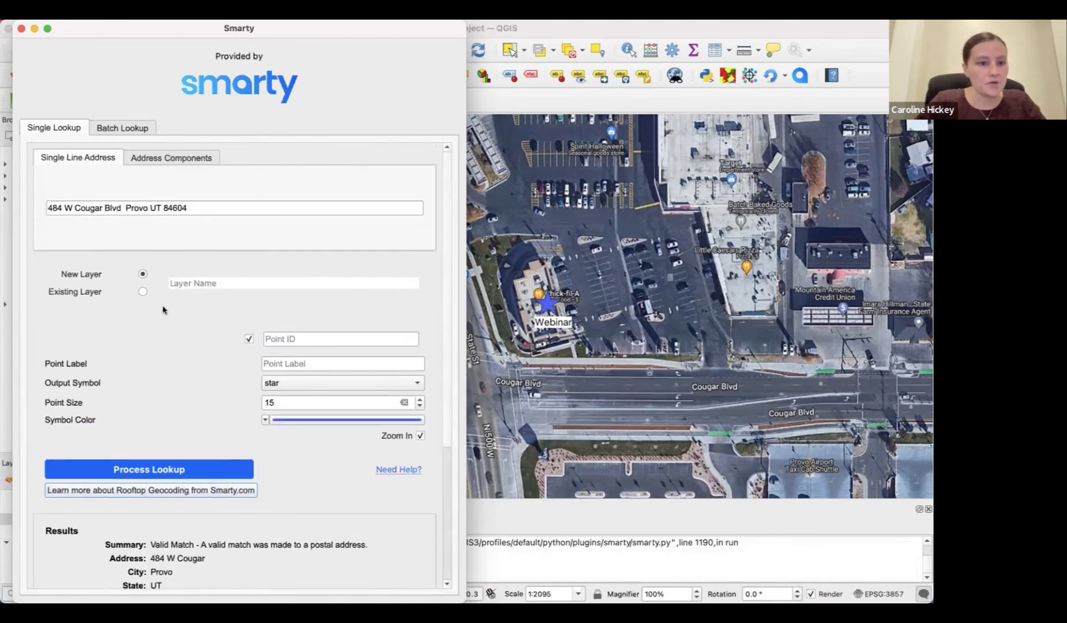
Browse the Smarty plugin help page in Chrome, then return to the Smarty lookup
left_click(398, 469)
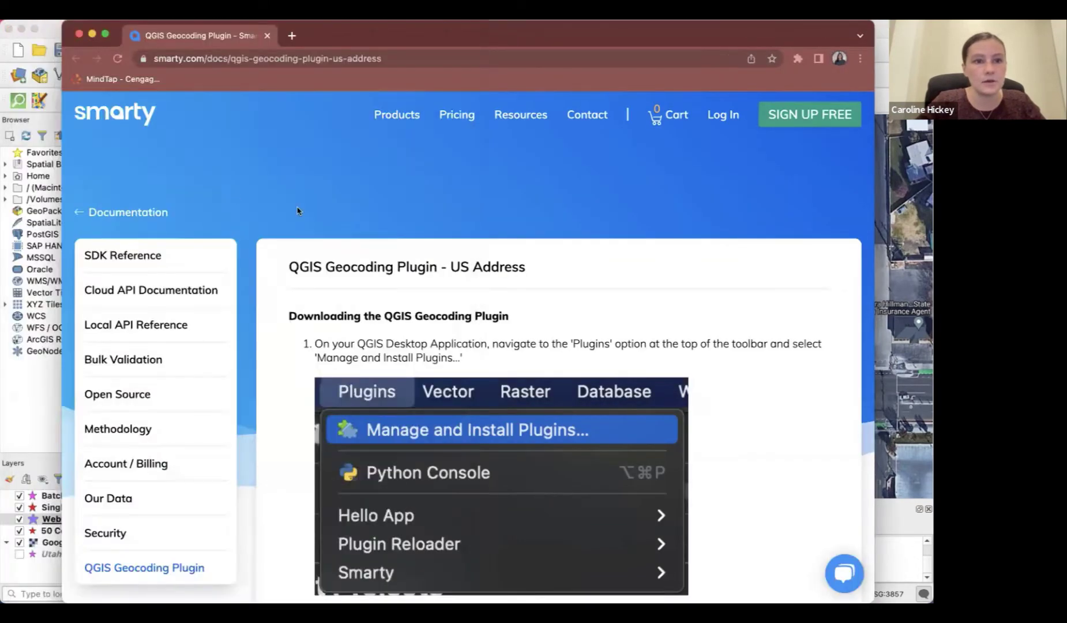
left_click(21, 28)
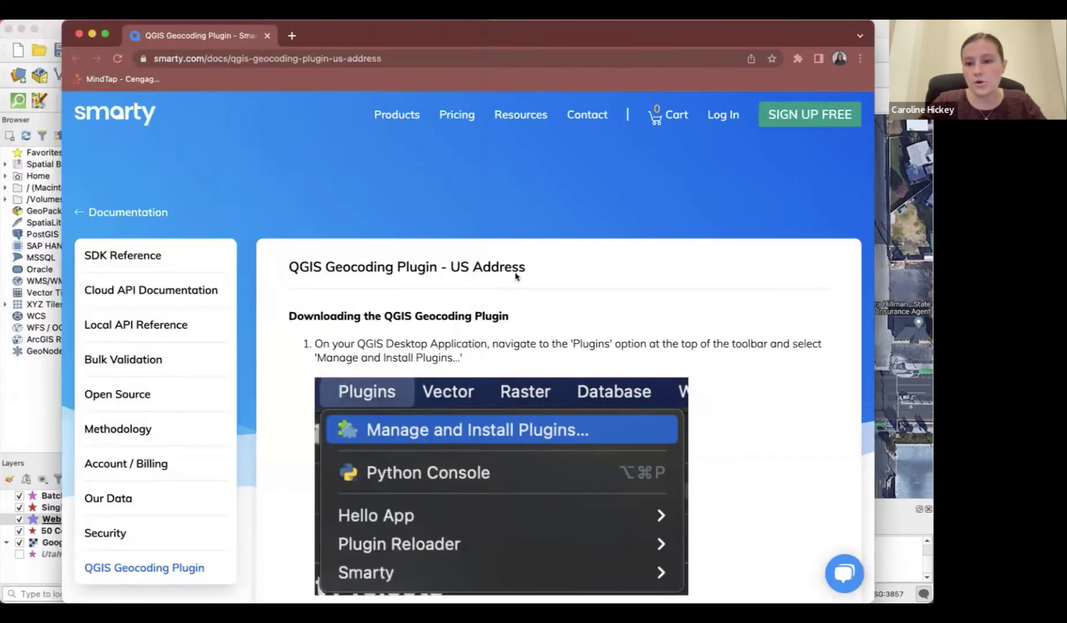
scroll(515, 276, "down", 3)
scroll(515, 277, "up", 1)
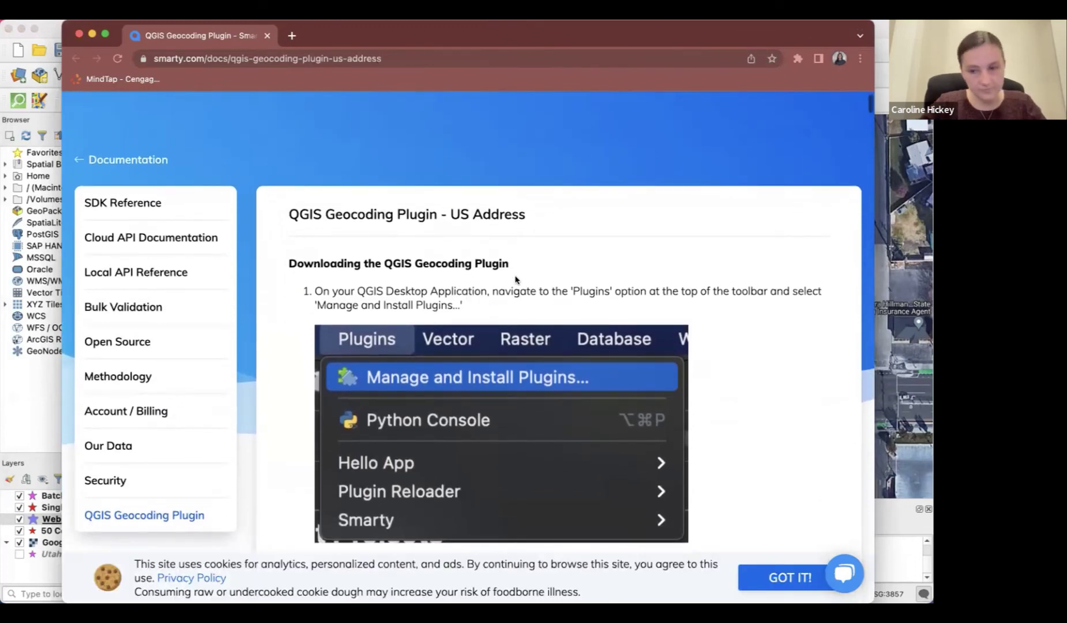
left_click(78, 33)
left_click(796, 76)
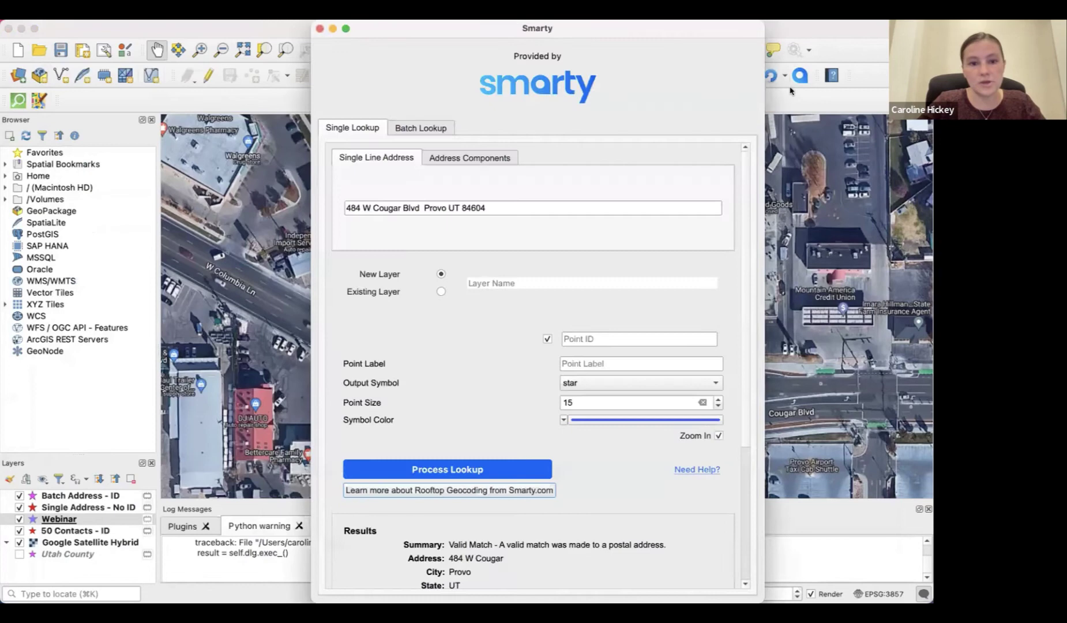
Read the Rooftop Geocoding info page, then close Chrome and reopen the Smarty lookup
left_click(440, 489)
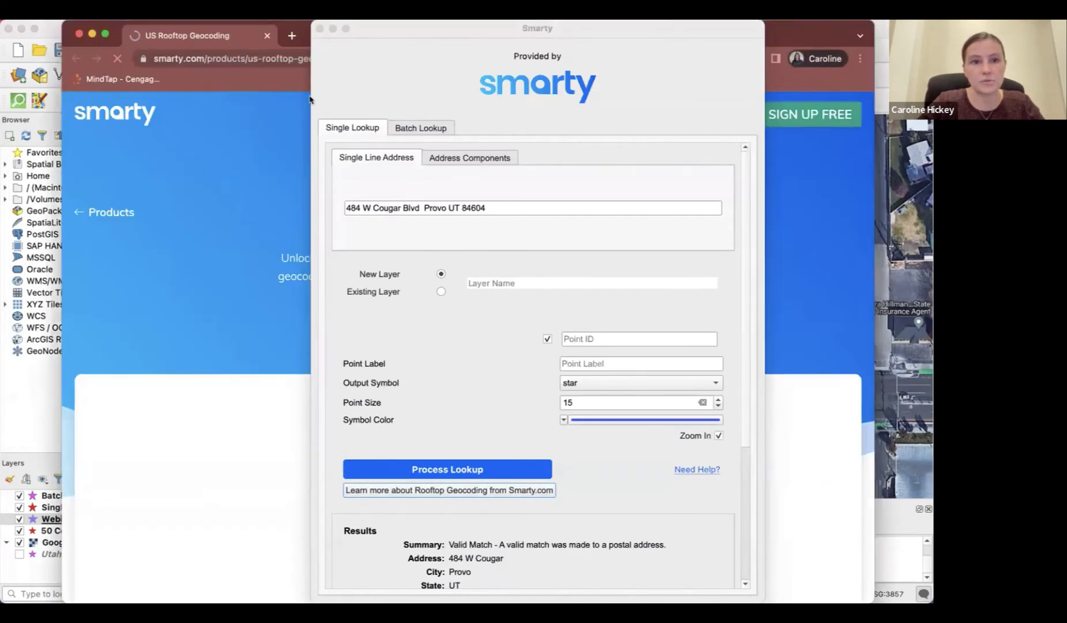
left_click(320, 29)
scroll(417, 360, "down", 2)
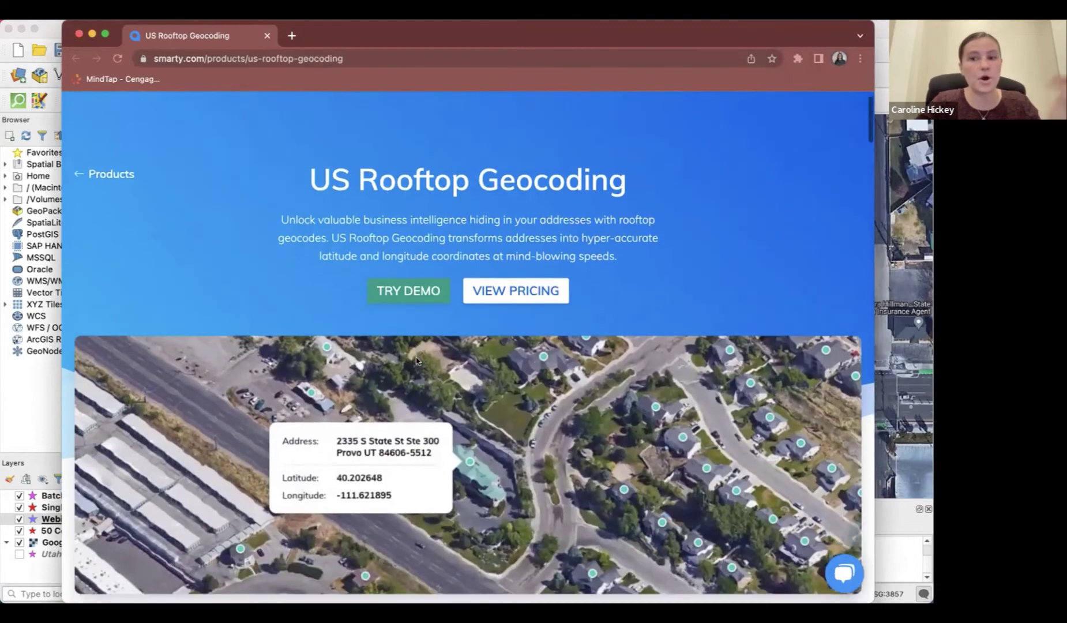
scroll(416, 361, "down", 4)
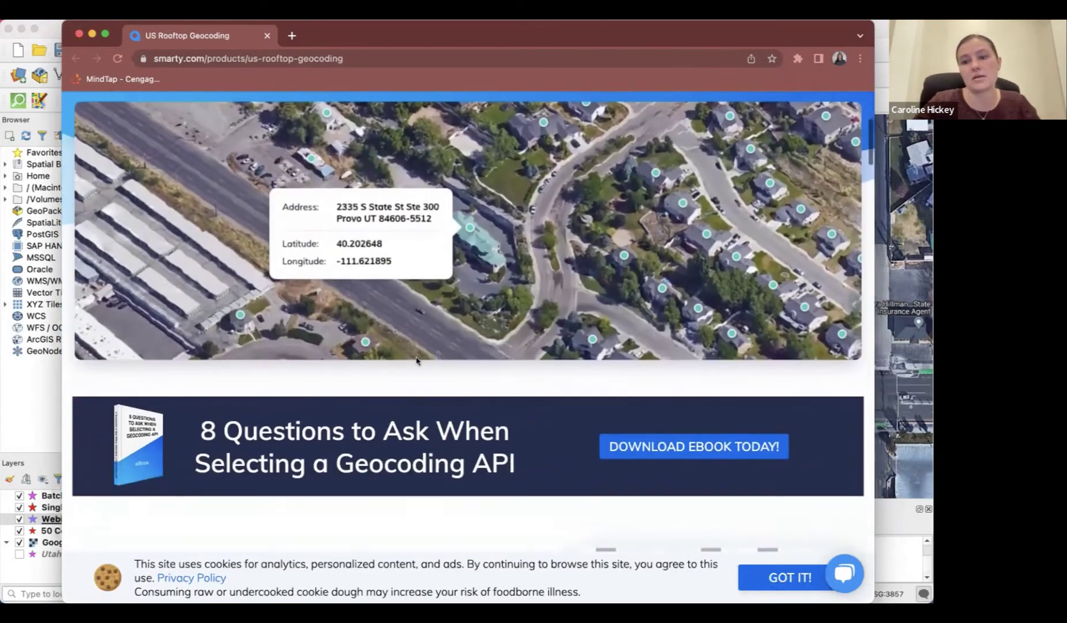
scroll(416, 360, "up", 5)
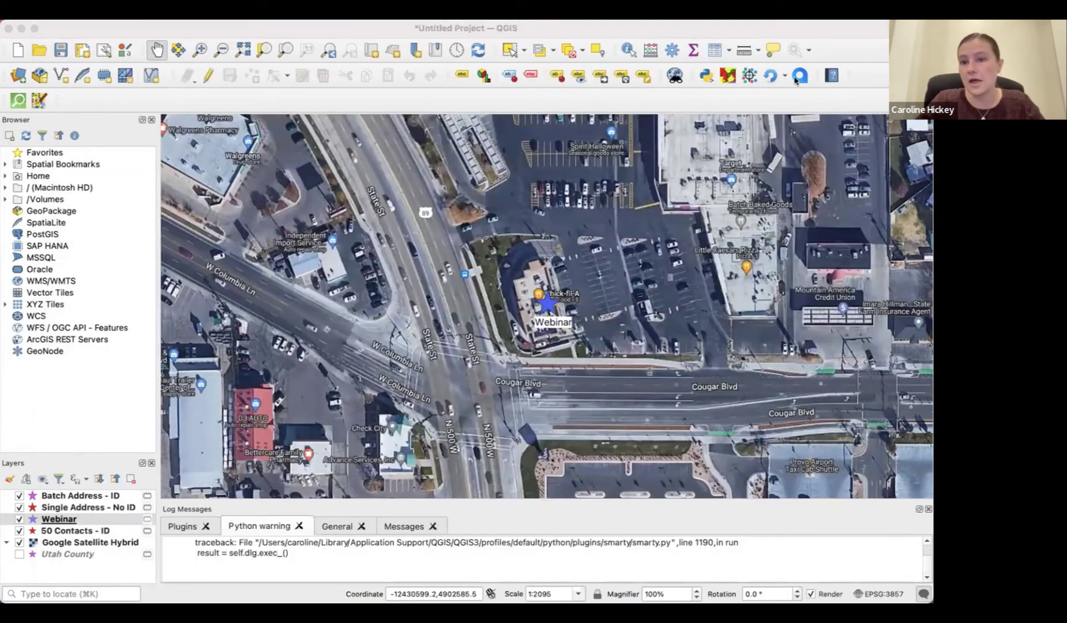
left_click(796, 78)
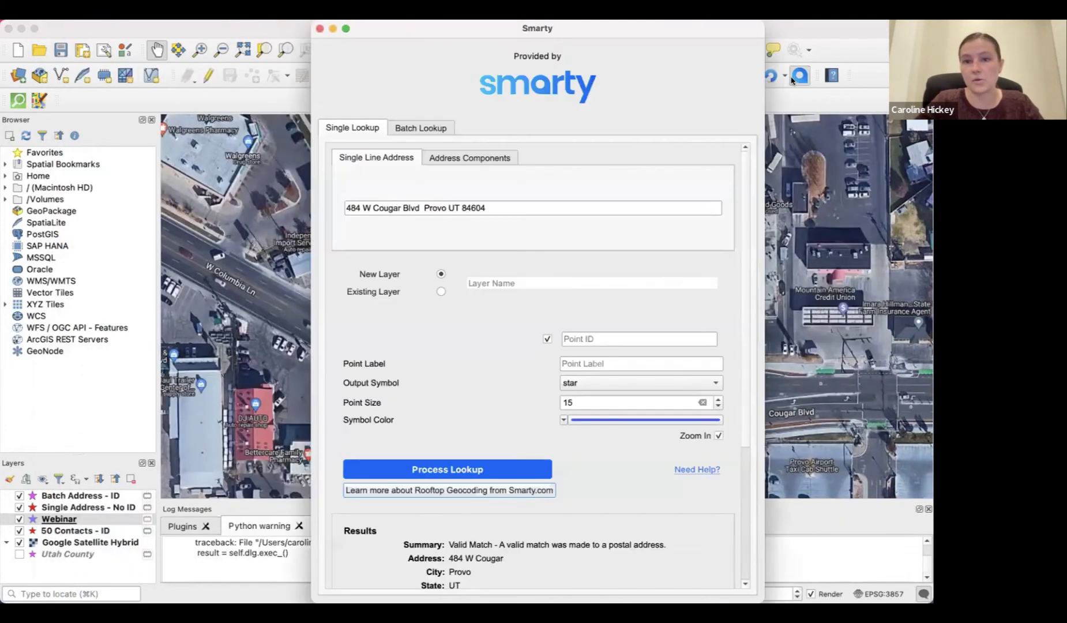
Clear the previous Cougar Blvd address and switch the output to Existing Layer
left_click_drag(639, 36, 377, 35)
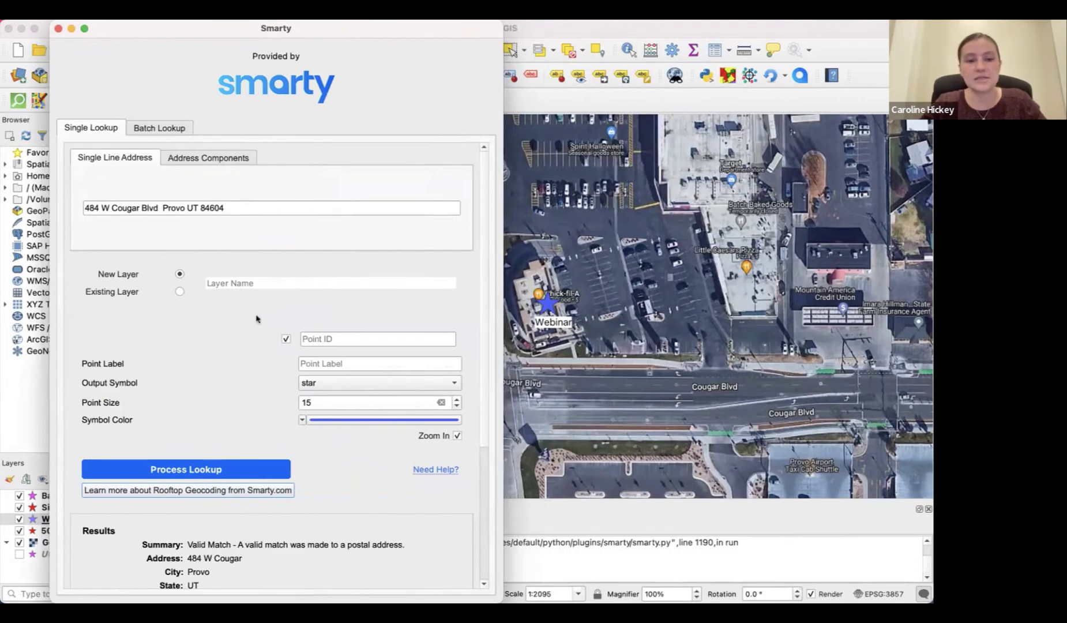
triple_click(242, 204)
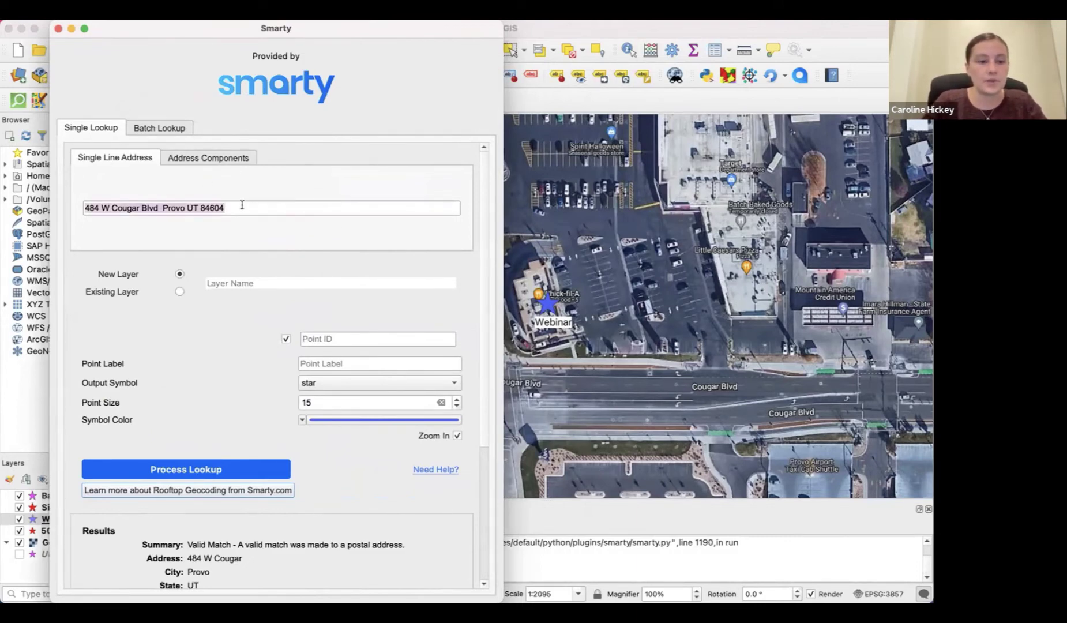
key("BackSpace")
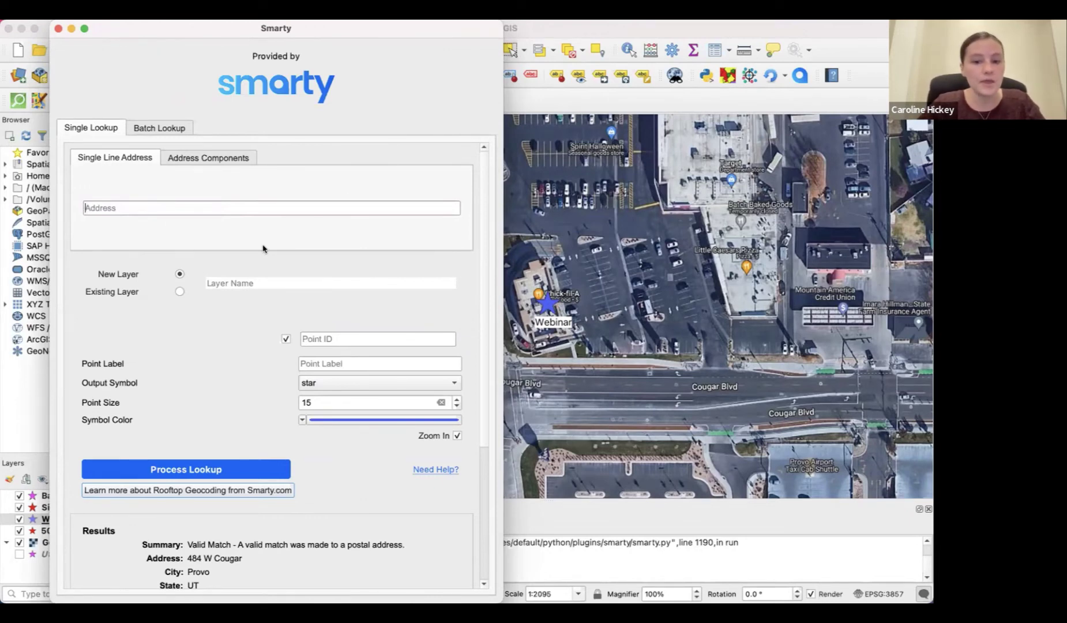
scroll(263, 249, "down", 5)
scroll(263, 249, "up", 5)
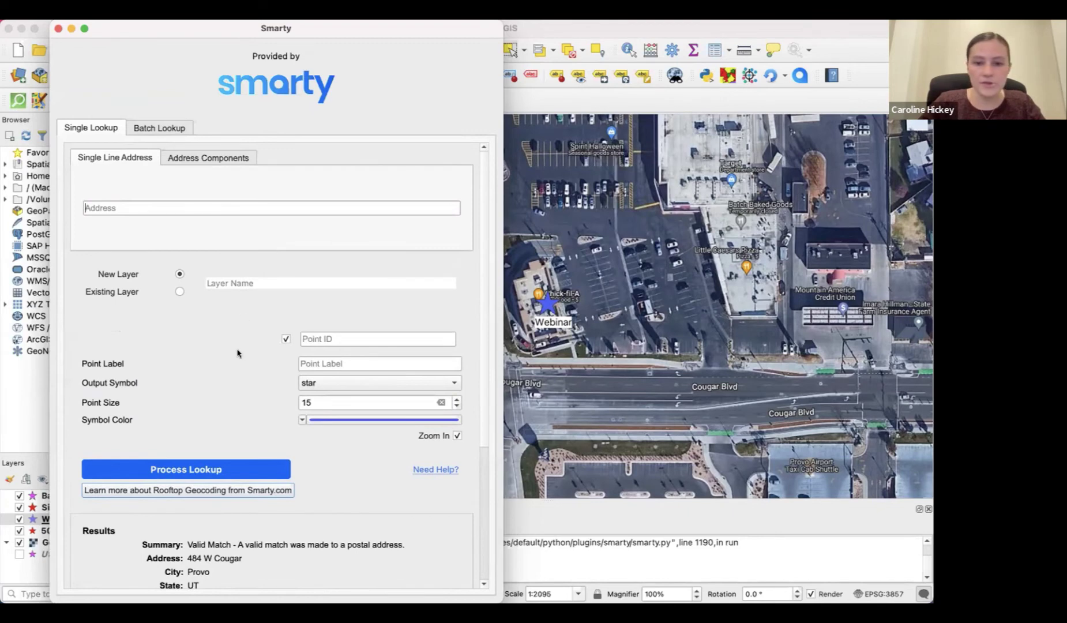
left_click(180, 292)
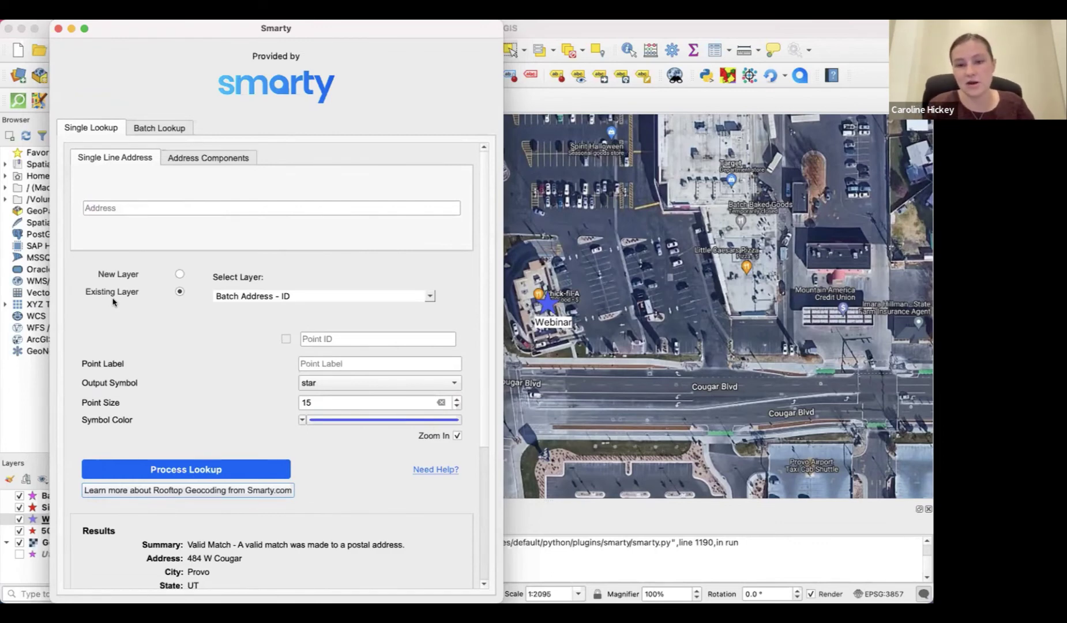
left_click(354, 298)
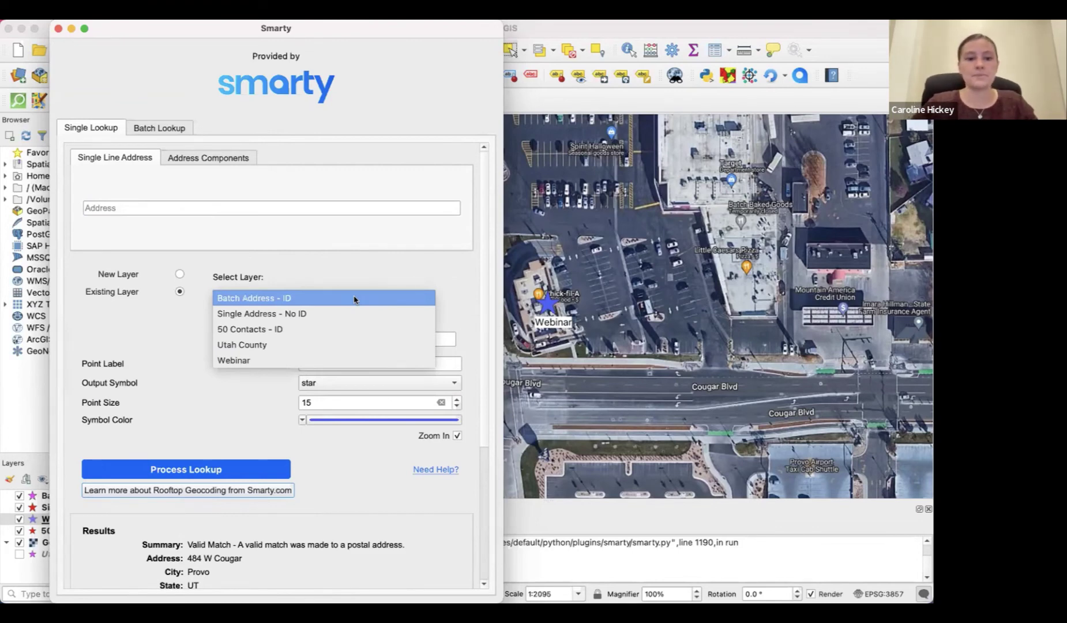
left_click(354, 298)
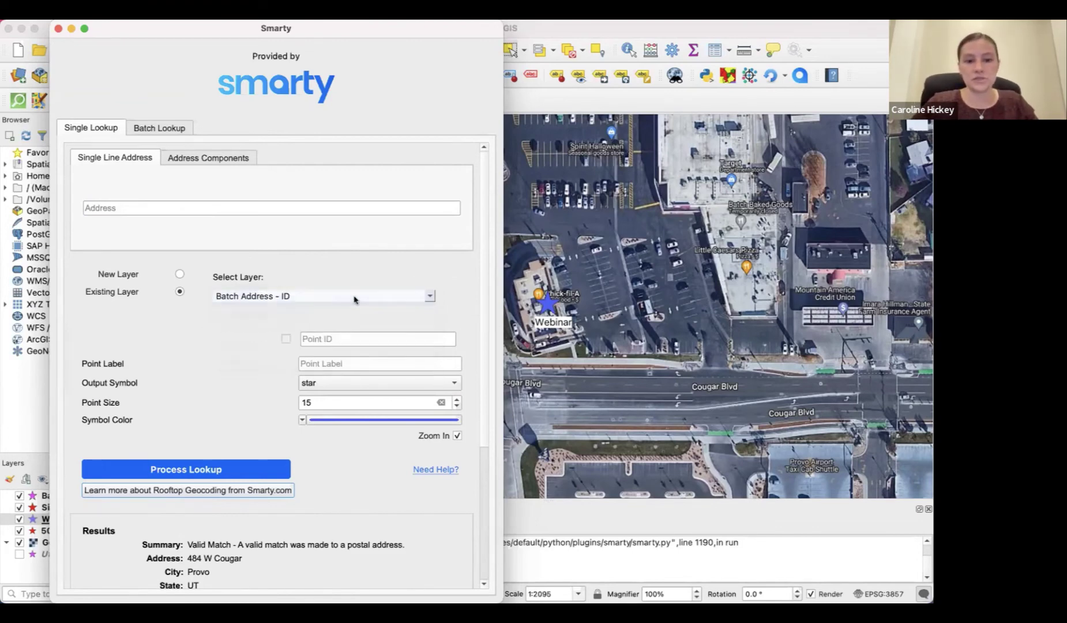
left_click(256, 210)
type("495")
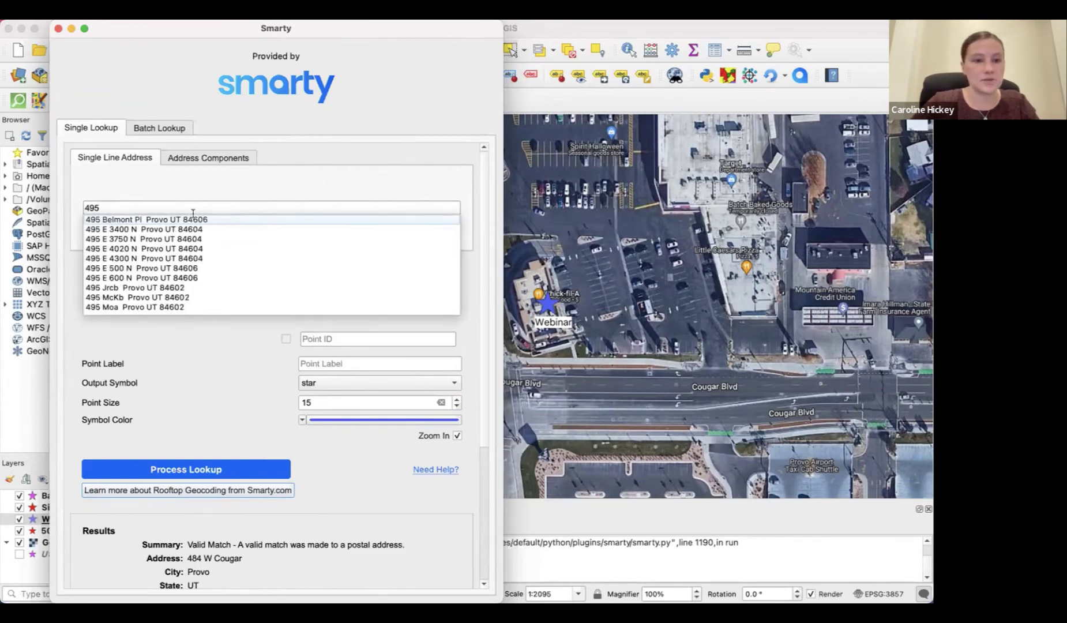
left_click(182, 221)
left_click(348, 338)
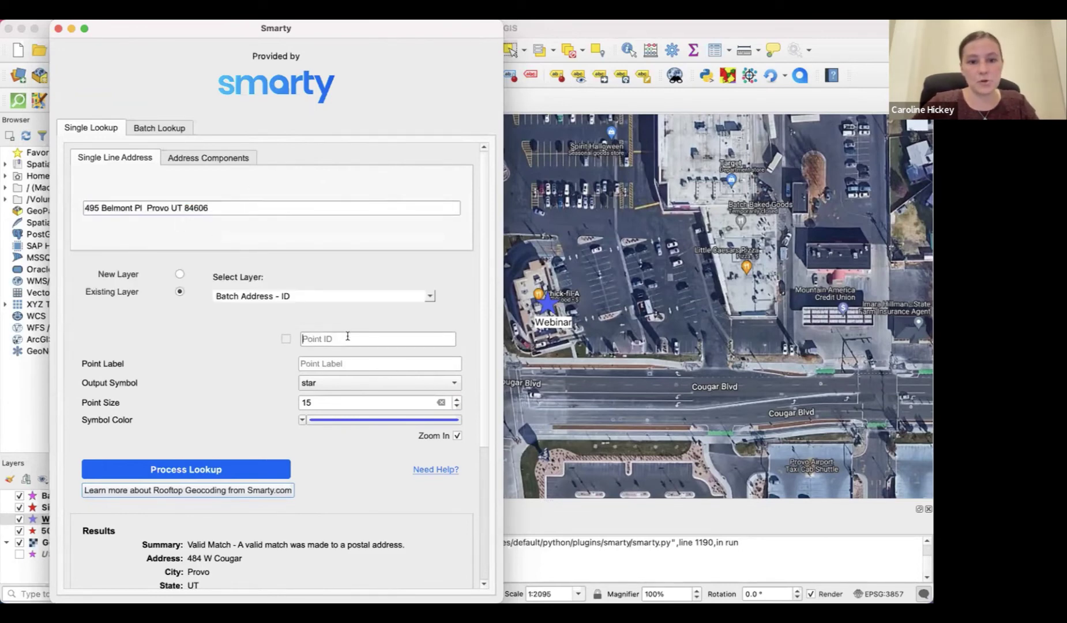
left_click(230, 466)
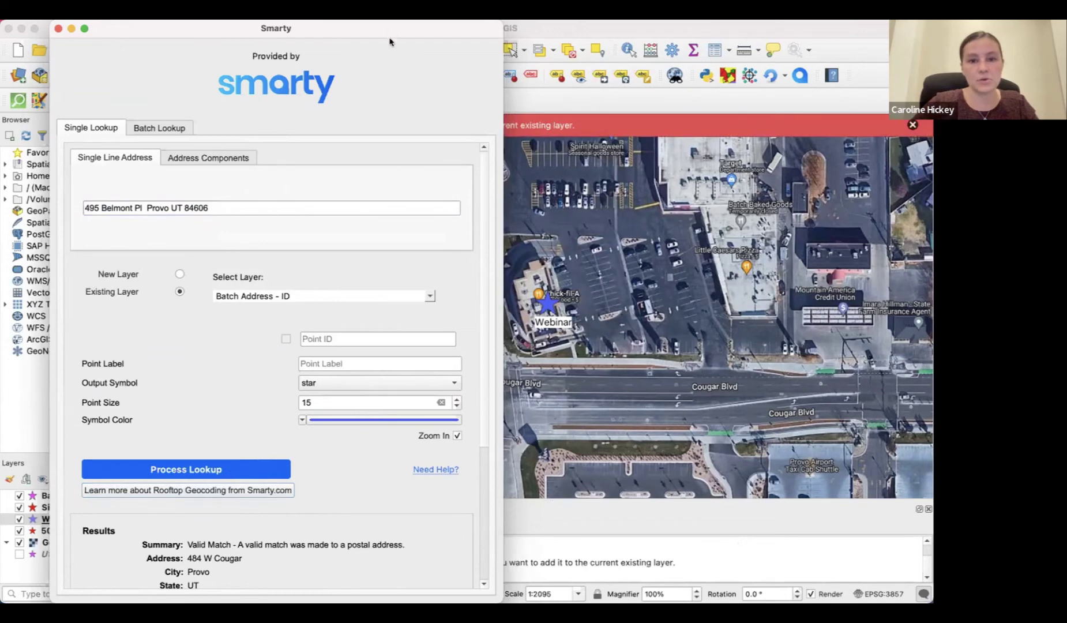
Enter a custom Point ID and target the Single Address - No ID layer
left_click_drag(390, 30, 392, 218)
left_click_drag(380, 130, 377, 34)
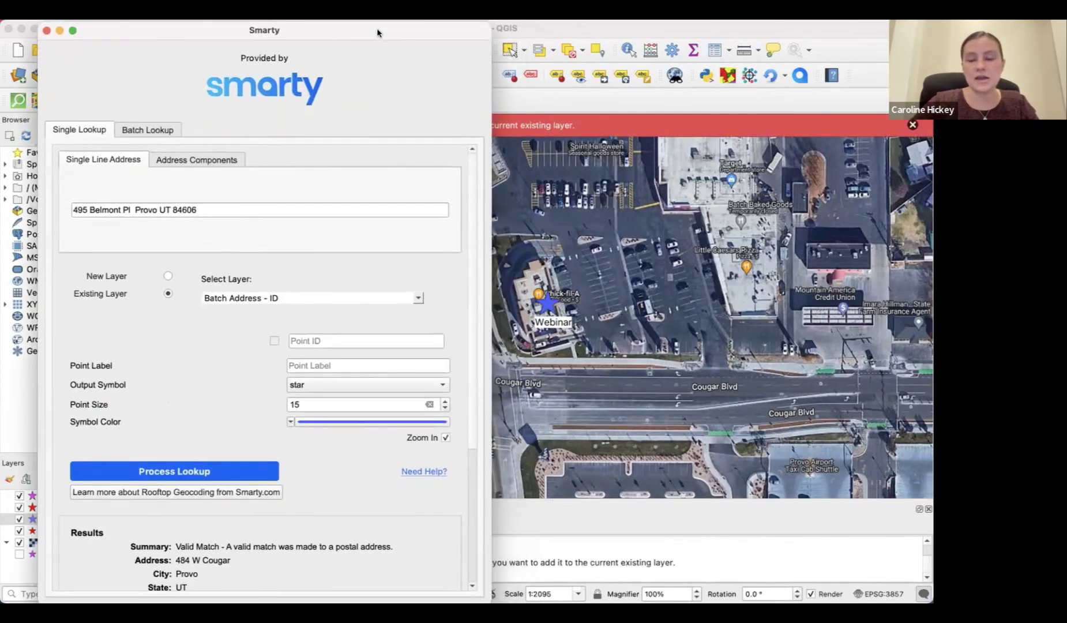
left_click(339, 339)
type("3049")
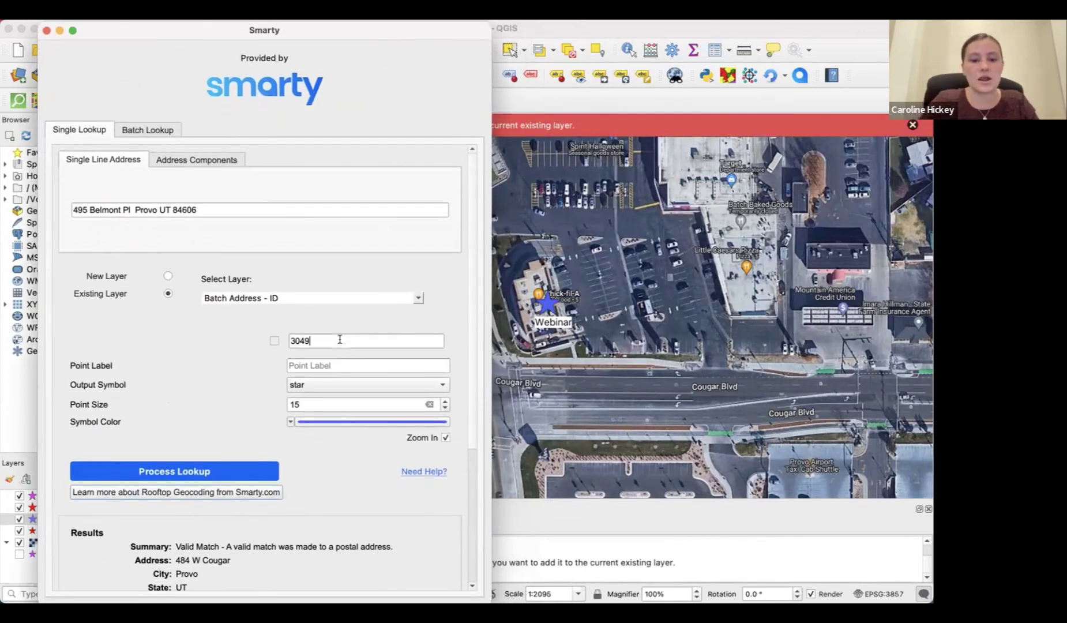
type("hjg;4")
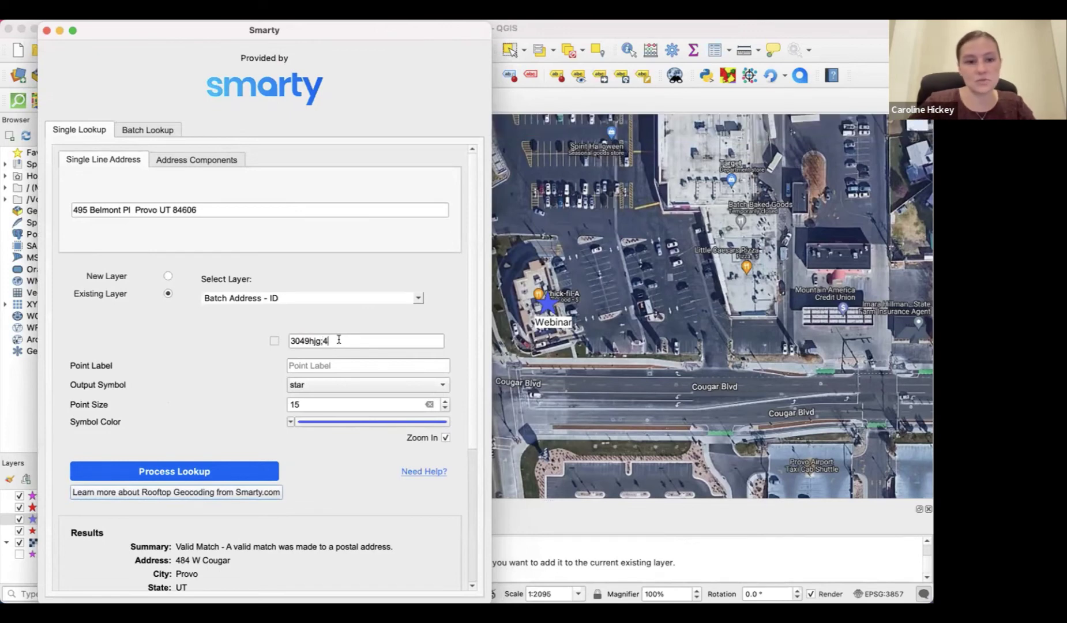
left_click(372, 297)
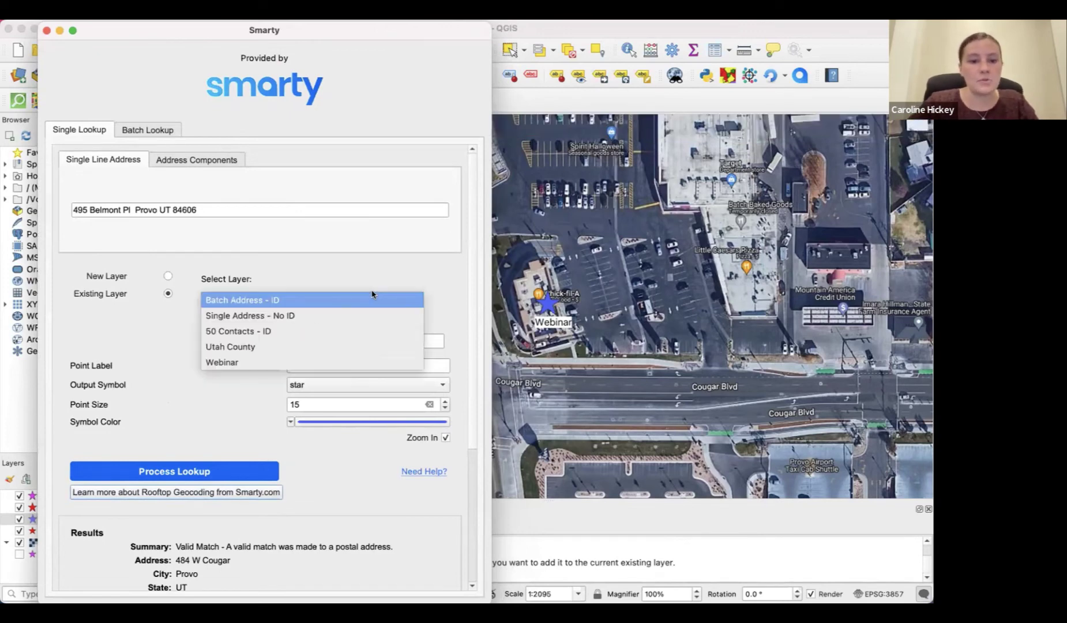
left_click(348, 316)
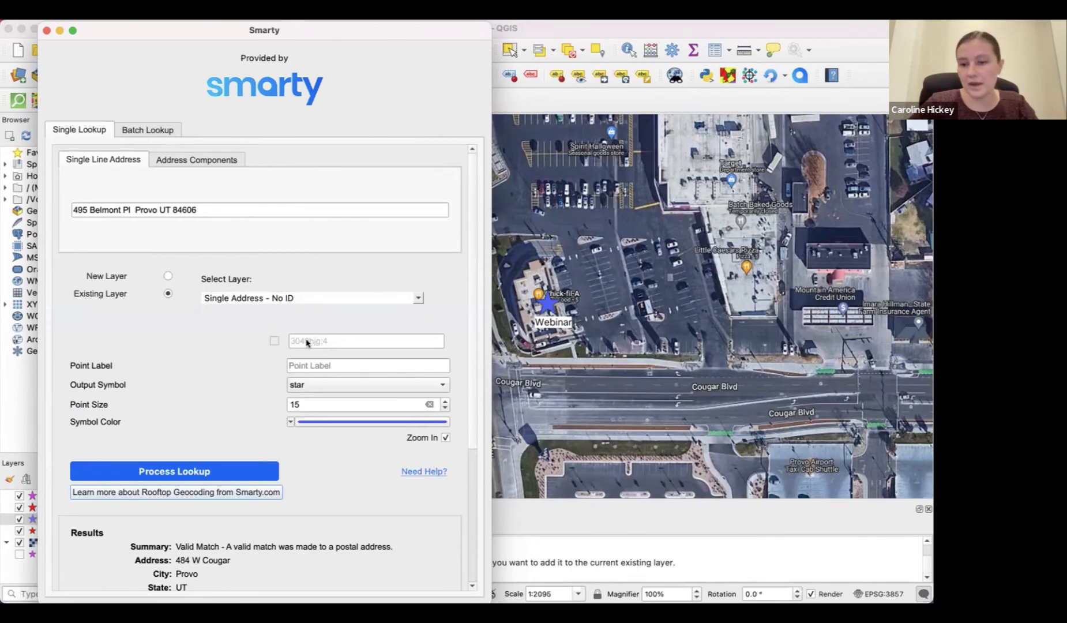
Switch the Smarty plugin from street/city/state/ZIP entry to batch CSV geocoding
left_click(194, 161)
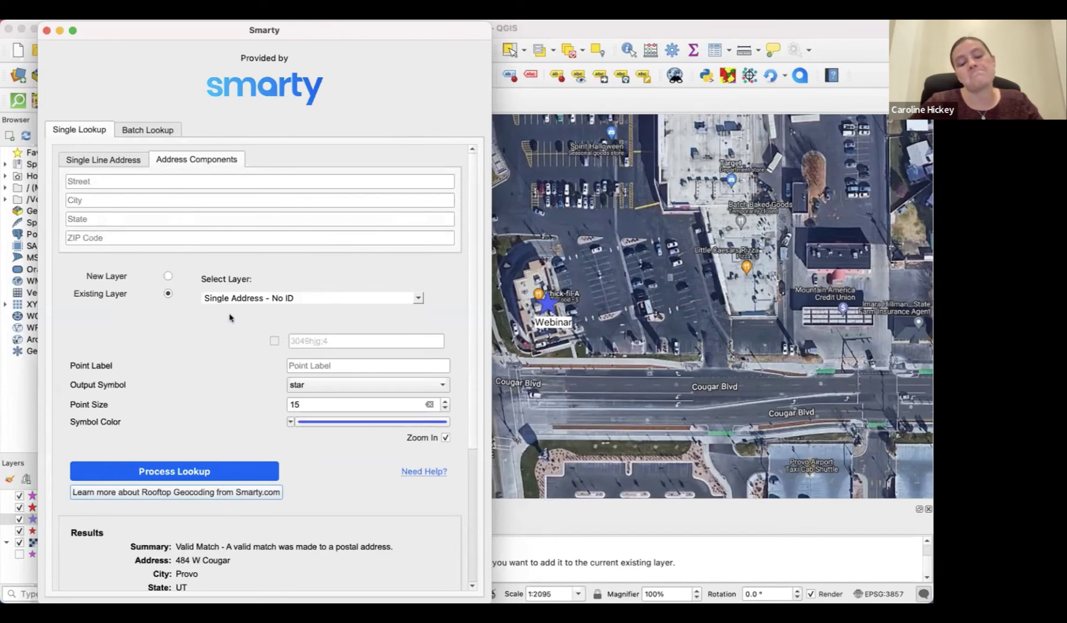
scroll(271, 381, "down", 5)
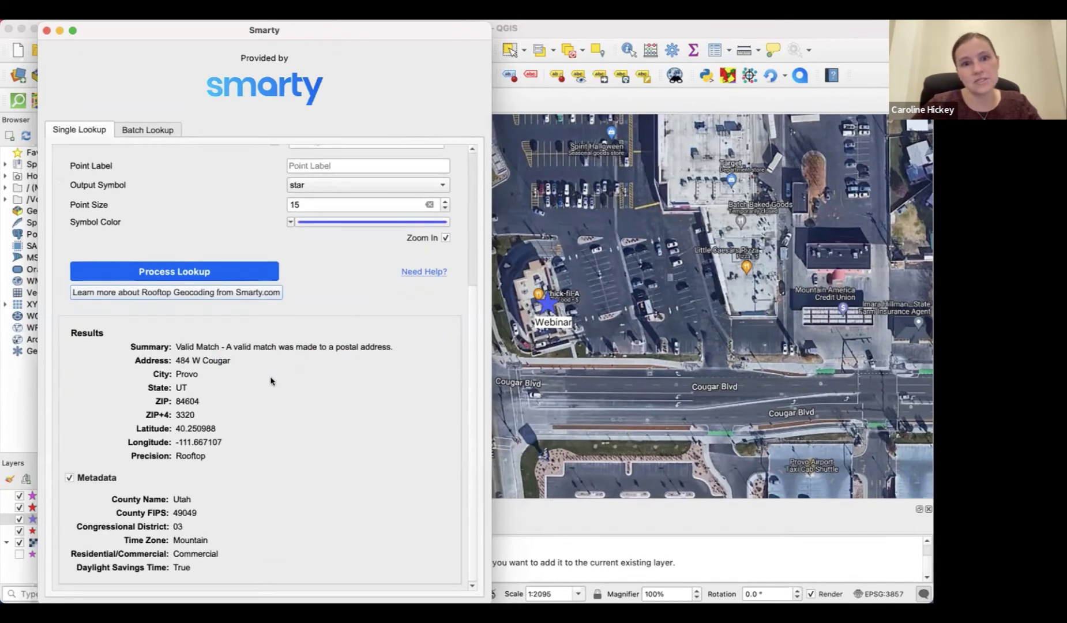
scroll(271, 381, "up", 5)
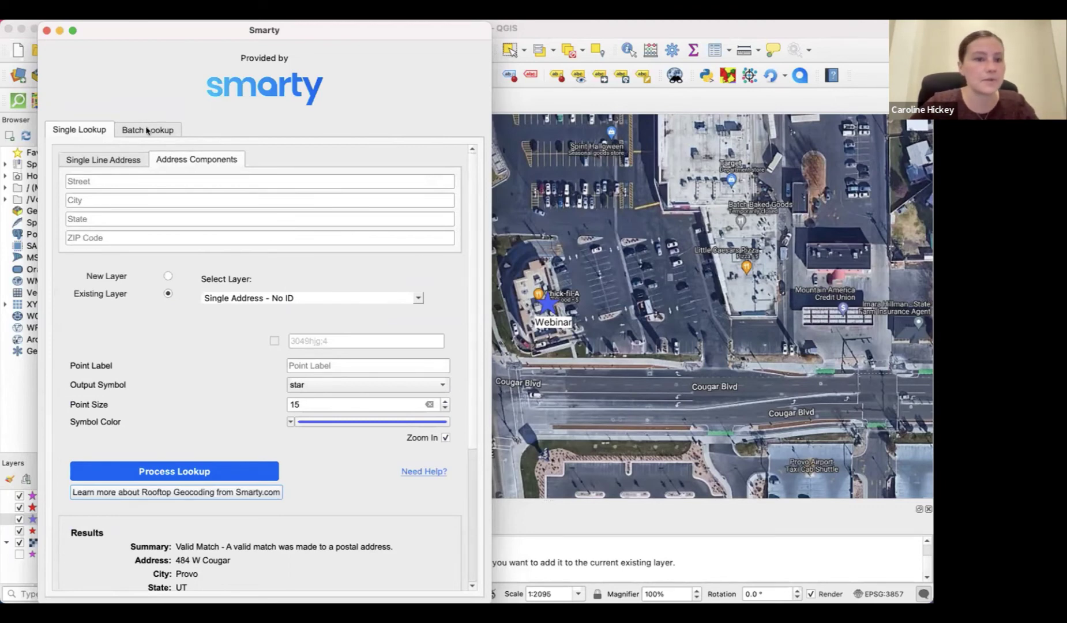
left_click(147, 130)
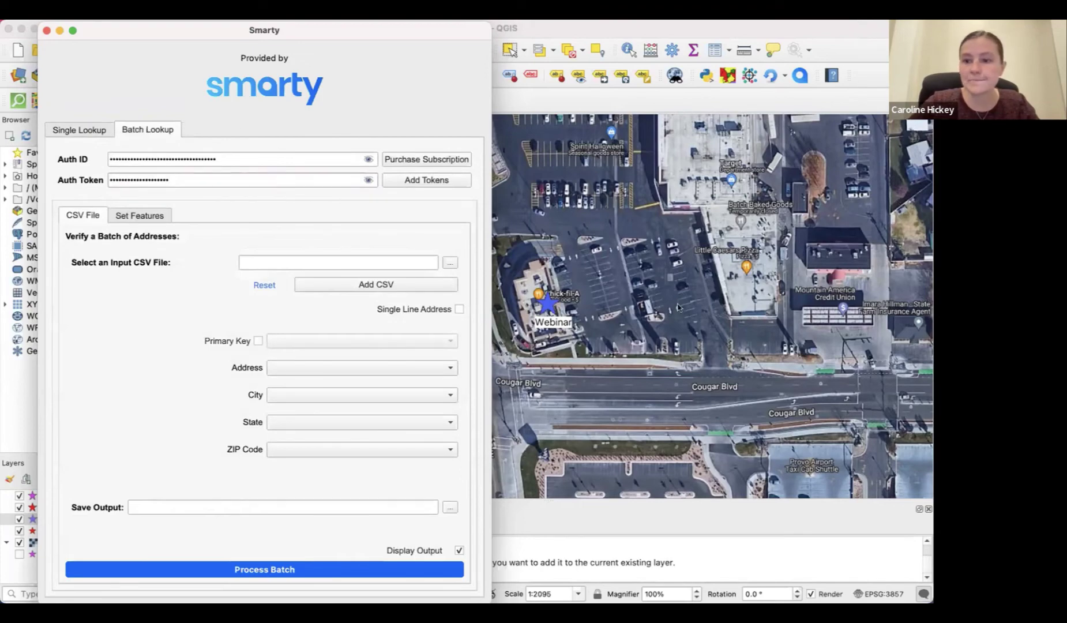
scroll(642, 342, "down", 4)
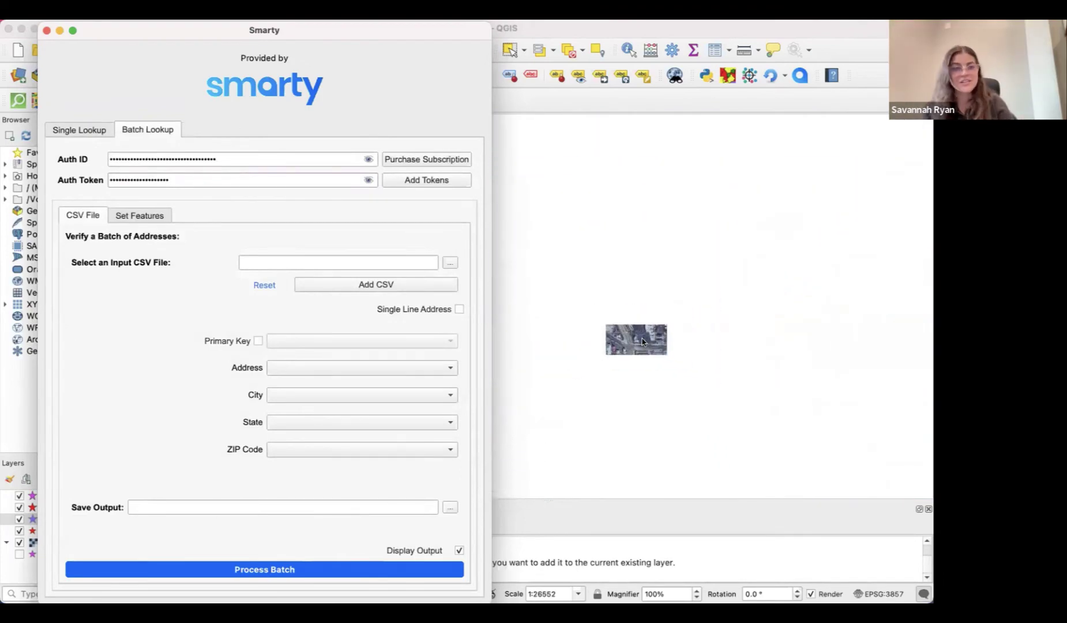
scroll(642, 341, "down", 4)
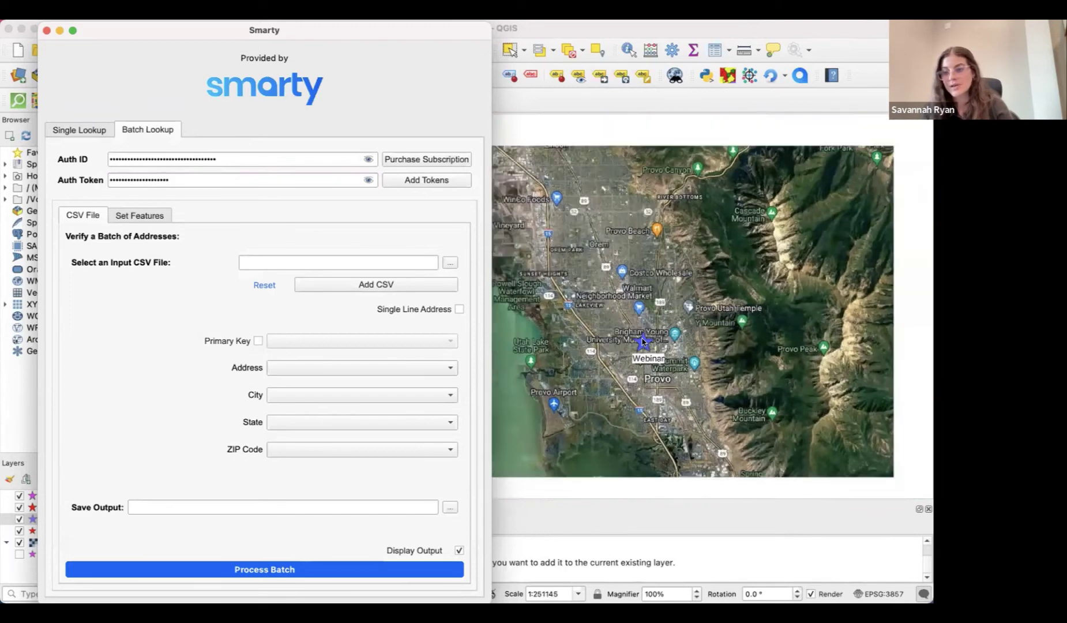
scroll(642, 341, "down", 1)
Delete the Auth ID and Auth Token values and submit the empty credentials
double_click(239, 154)
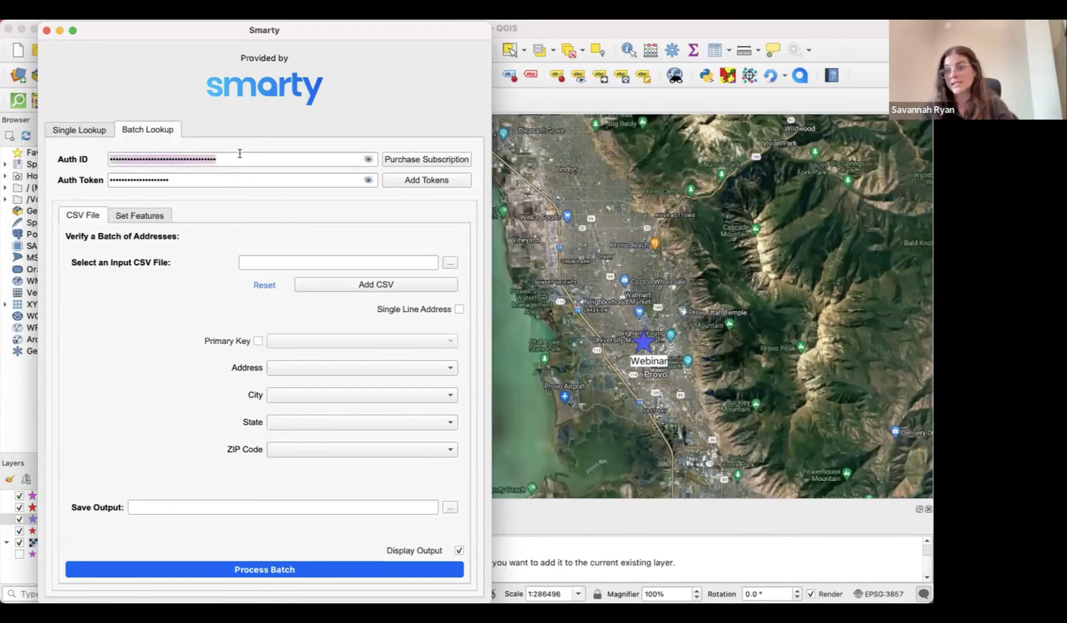
key("BackSpace")
double_click(216, 173)
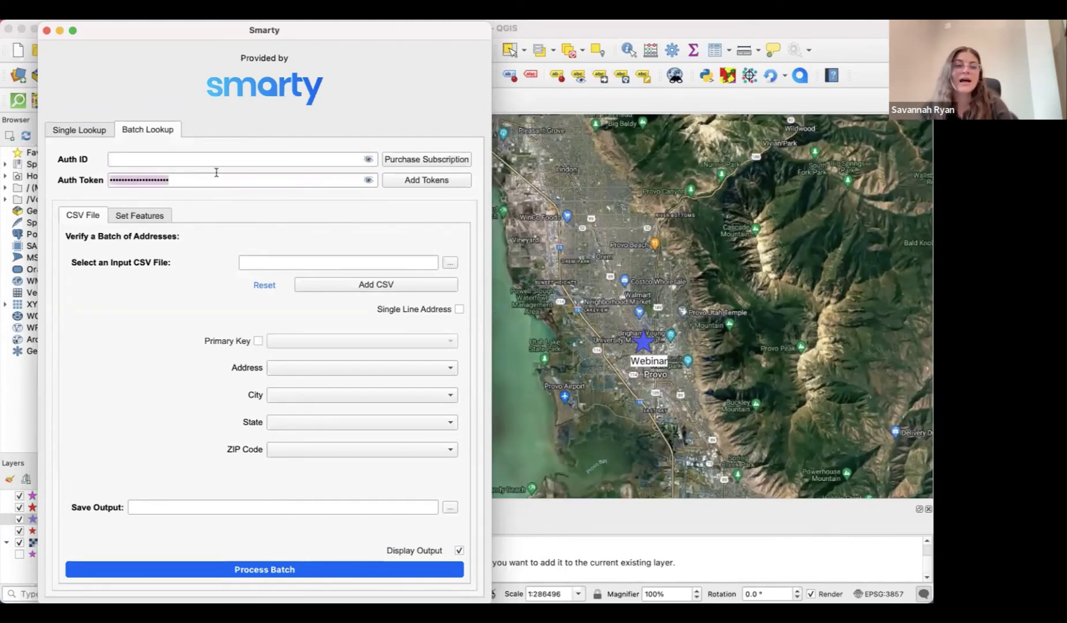
key("BackSpace")
left_click(401, 181)
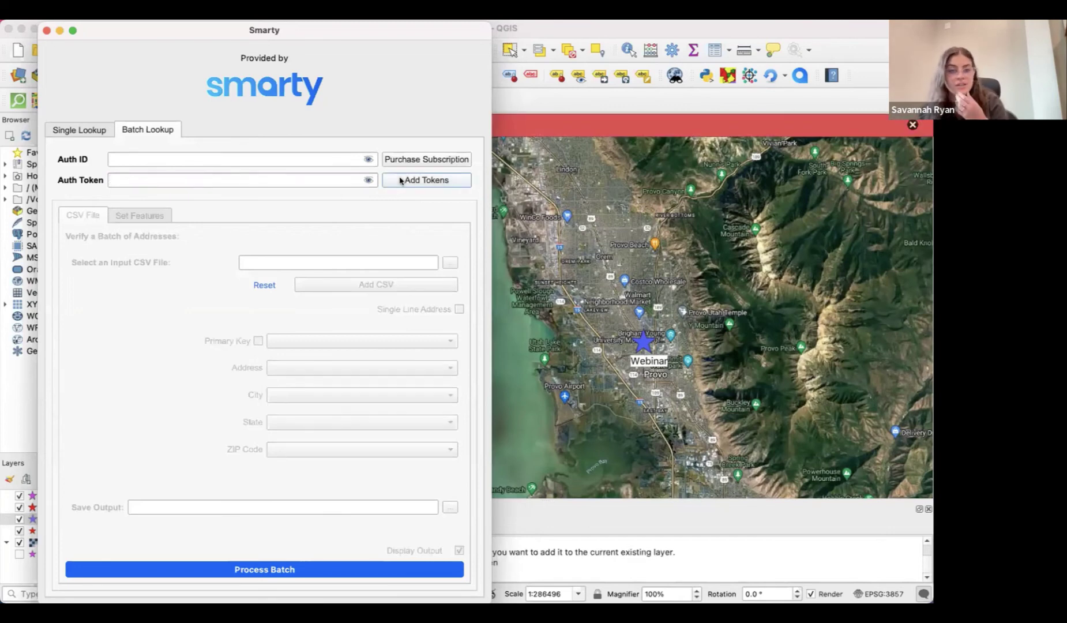
Dismiss the red error message and move the Smarty window slightly right
left_click(912, 125)
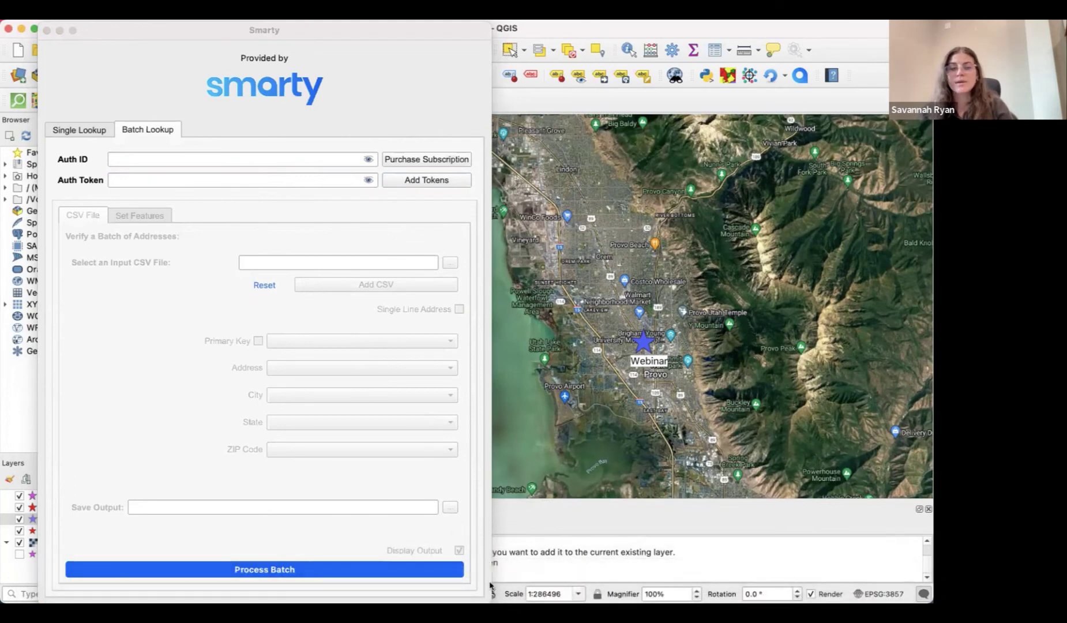
left_click(479, 36)
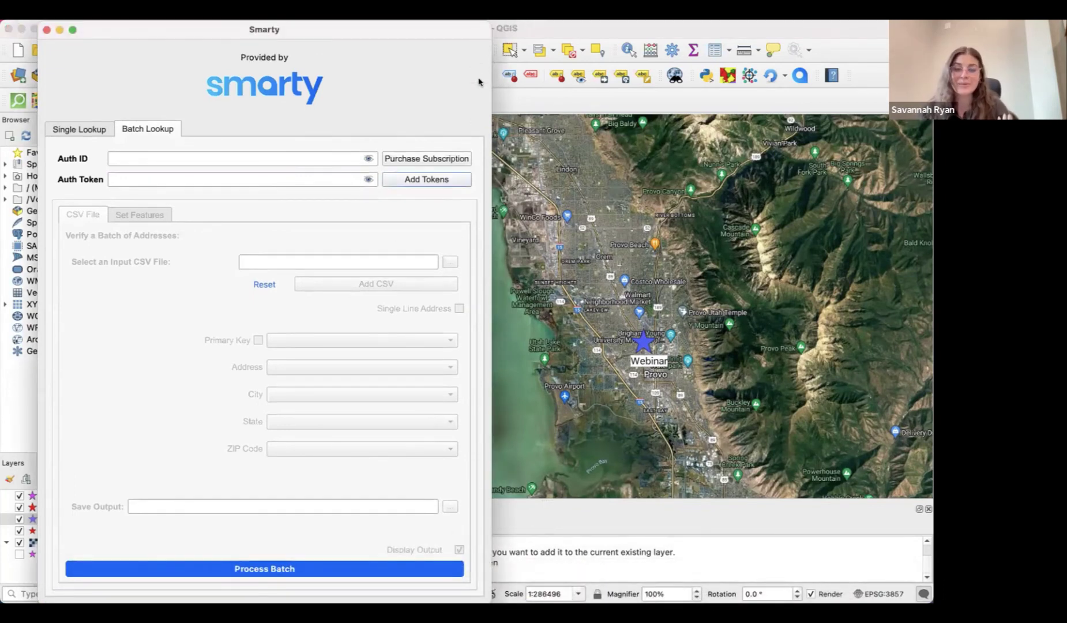
left_click_drag(489, 587, 505, 495)
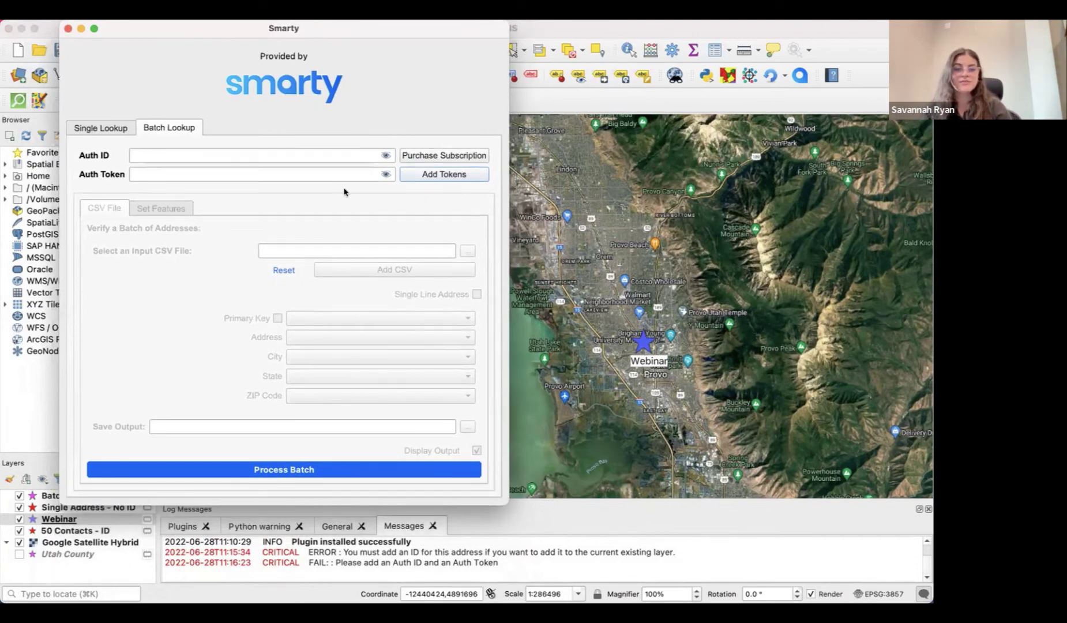
Paste the Auth ID and Auth Token into their fields and add the tokens
left_click(300, 156)
key("super+v")
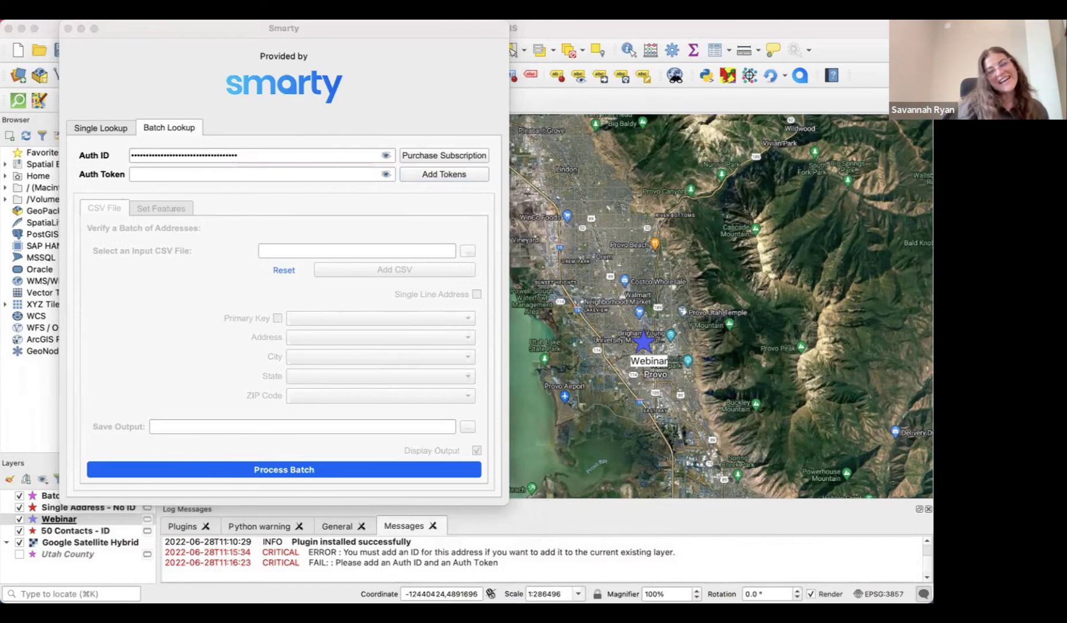
left_click(307, 171)
key("super+v")
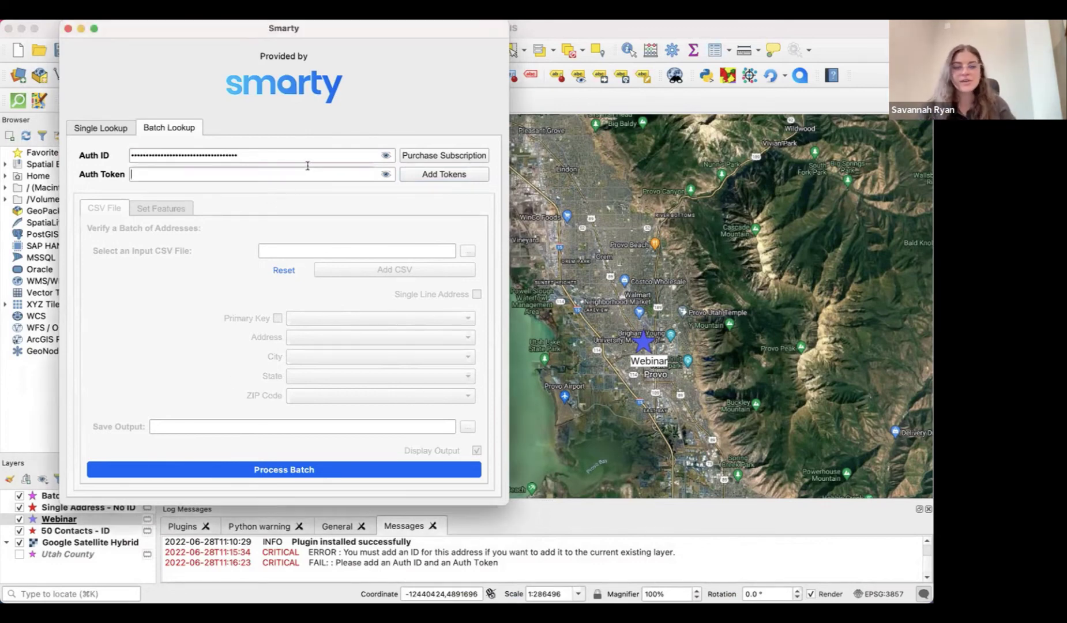
left_click(449, 175)
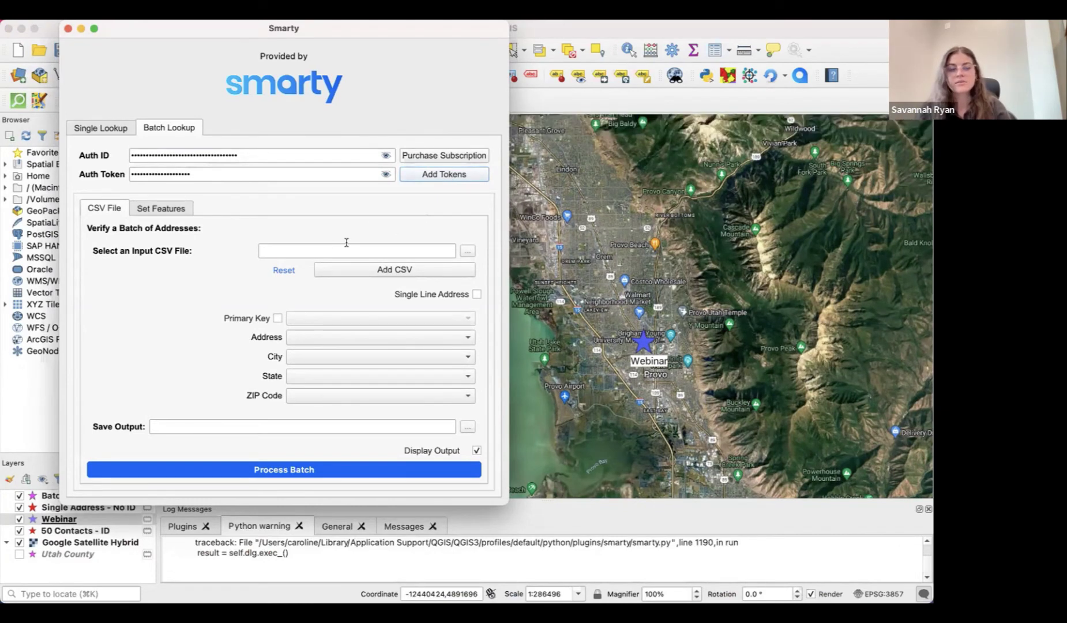
Browse to and select UT_WAYNE_49055.CSV as the batch input file
left_click(467, 251)
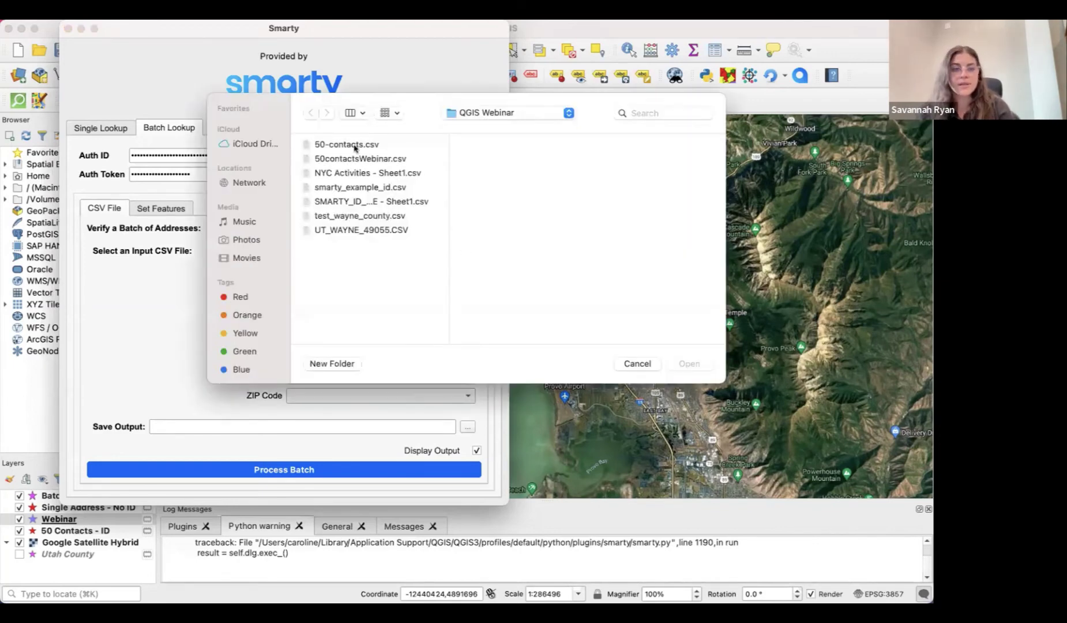
left_click(352, 230)
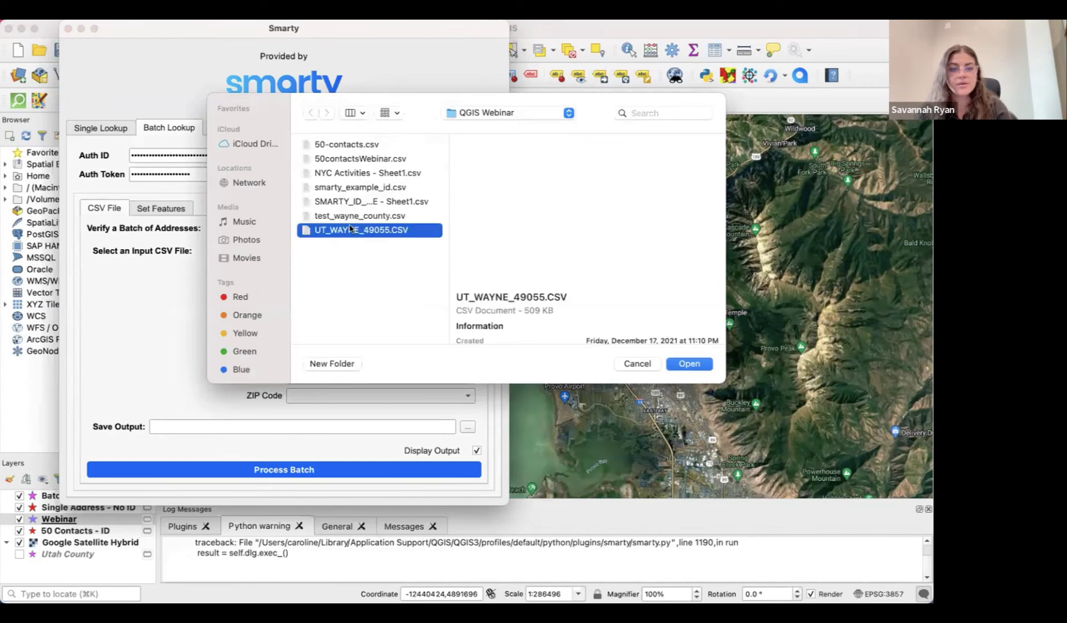
left_click(690, 363)
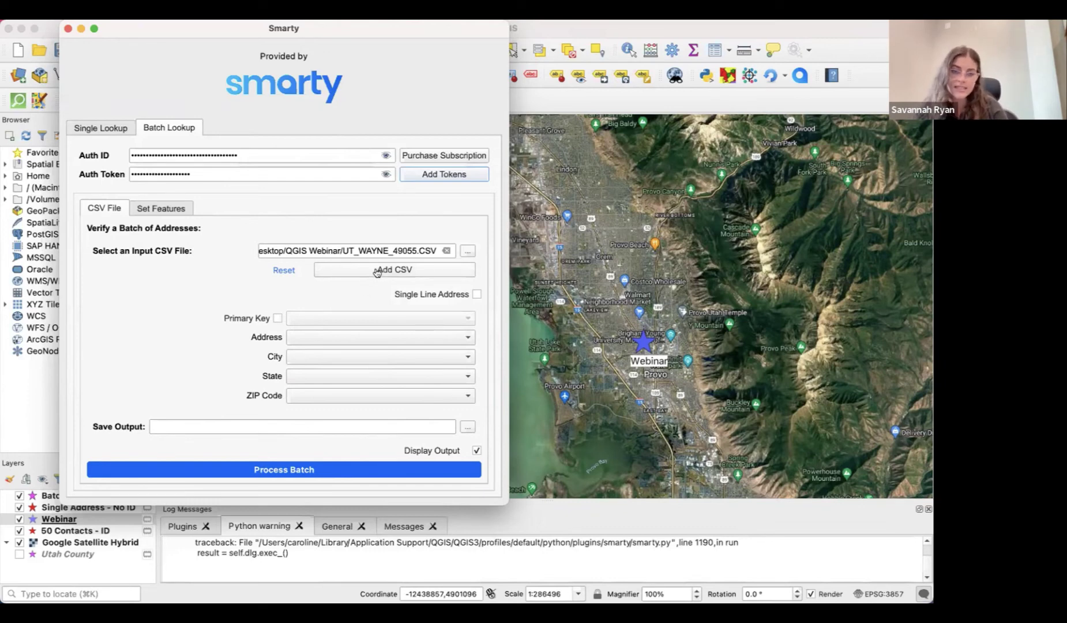
Load the Wayne CSV columns, keep ADDRESS for Address, and use ADDRESSID as primary key
left_click(377, 271)
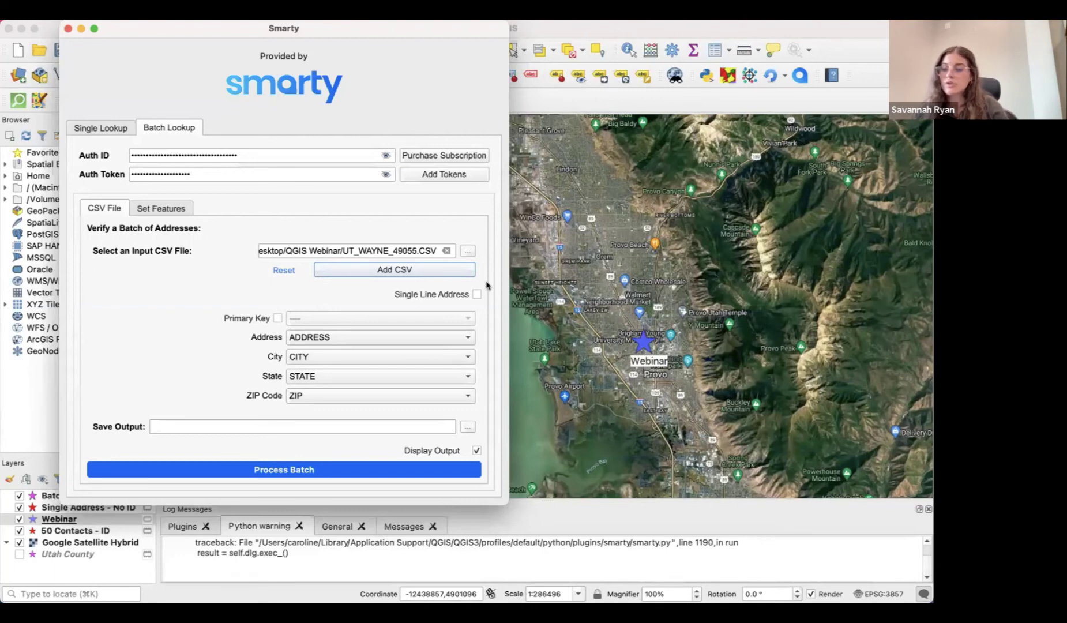
left_click(436, 340)
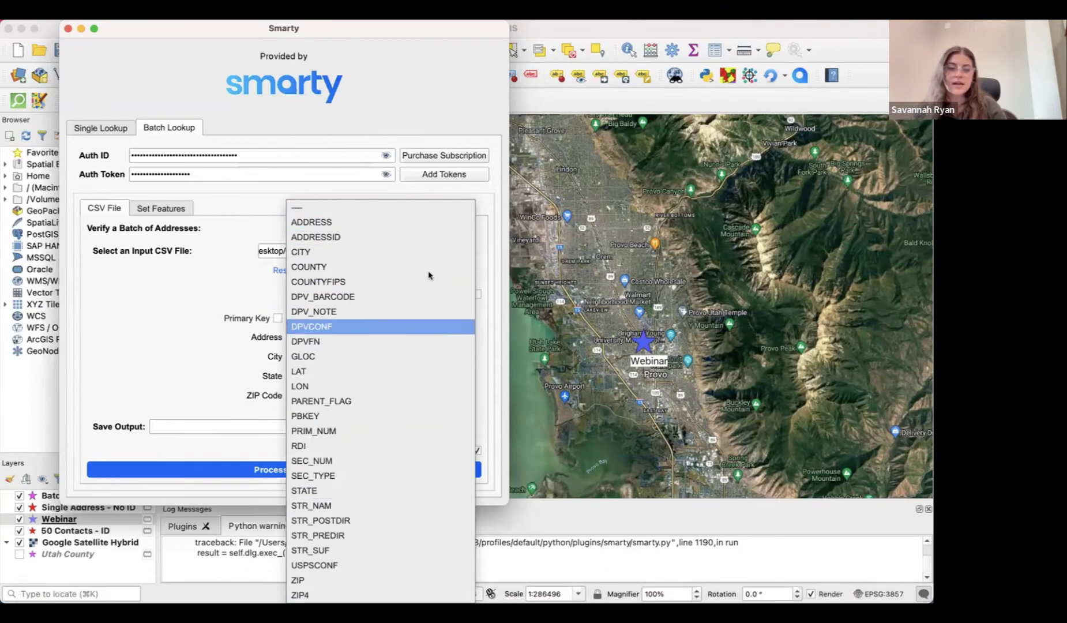
left_click(421, 225)
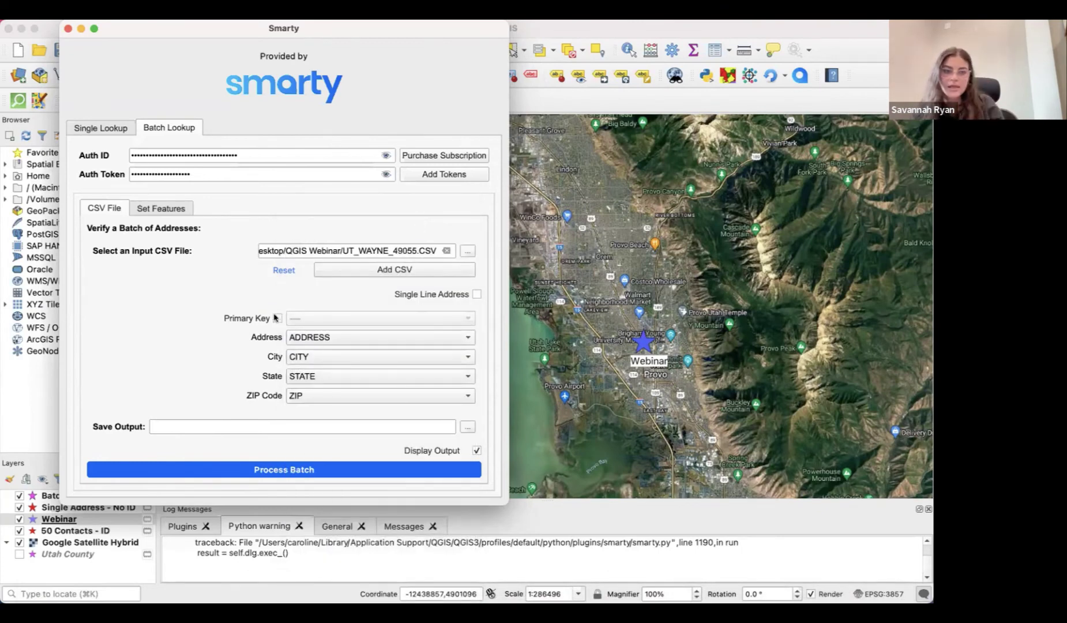
left_click(276, 317)
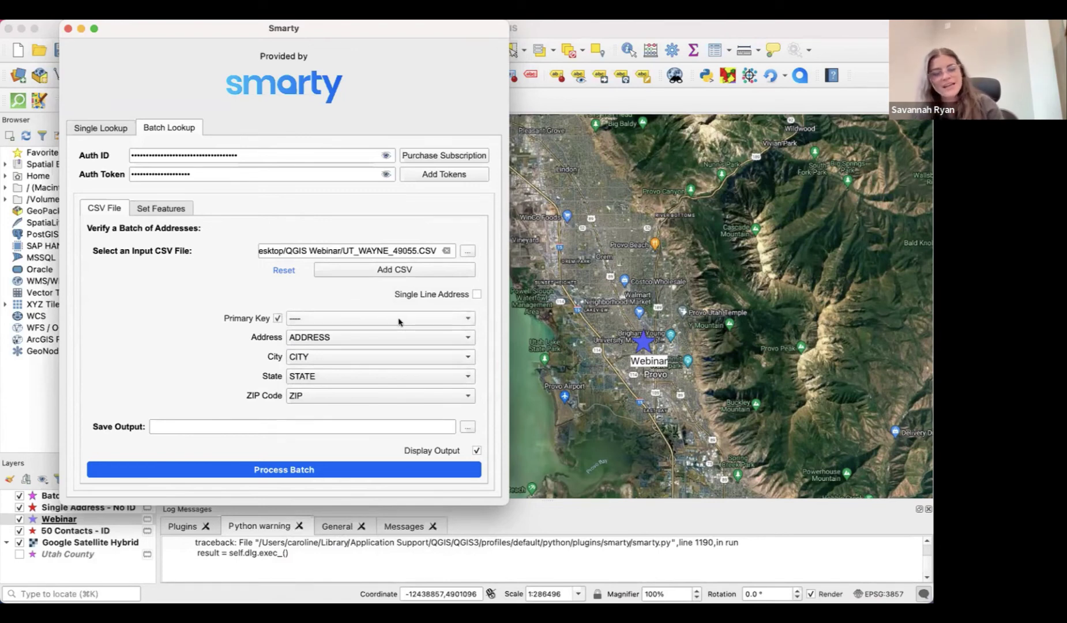
left_click(398, 320)
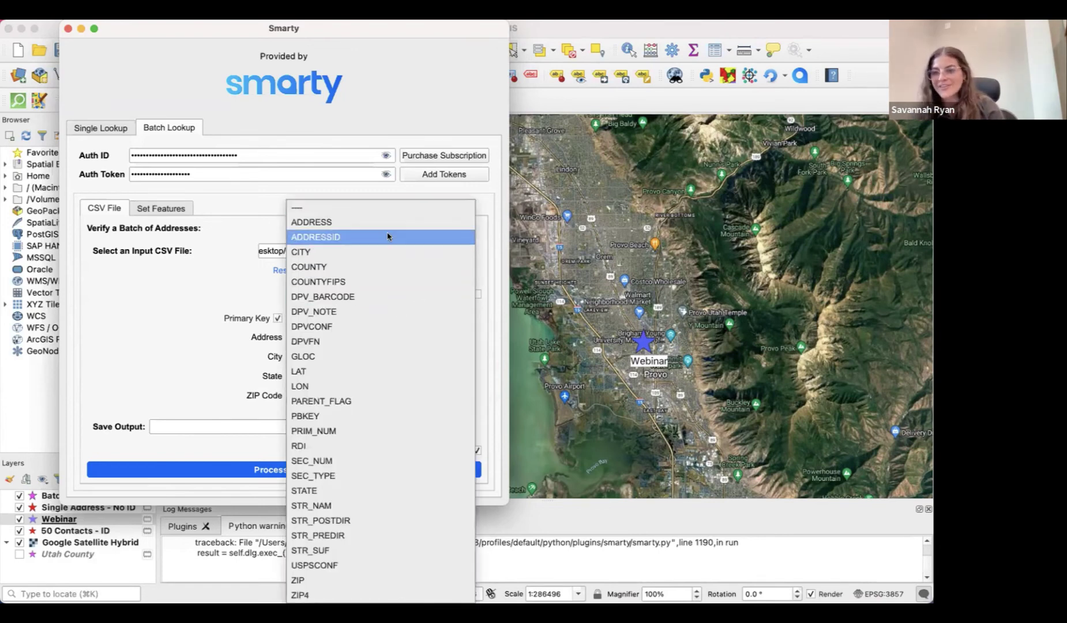
left_click(388, 237)
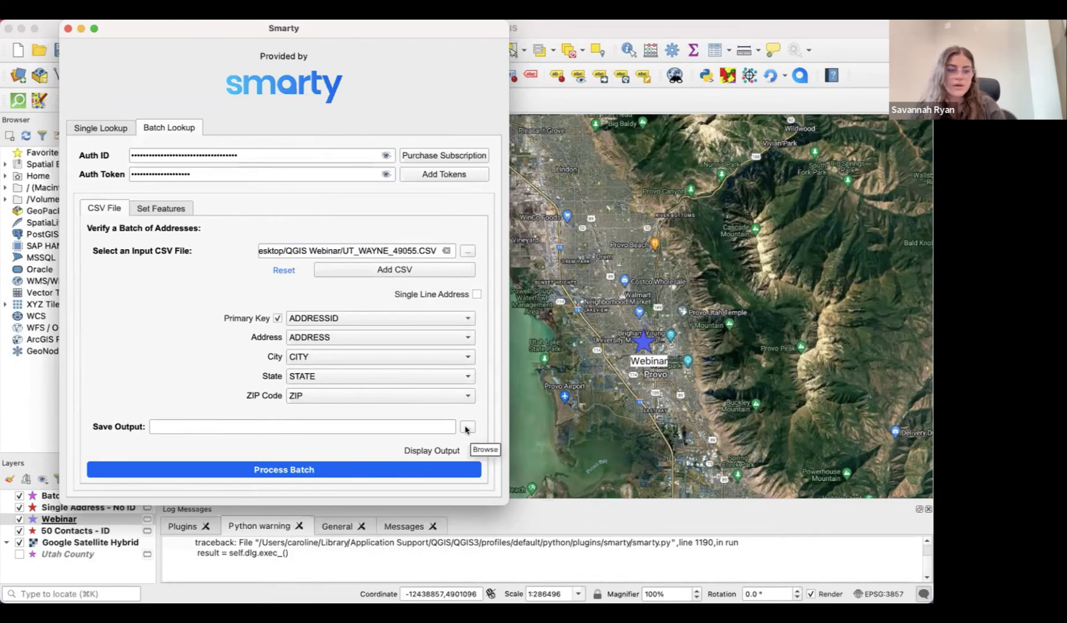
Save the batch output as wayne_webinar_test in the QGIS Webinar folder
left_click(467, 427)
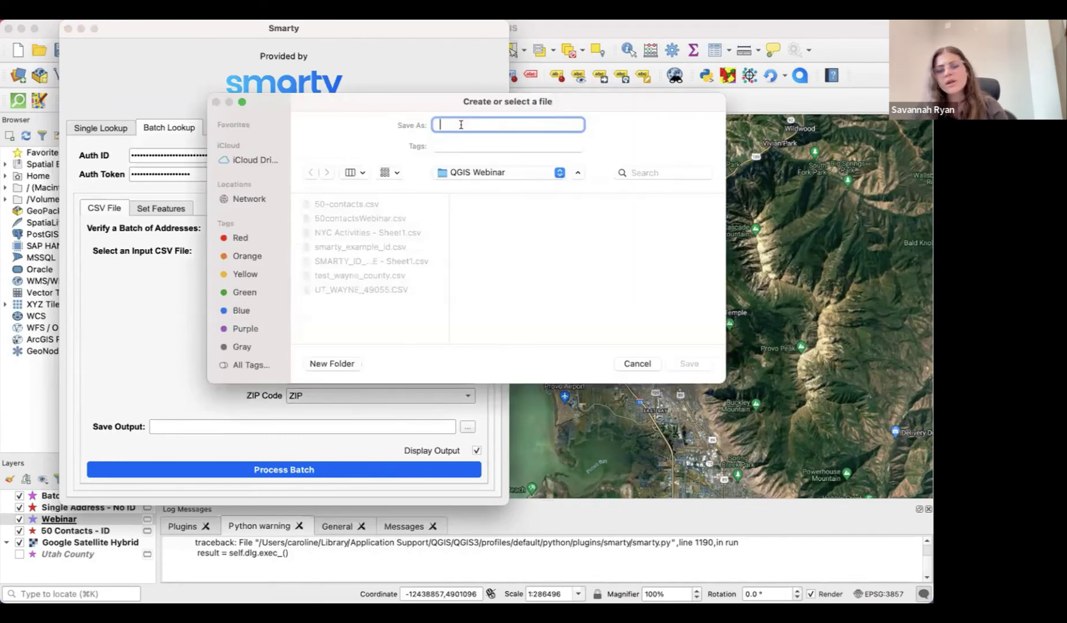
type("waynew")
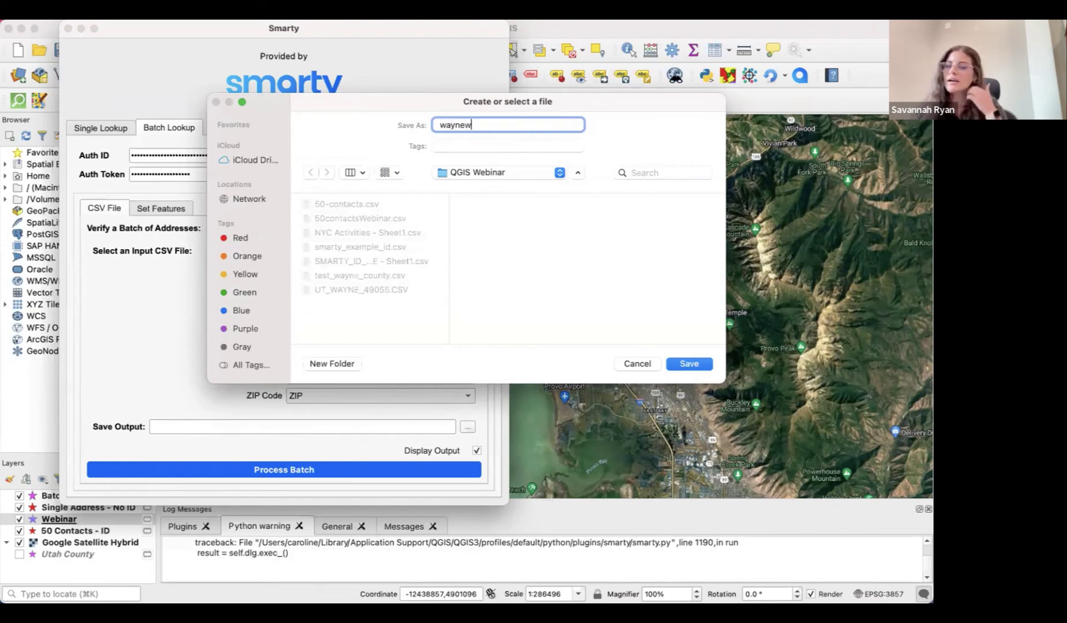
key("BackSpace")
type("_")
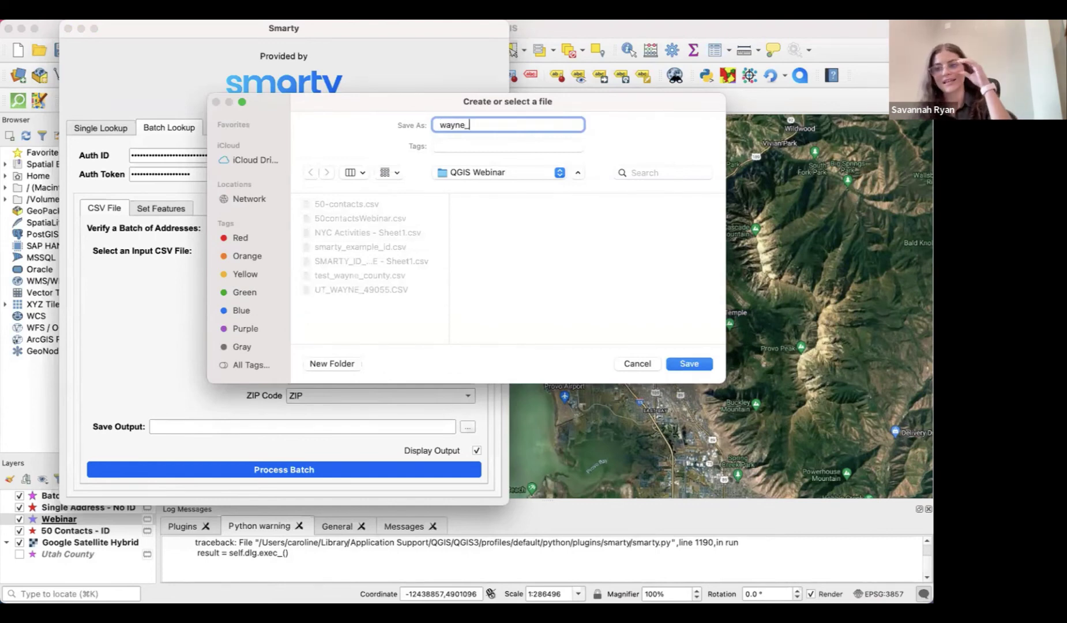
type("webinar_")
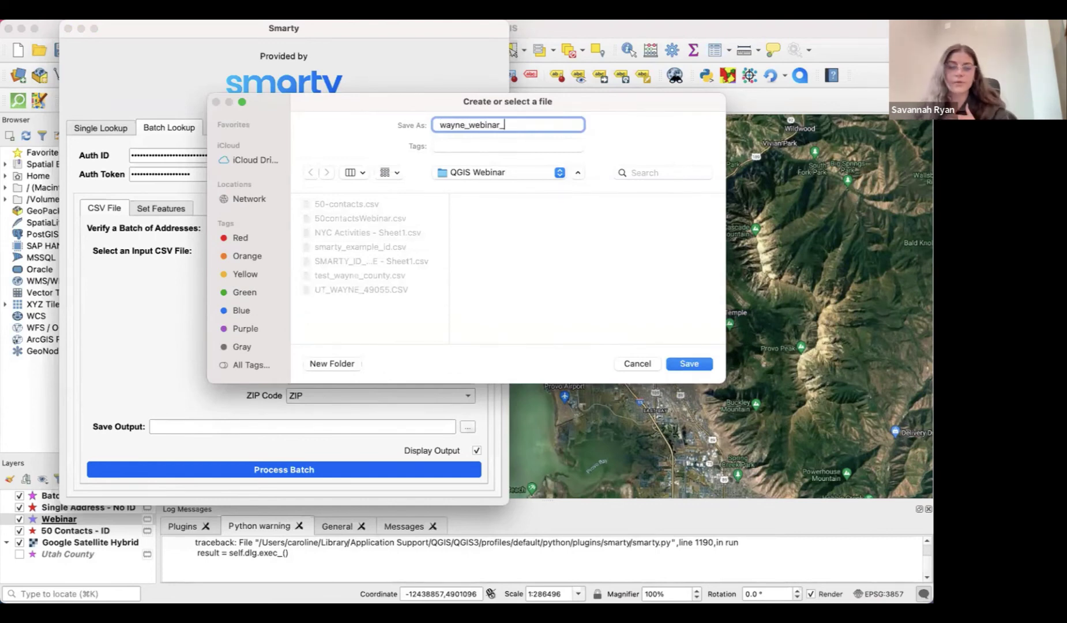
type("test")
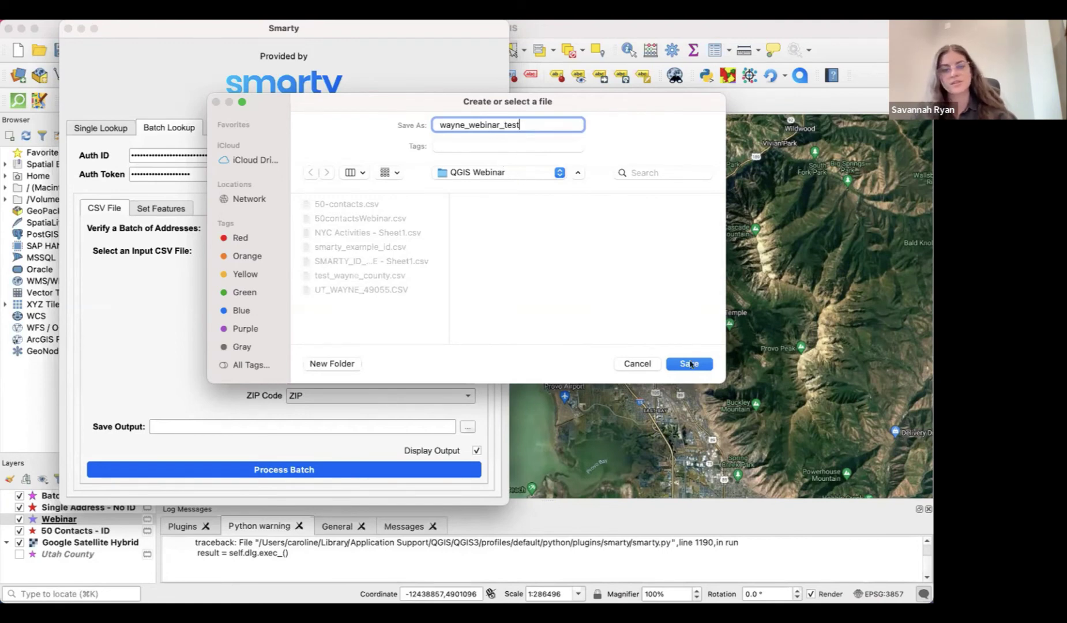
left_click(690, 363)
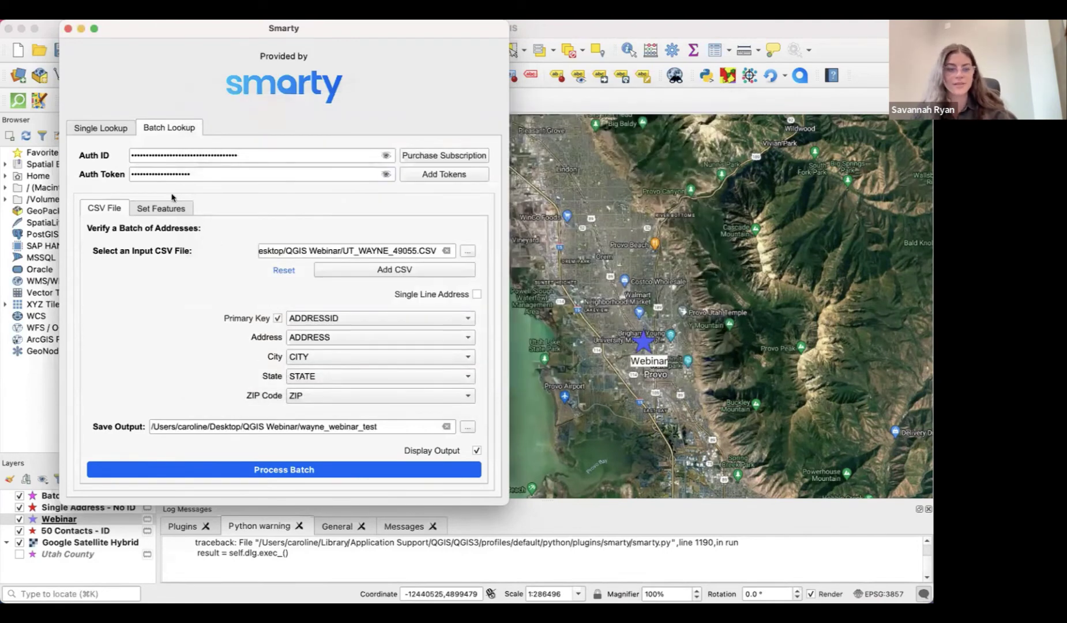
Name the output layer 'WA' in the symbol settings, then return to the CSV file settings
left_click(172, 205)
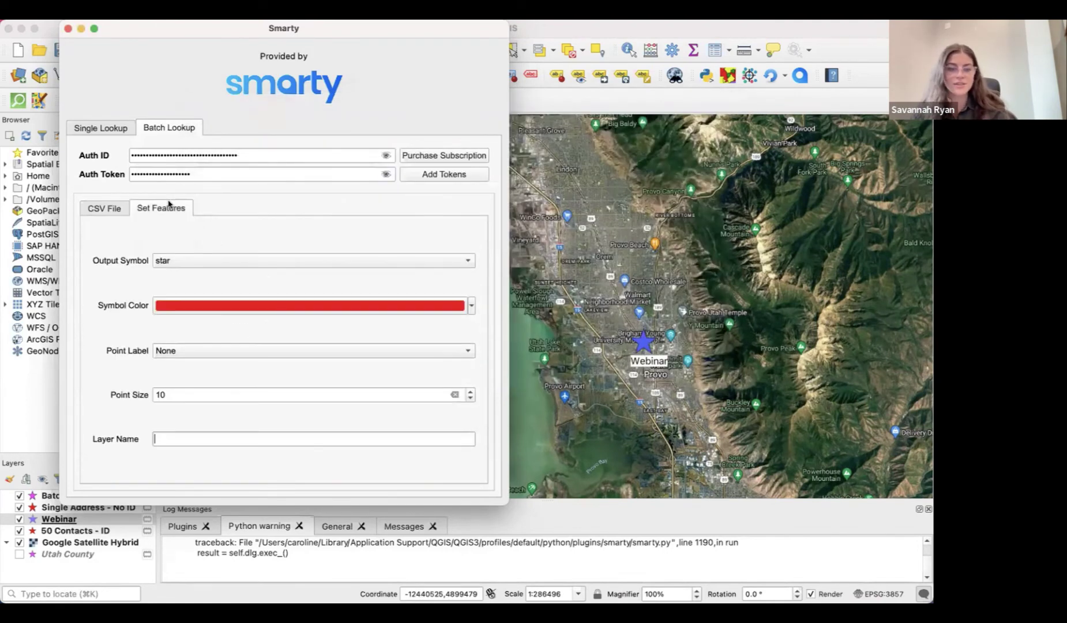
left_click(264, 439)
type("W")
key("BackSpace")
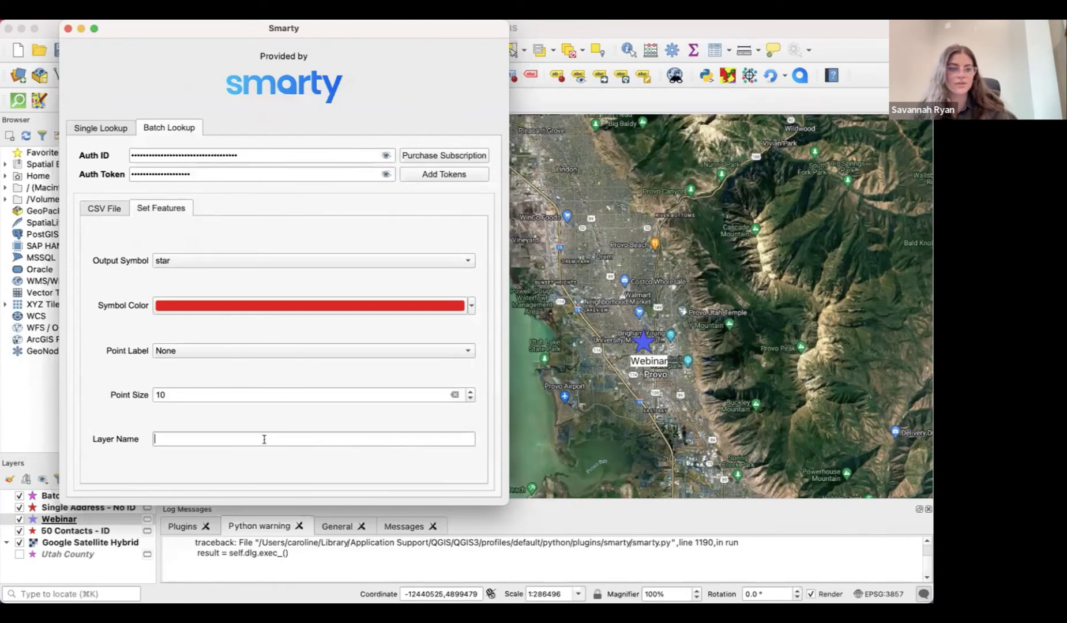
type("WAYNE")
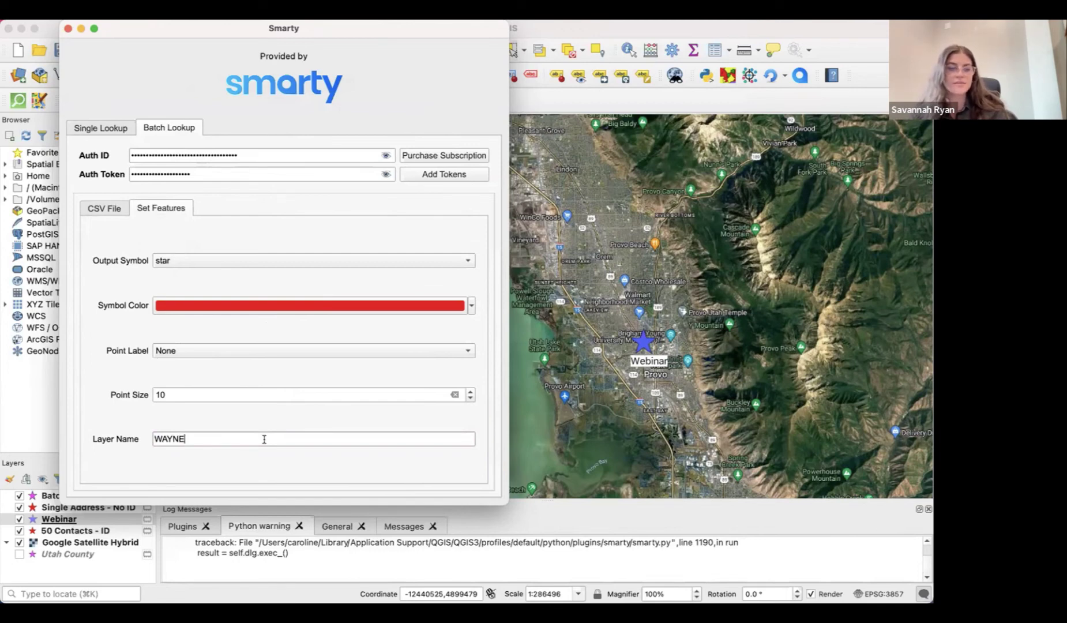
left_click(105, 208)
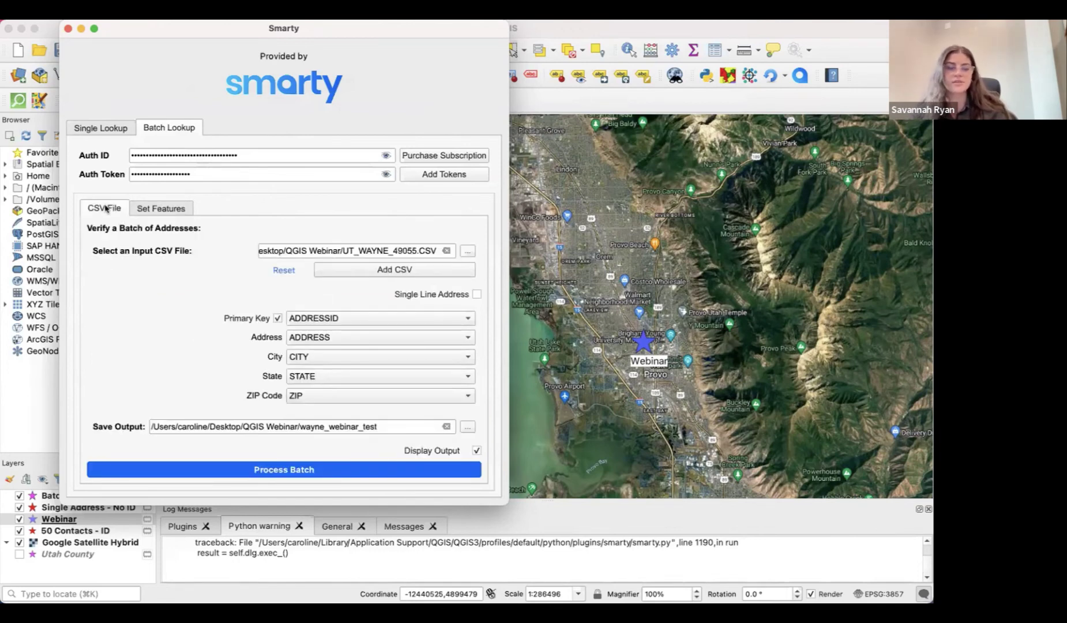
Process the Wayne address batch, close Smarty, and centre the map on the WAYNE star points
left_click(351, 476)
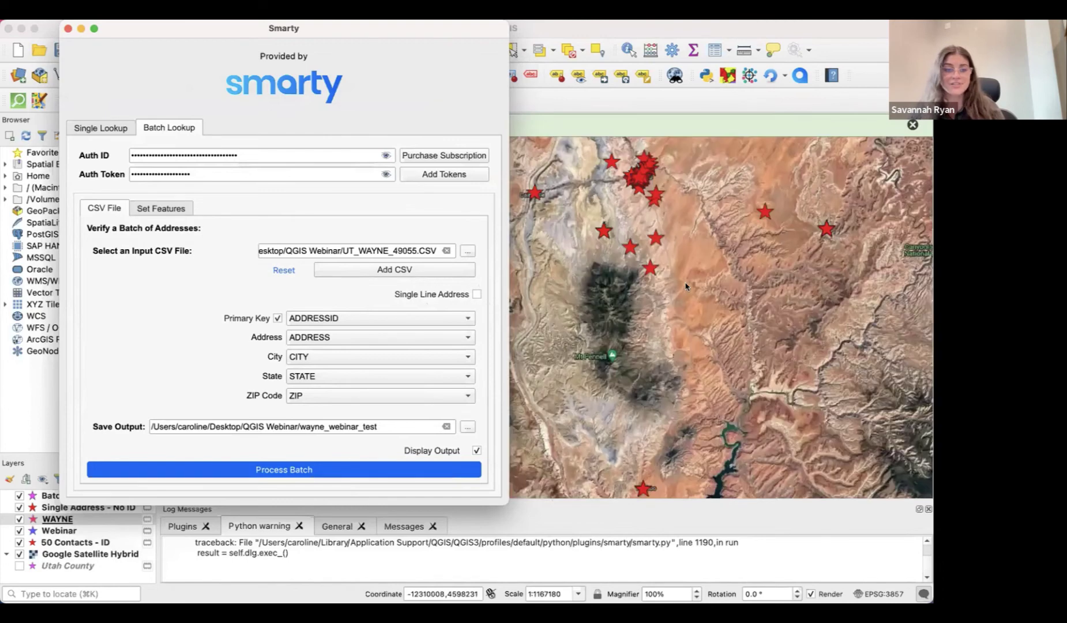
left_click(67, 28)
left_click_drag(461, 298, 427, 339)
scroll(429, 319, "down", 1)
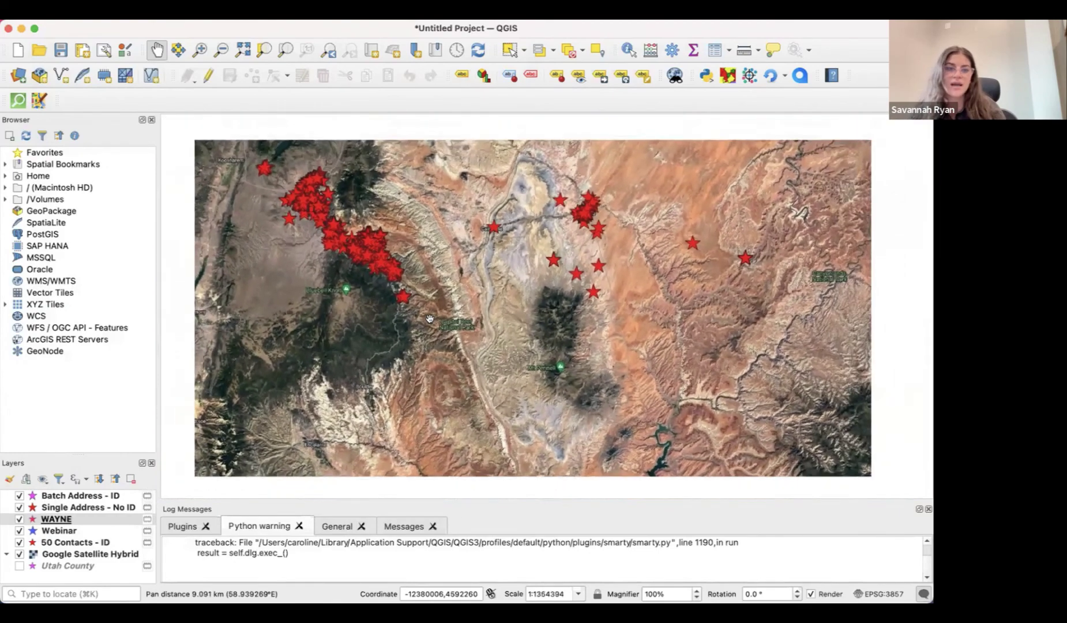
scroll(430, 319, "down", 1)
left_click_drag(430, 319, 496, 312)
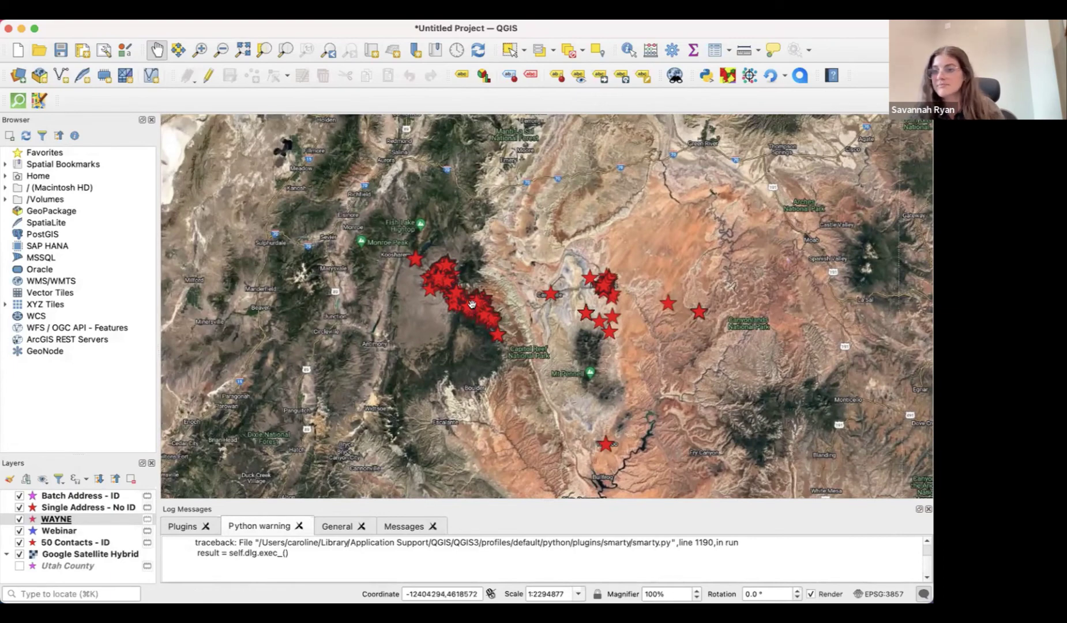
left_click_drag(513, 350, 509, 344)
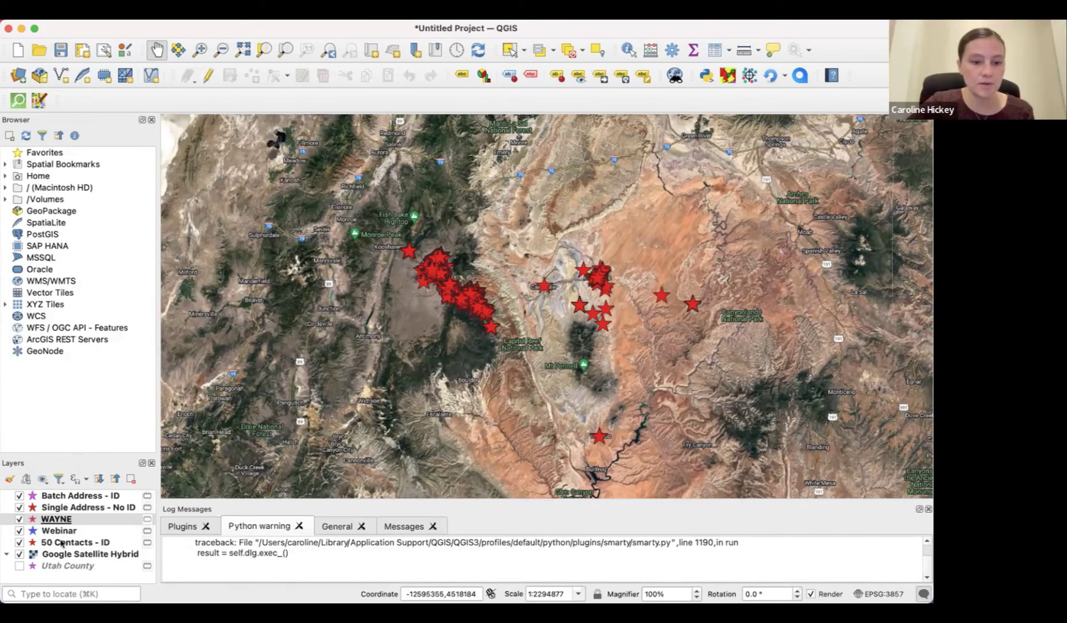
Open the 50 Contacts - ID layer's attribute table from its right-click menu
right_click(62, 543)
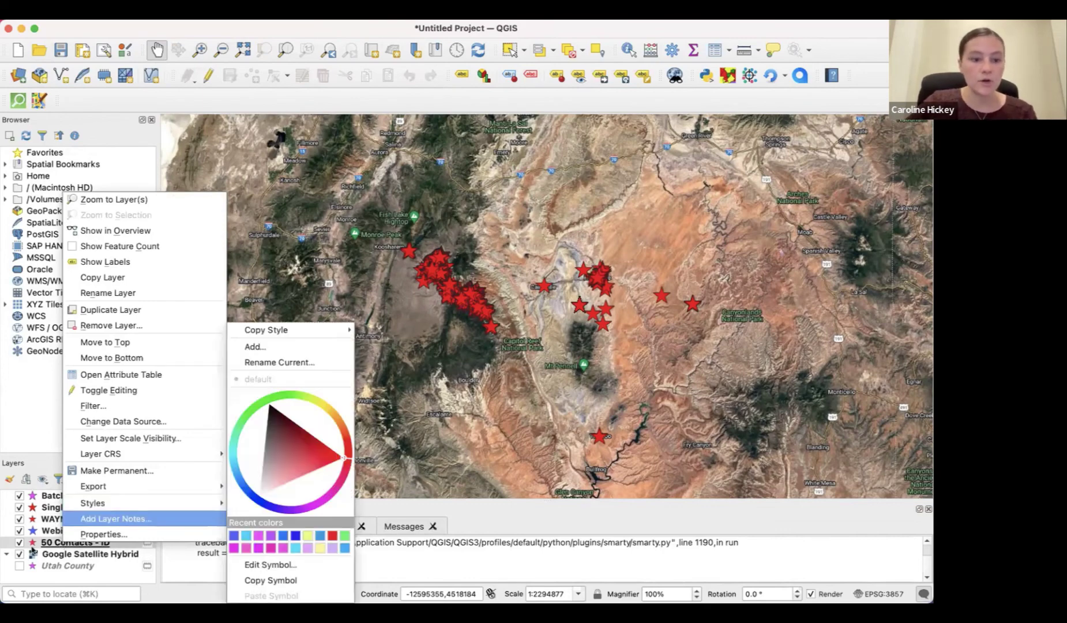
left_click(45, 546)
right_click(45, 546)
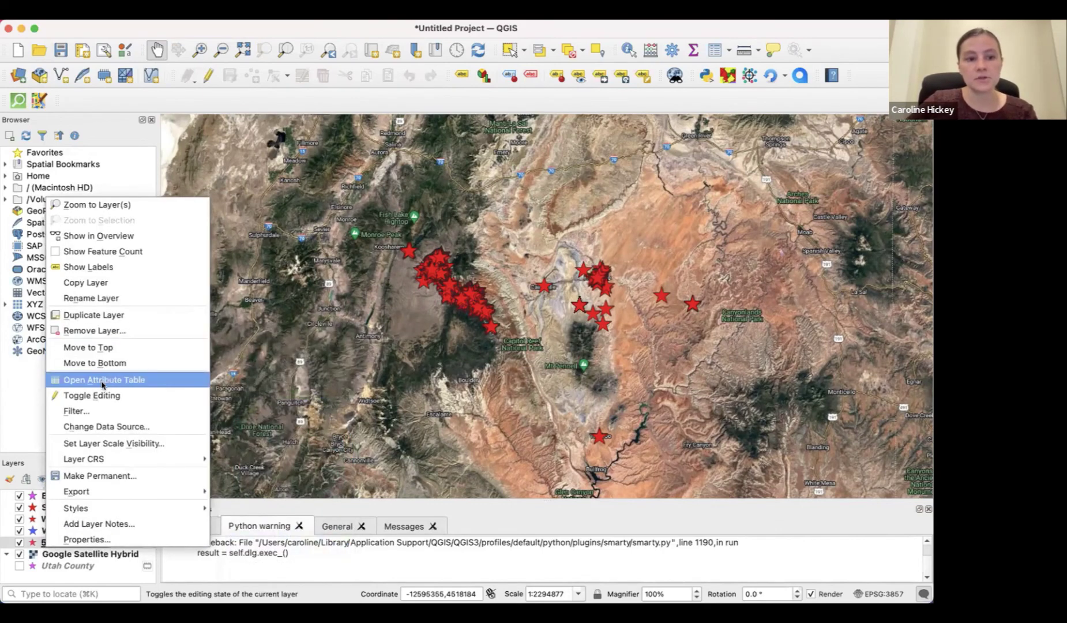
left_click(102, 380)
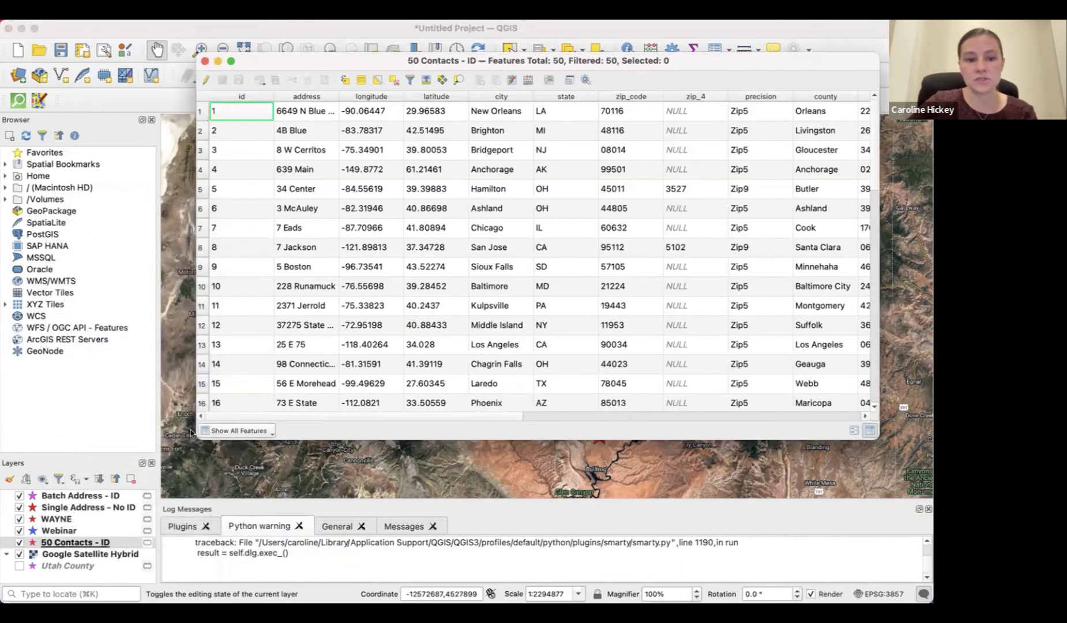
Widen the attribute table window and scroll across columns to review No Match summaries and time zones
left_click_drag(193, 433, 16, 498)
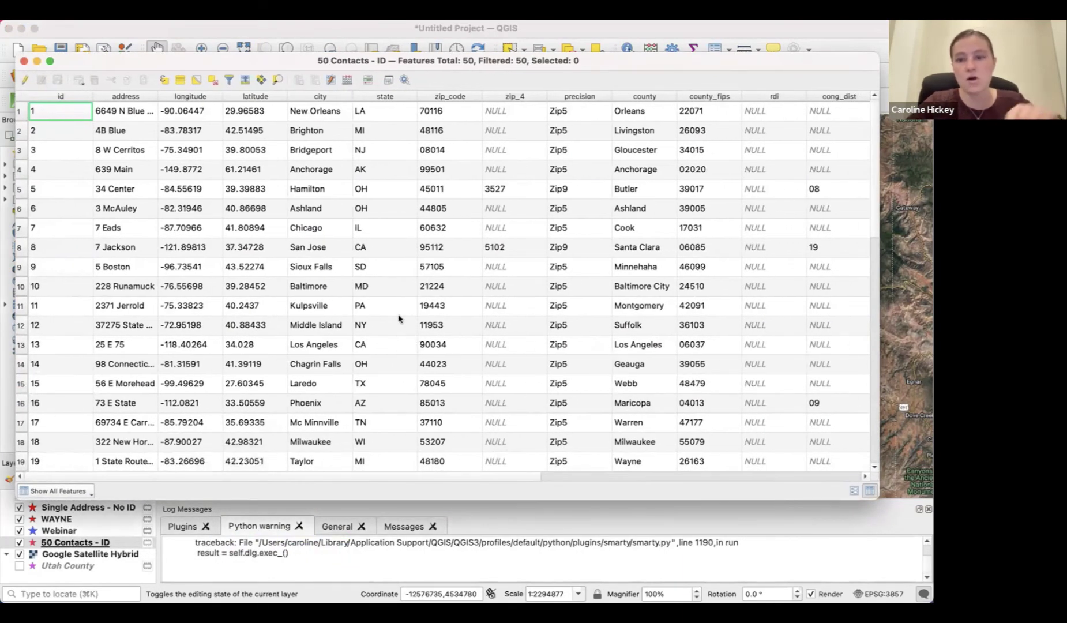
scroll(398, 318, "right", 10)
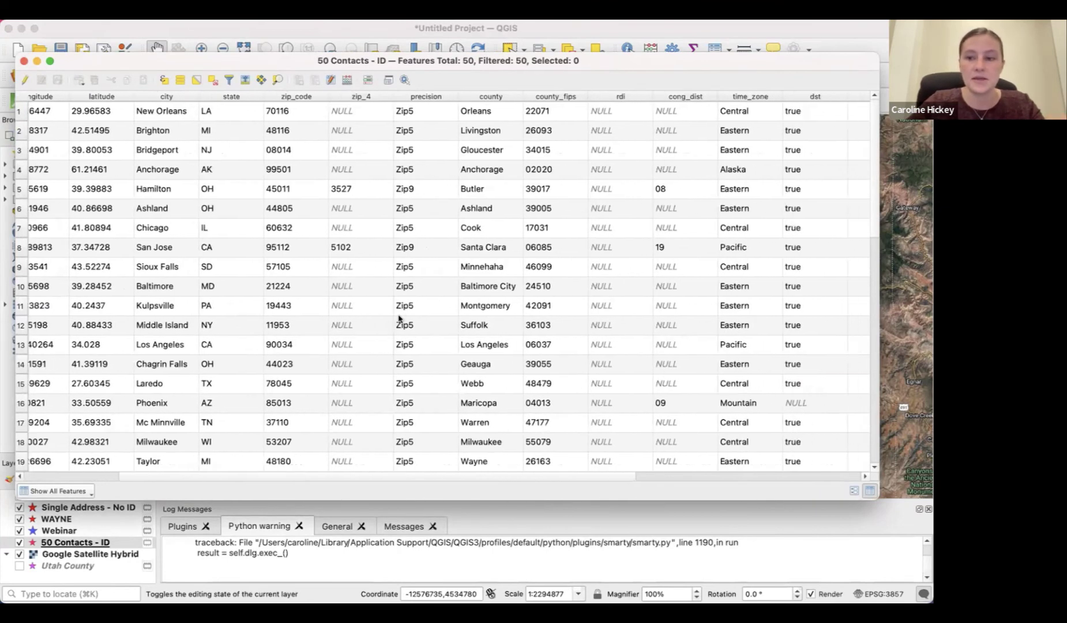
scroll(399, 318, "right", 8)
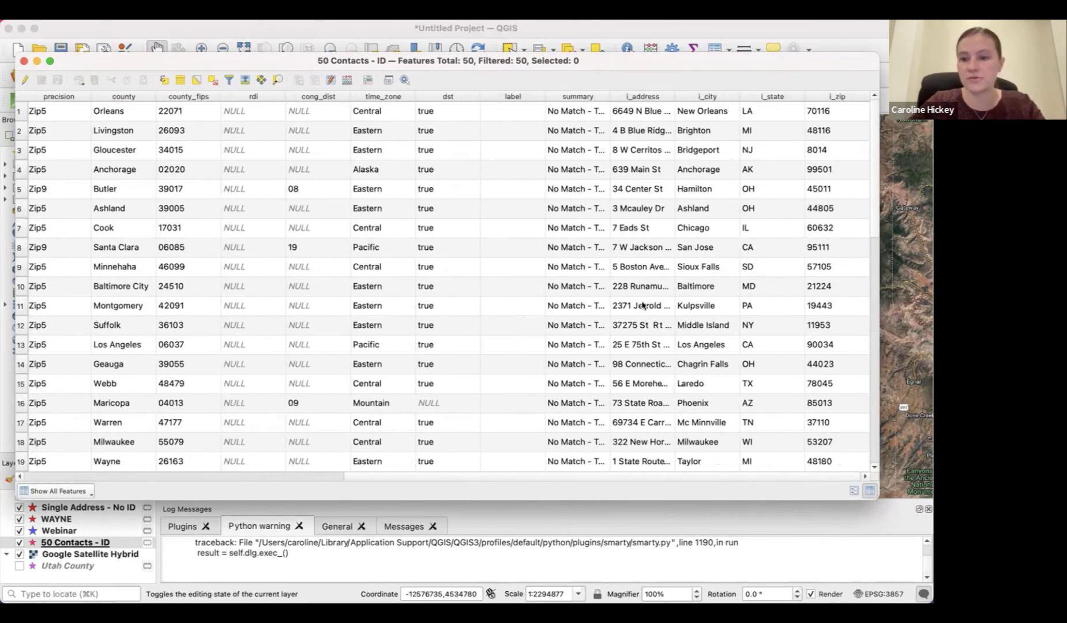
mouse_move(564, 332)
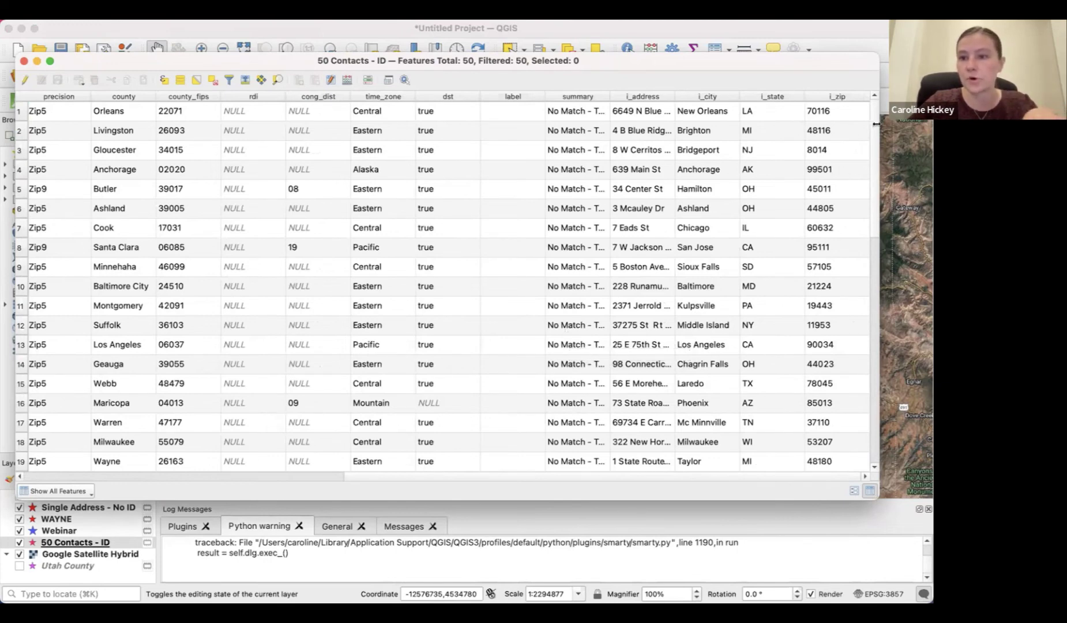
left_click_drag(876, 124, 931, 124)
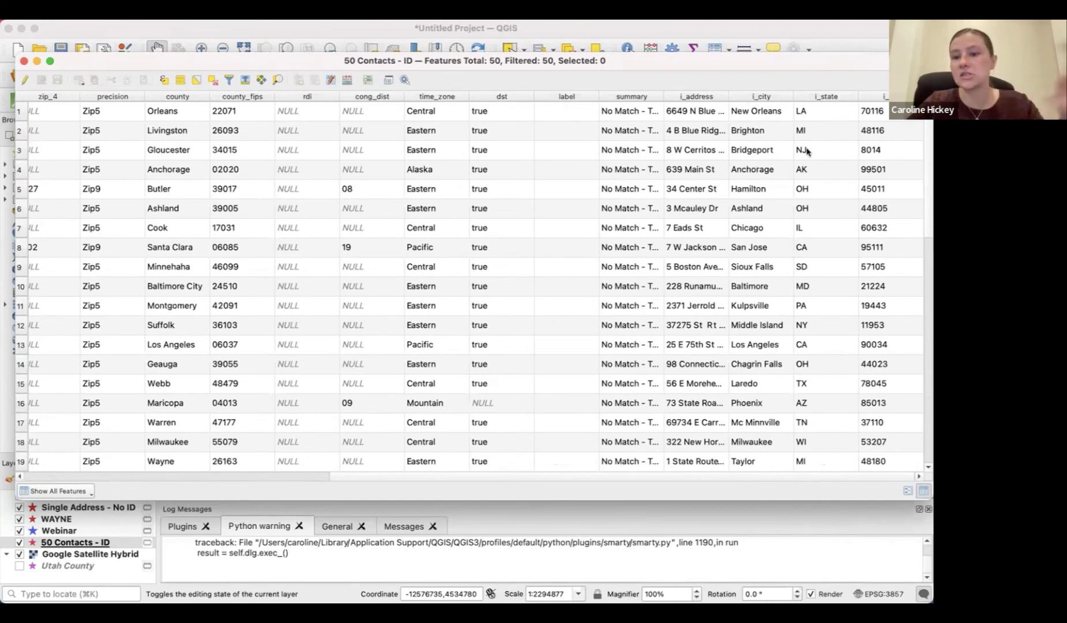
scroll(631, 210, "left", 10)
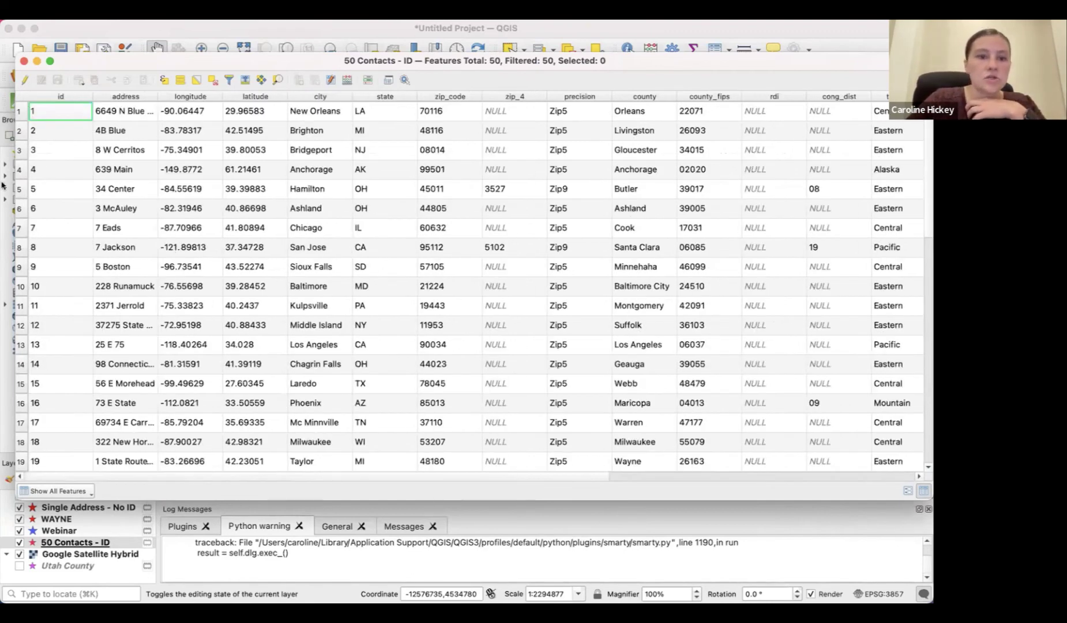
Close the attribute table and zoom out to show Utah with the Webinar and WAYNE stars
left_click(24, 60)
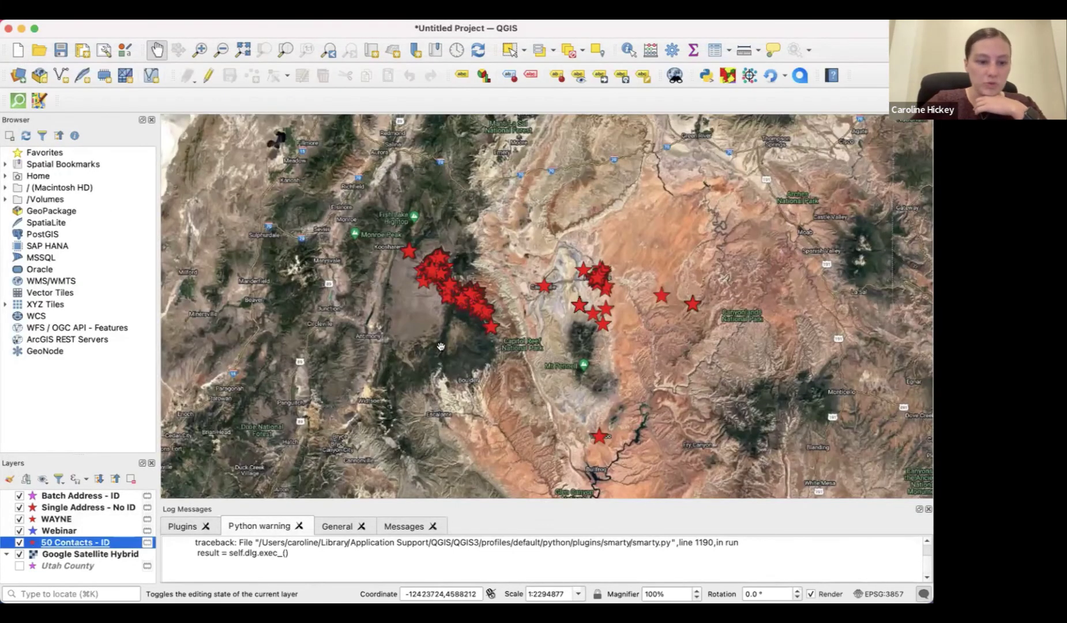
scroll(477, 342, "down", 1)
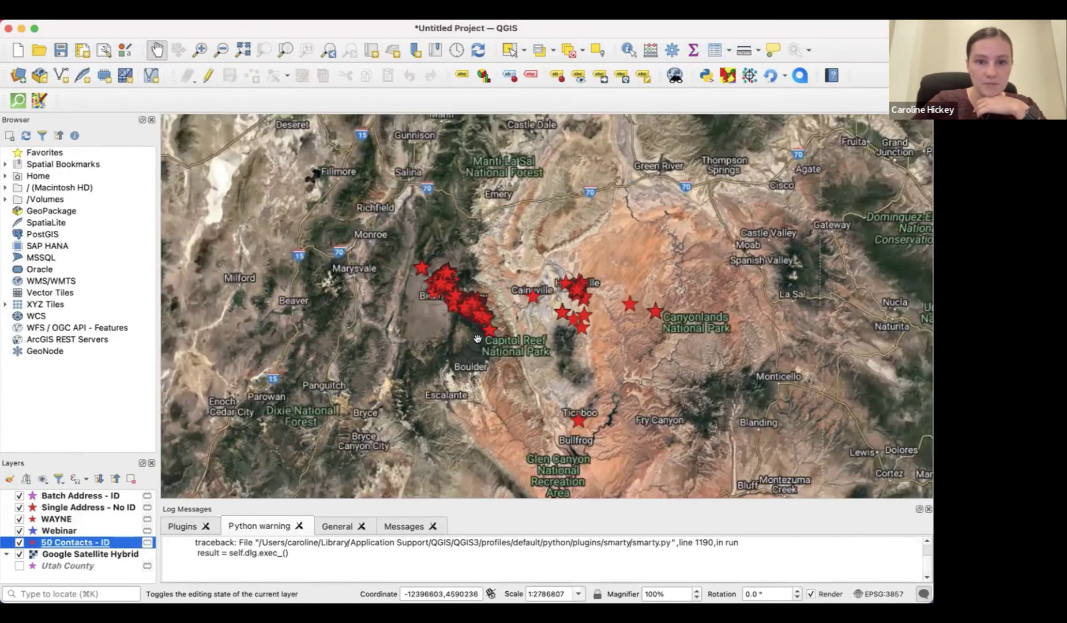
left_click_drag(484, 307, 508, 344)
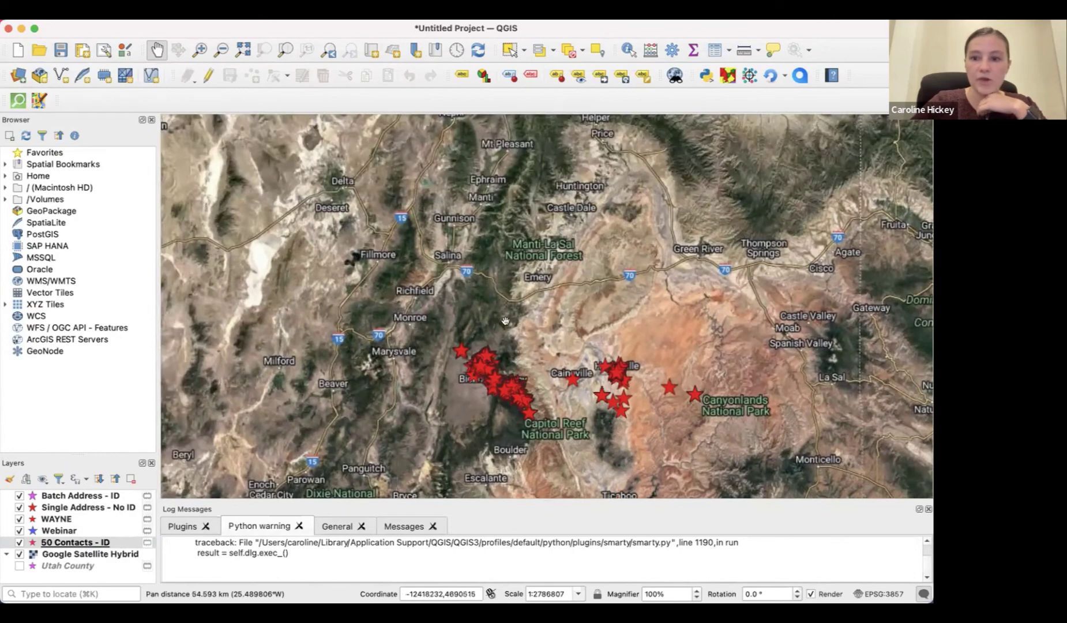
scroll(507, 328, "down", 2)
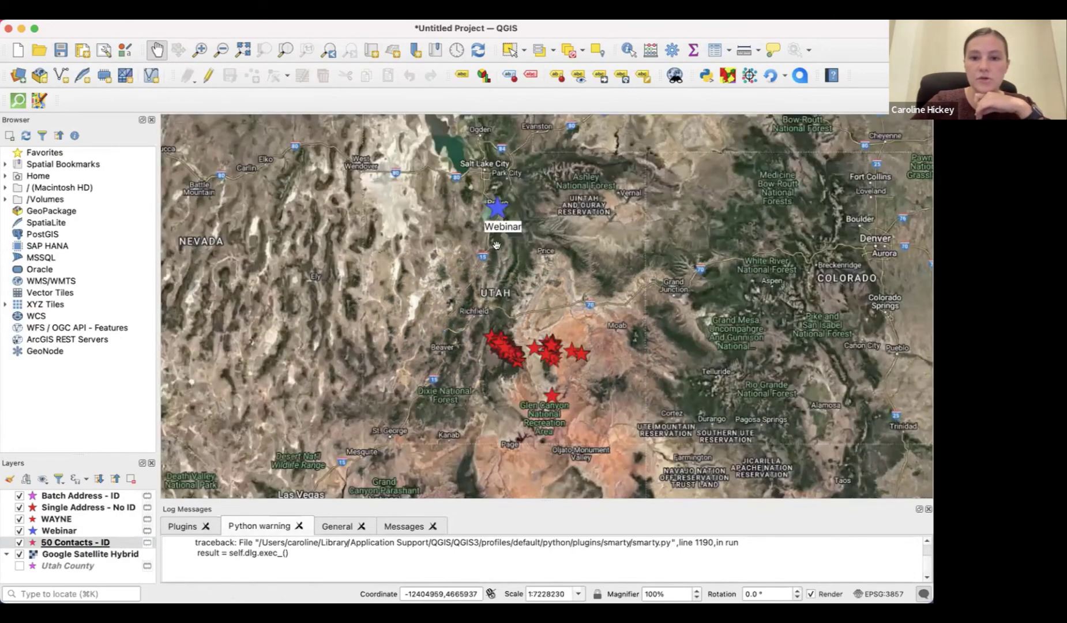
left_click_drag(506, 314, 495, 435)
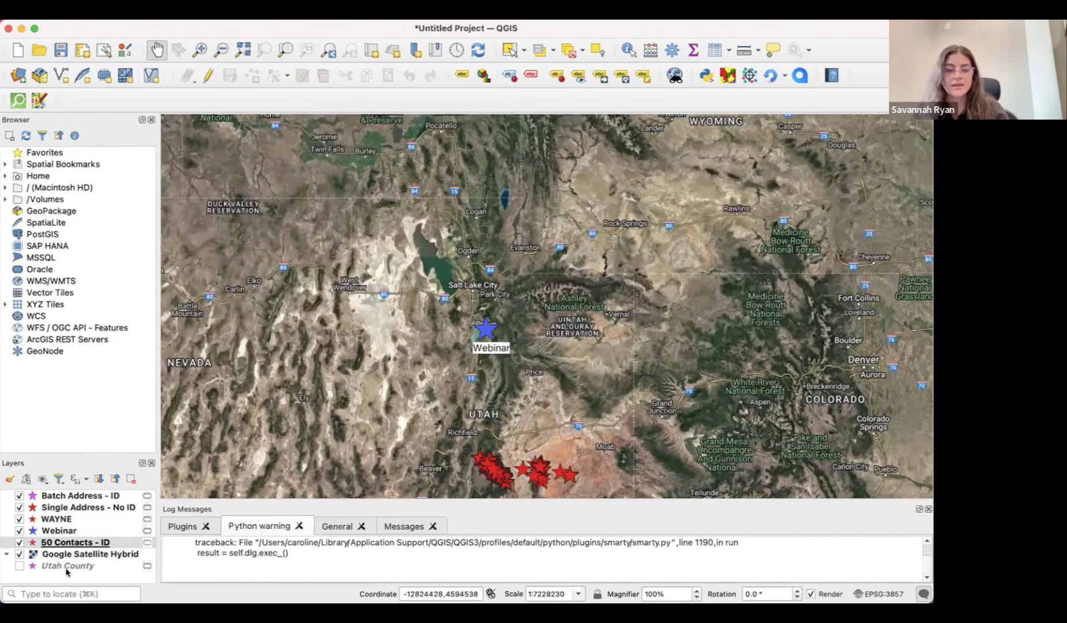
Turn on the Utah County layer, raise it in the layer order, and centre on the star cluster
left_click(18, 567)
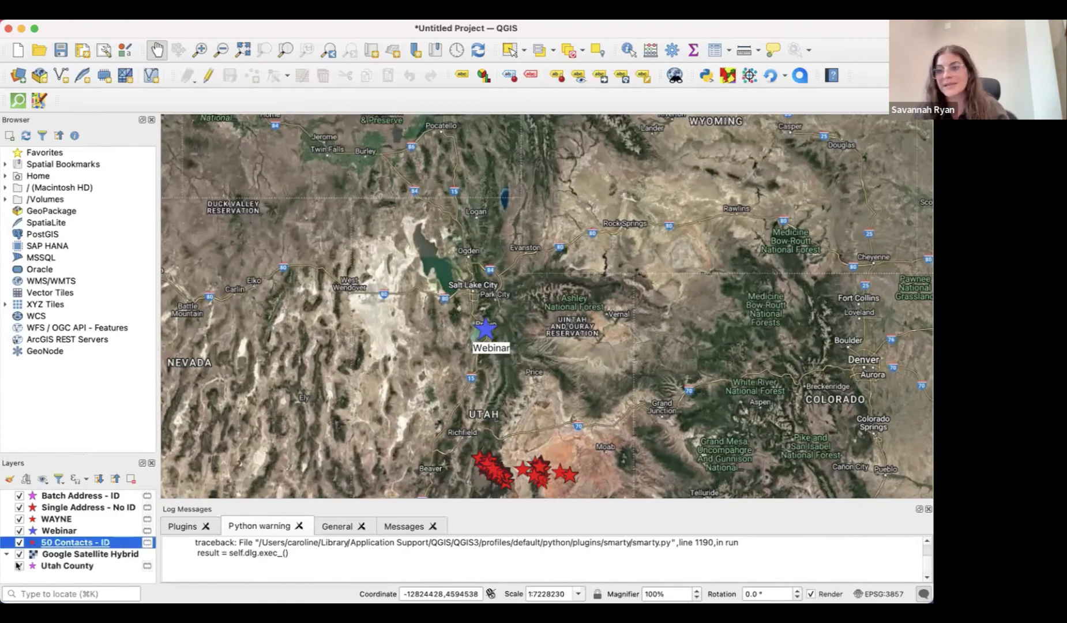
left_click_drag(52, 567, 54, 548)
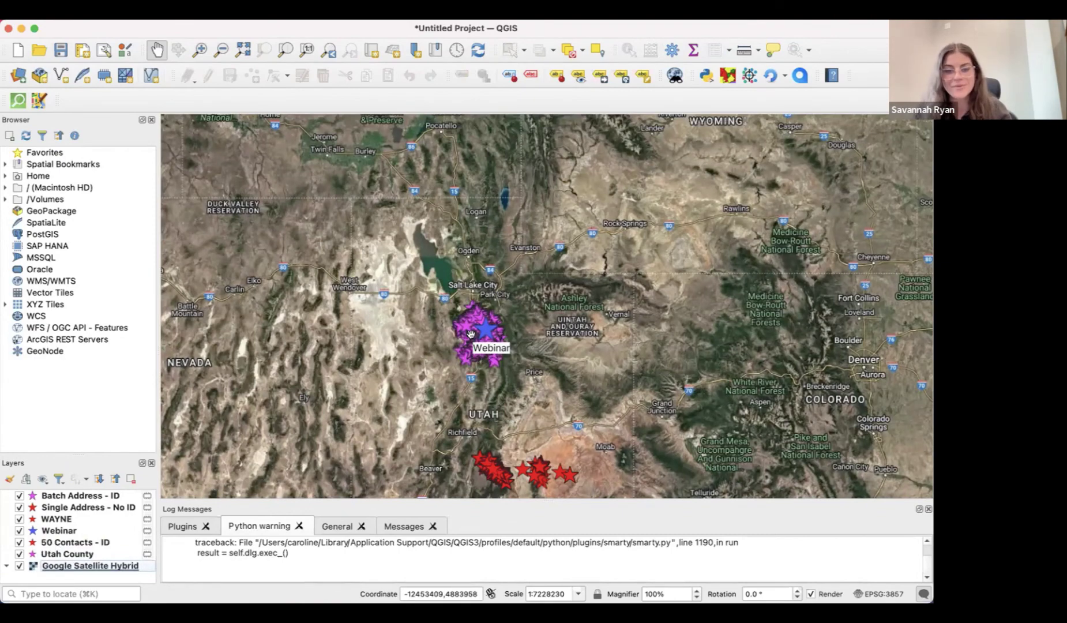
scroll(470, 335, "up", 2)
scroll(471, 335, "up", 2)
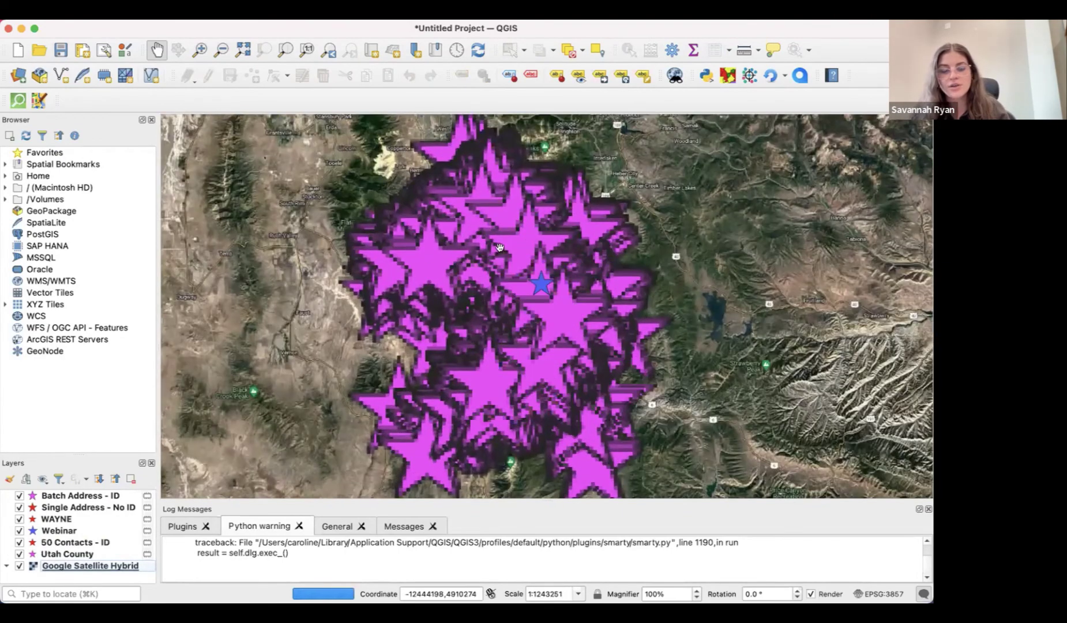
left_click_drag(501, 245, 456, 256)
Zoom in to about 1:14786 over Orem's star-covered street grid
scroll(457, 257, "up", 1)
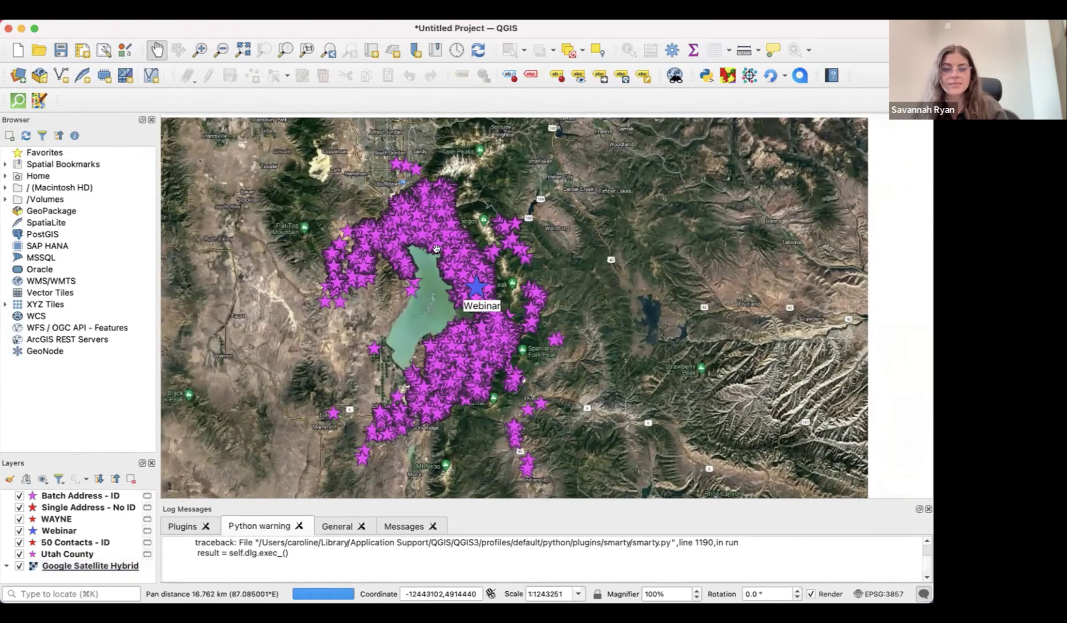
scroll(456, 256, "up", 4)
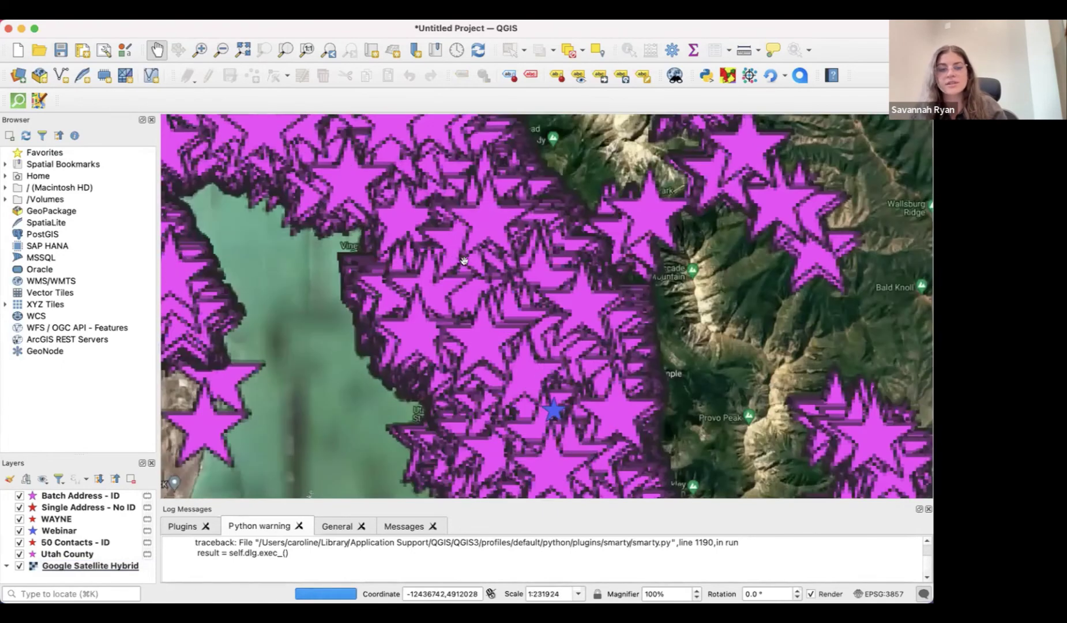
scroll(479, 298, "up", 2)
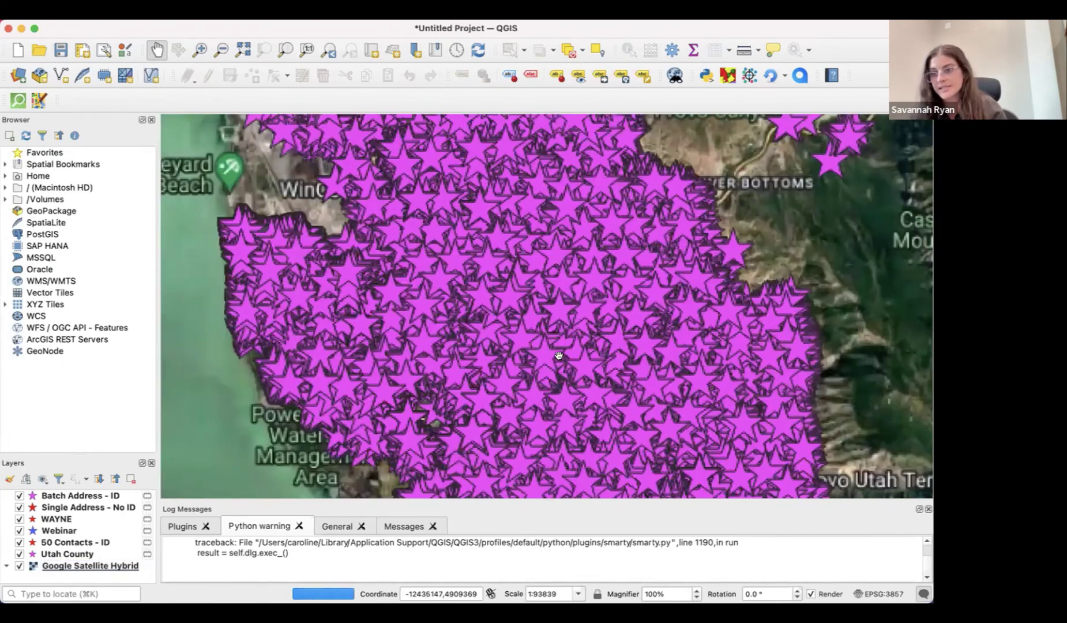
scroll(496, 333, "up", 2)
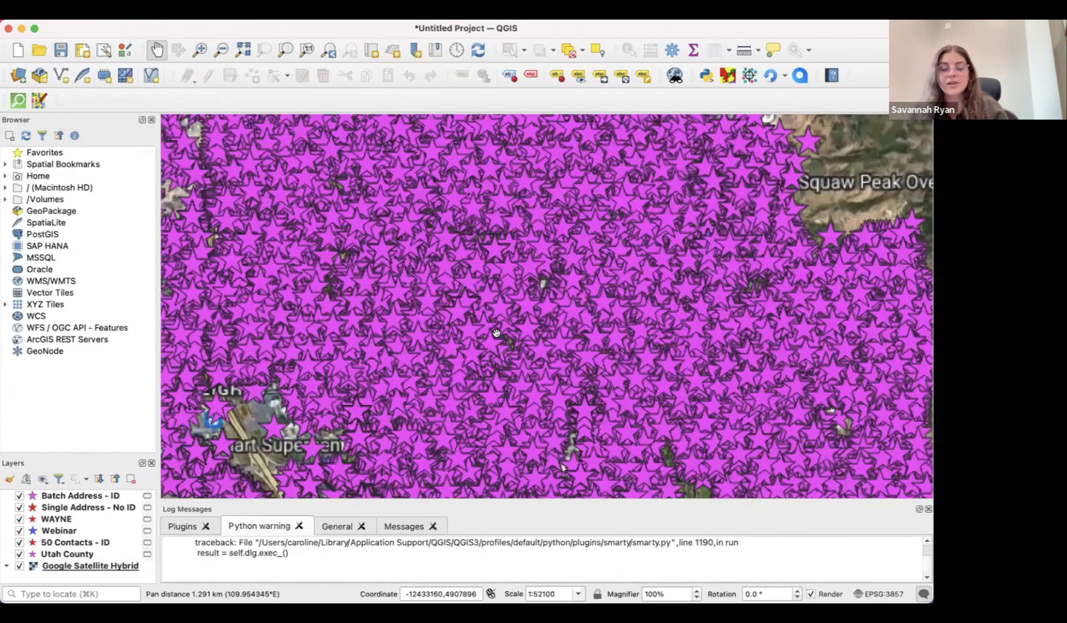
scroll(506, 266, "up", 3)
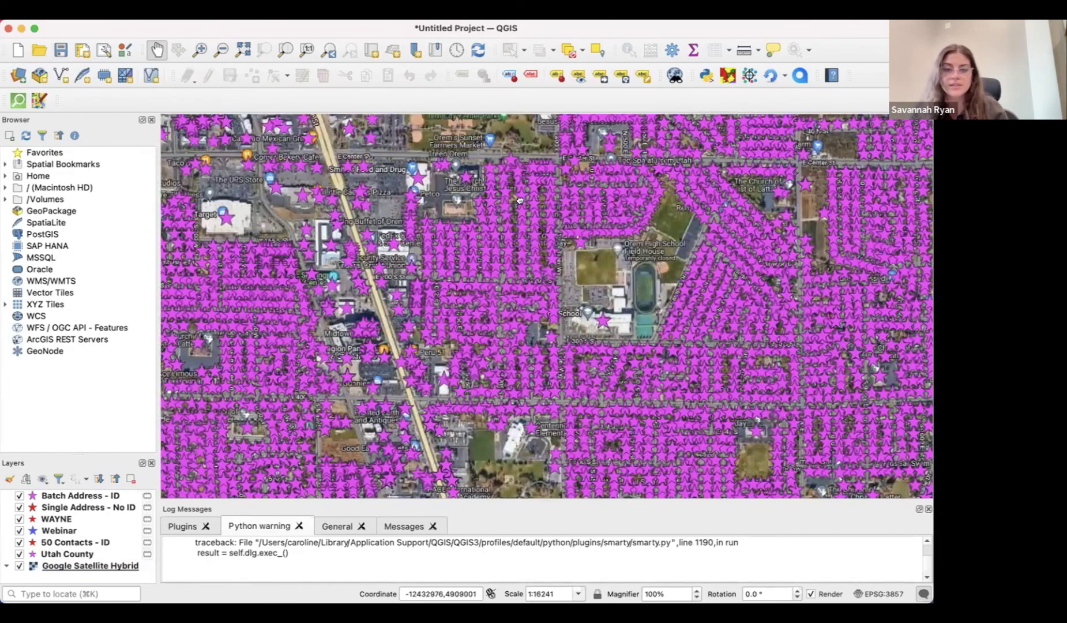
left_click_drag(519, 200, 547, 262)
scroll(546, 263, "down", 4)
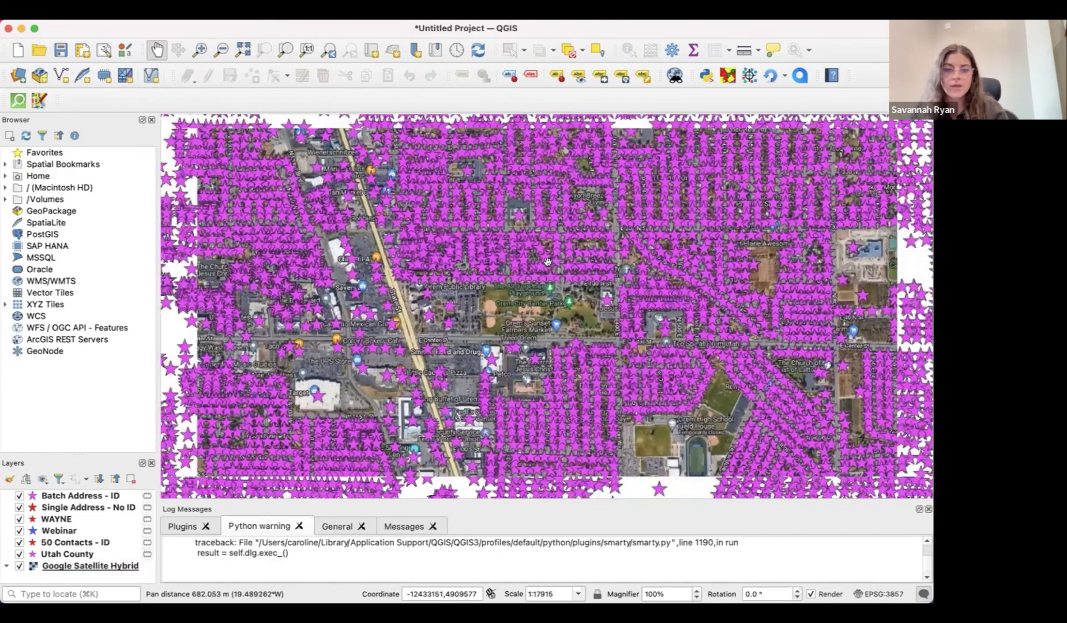
scroll(544, 249, "down", 4)
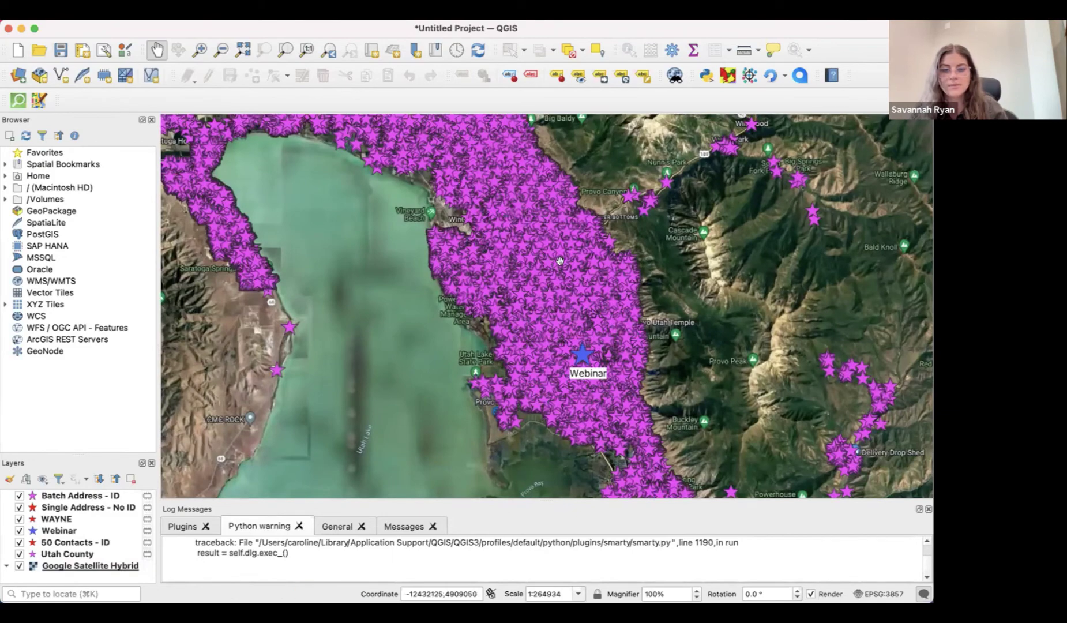
scroll(562, 262, "up", 2)
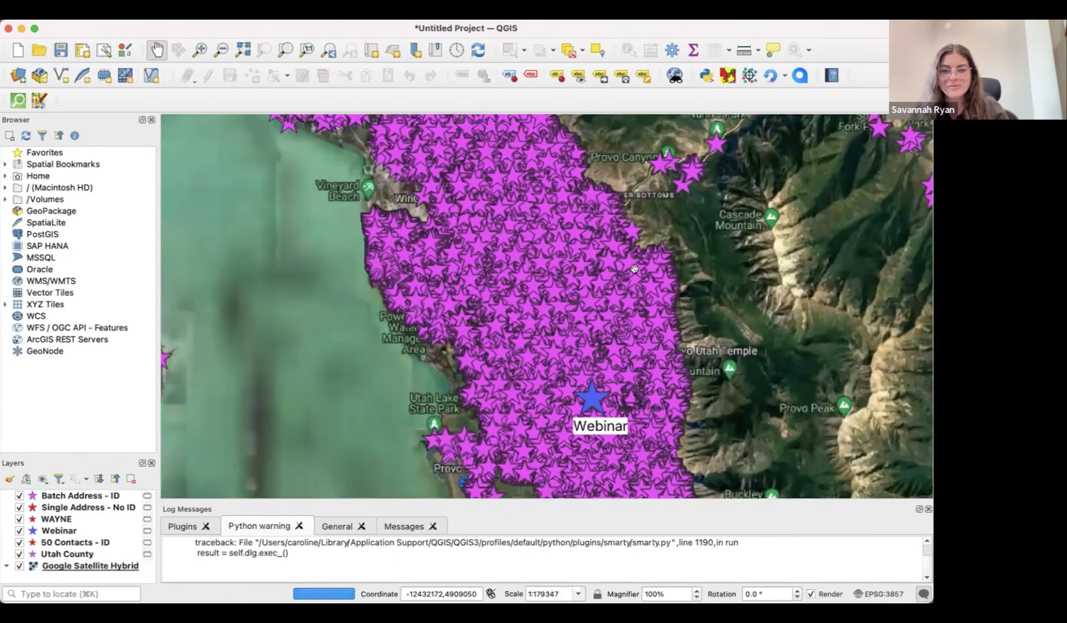
scroll(581, 240, "up", 3)
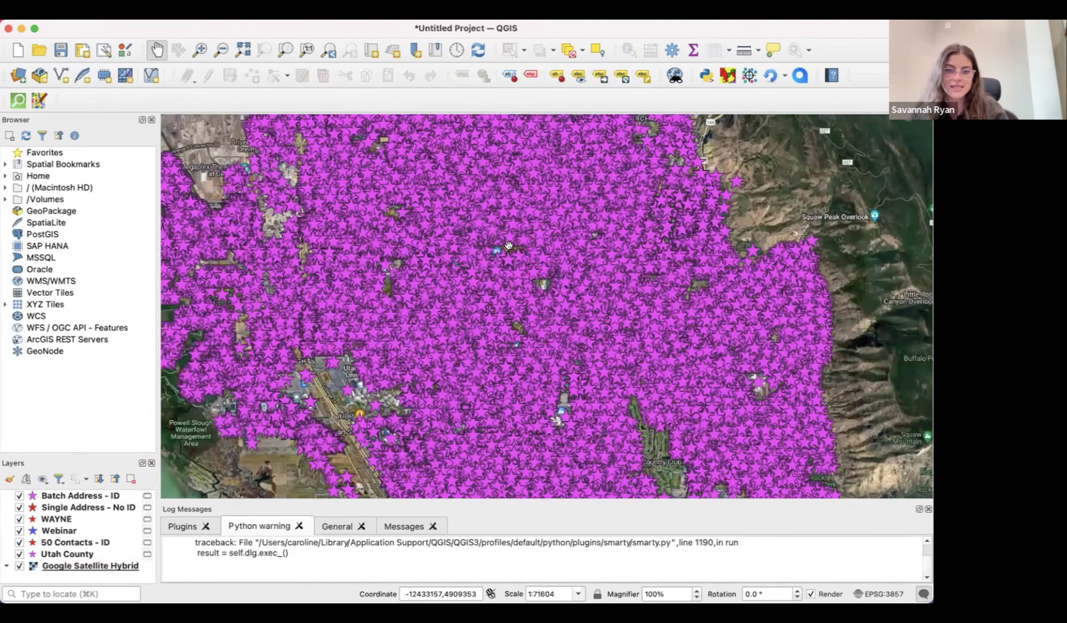
scroll(513, 249, "up", 2)
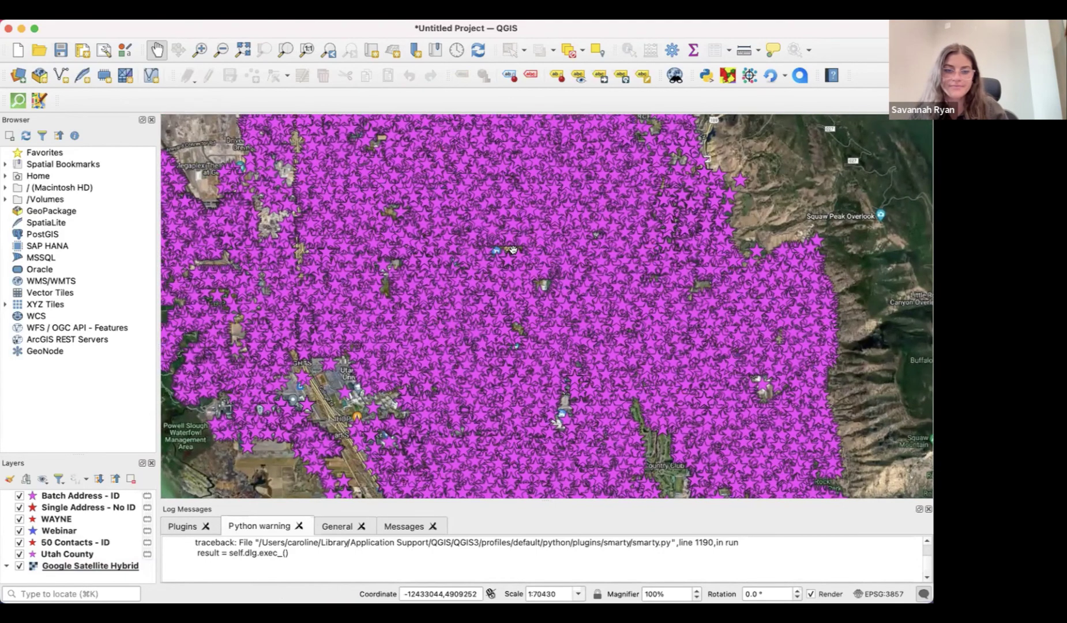
scroll(524, 252, "up", 2)
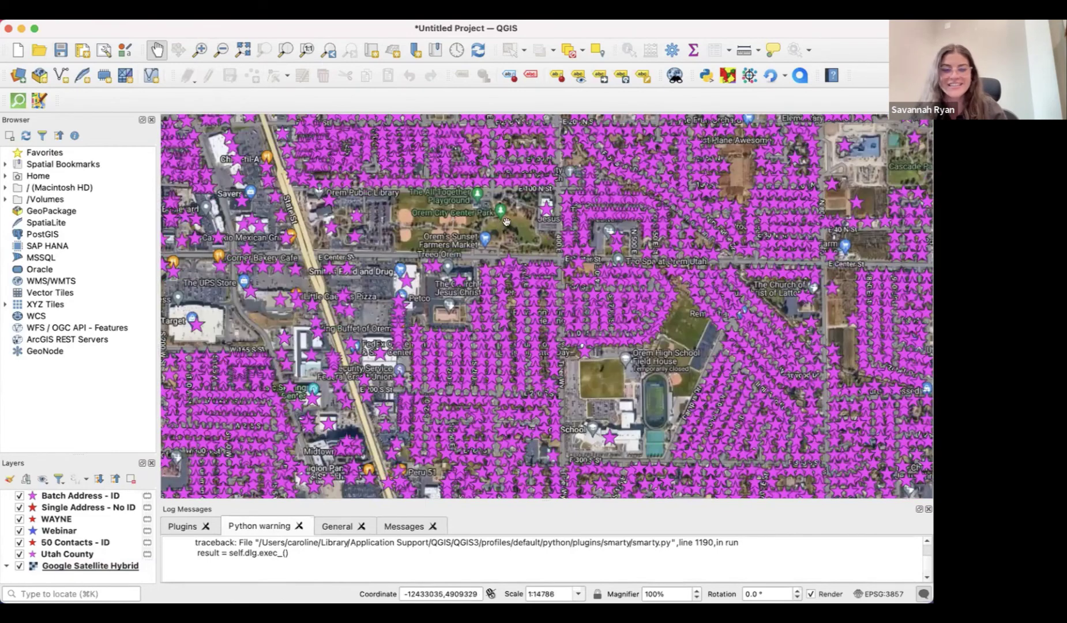
Pan across Orem's neighbourhoods and residential streets to view the purple stars up close
left_click_drag(493, 213, 516, 384)
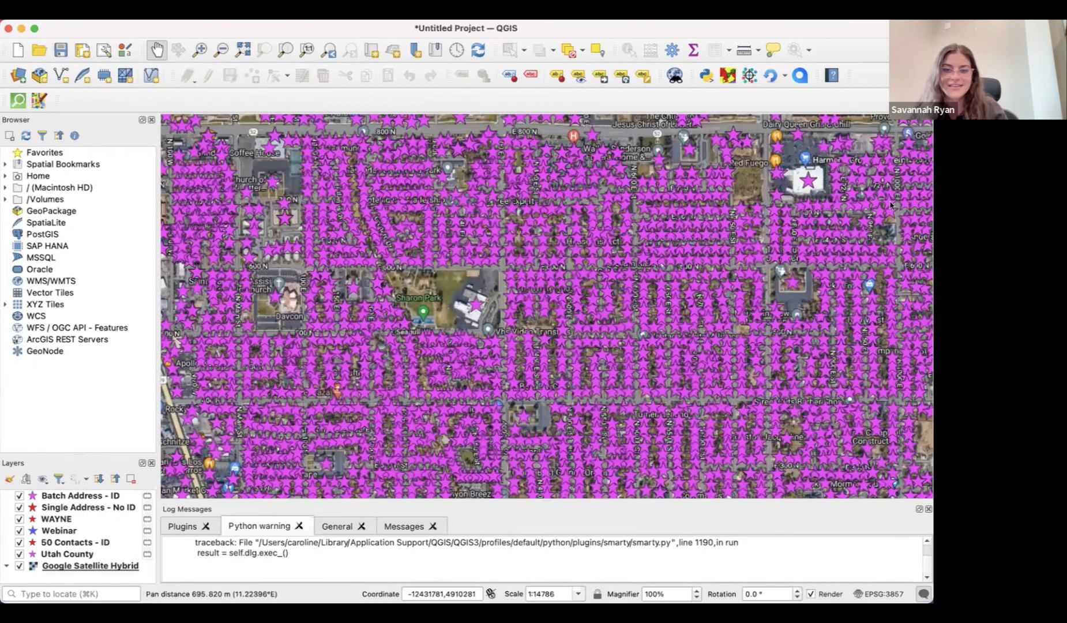
left_click_drag(589, 196, 632, 353)
left_click_drag(381, 263, 552, 362)
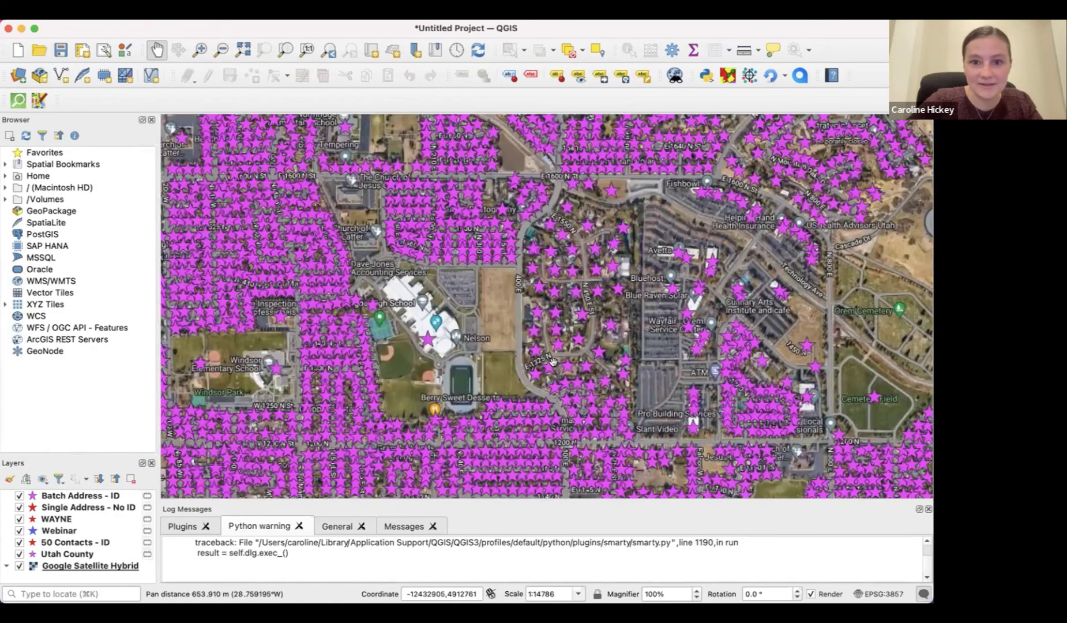
scroll(553, 362, "down", 3)
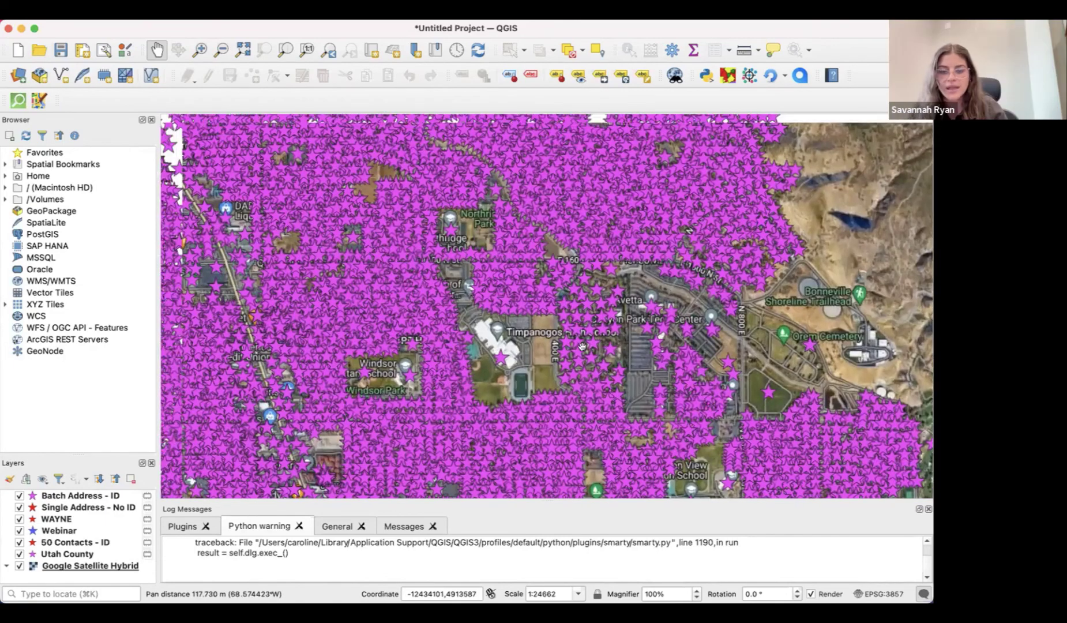
left_click_drag(582, 346, 620, 388)
scroll(620, 389, "down", 2)
scroll(415, 271, "down", 4)
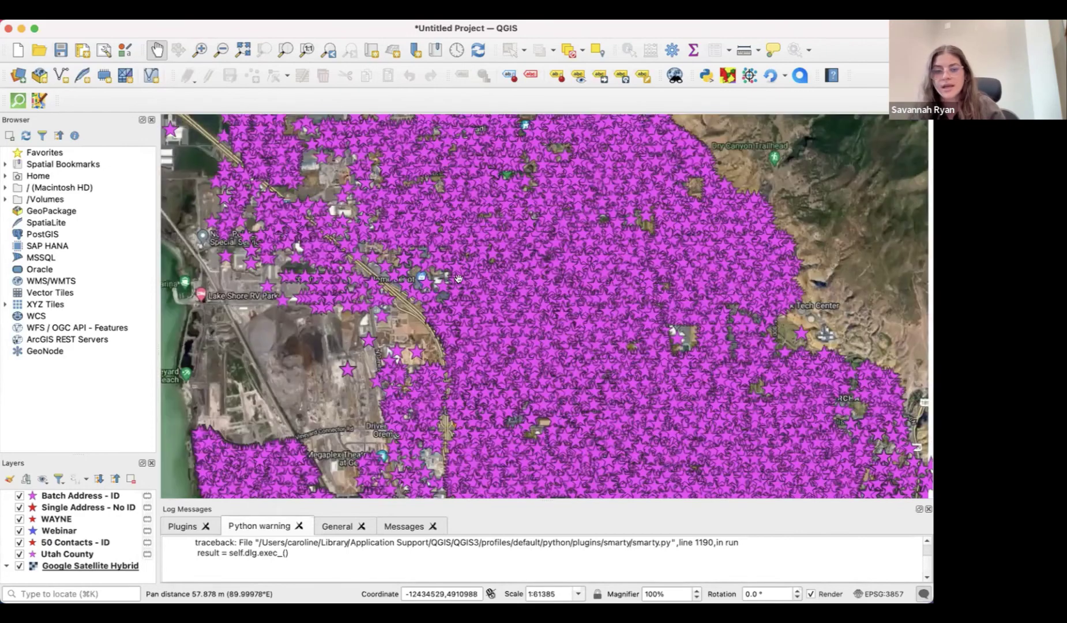
left_click_drag(633, 466, 477, 295)
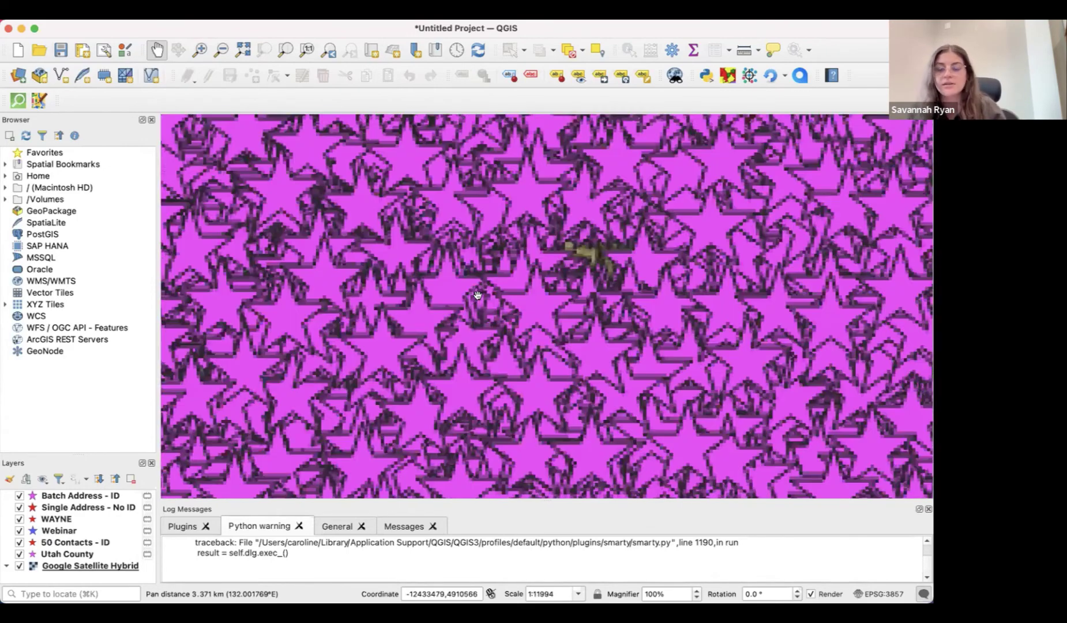
scroll(478, 271, "up", 1)
left_click_drag(647, 326, 595, 329)
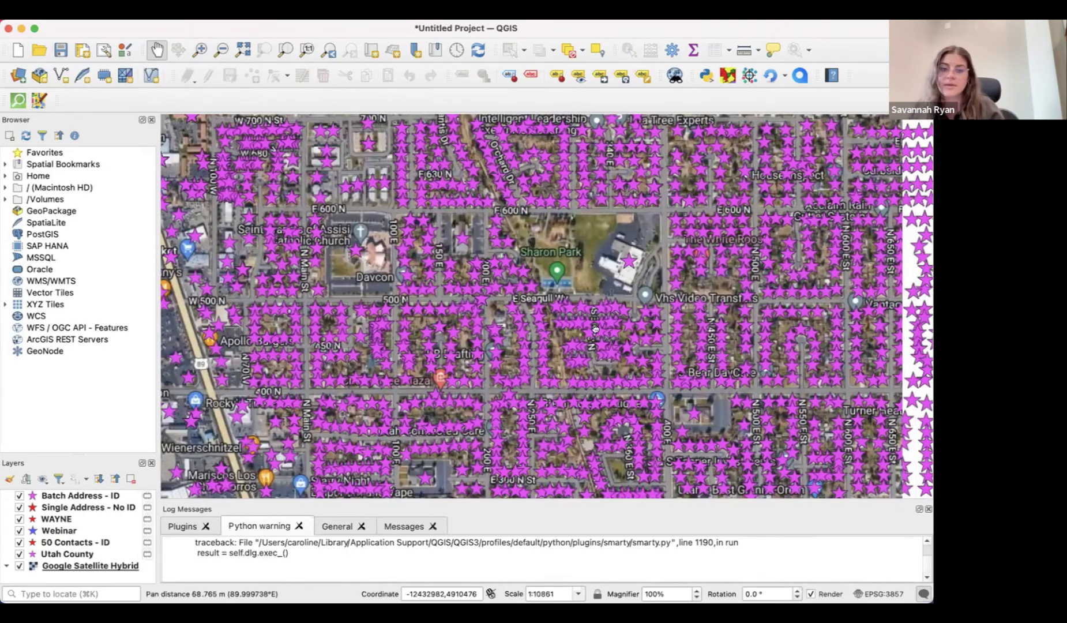
left_click_drag(949, 350, 611, 334)
Zoom out to about 1:41312 to show the dense stars across Orem
scroll(611, 333, "up", 3)
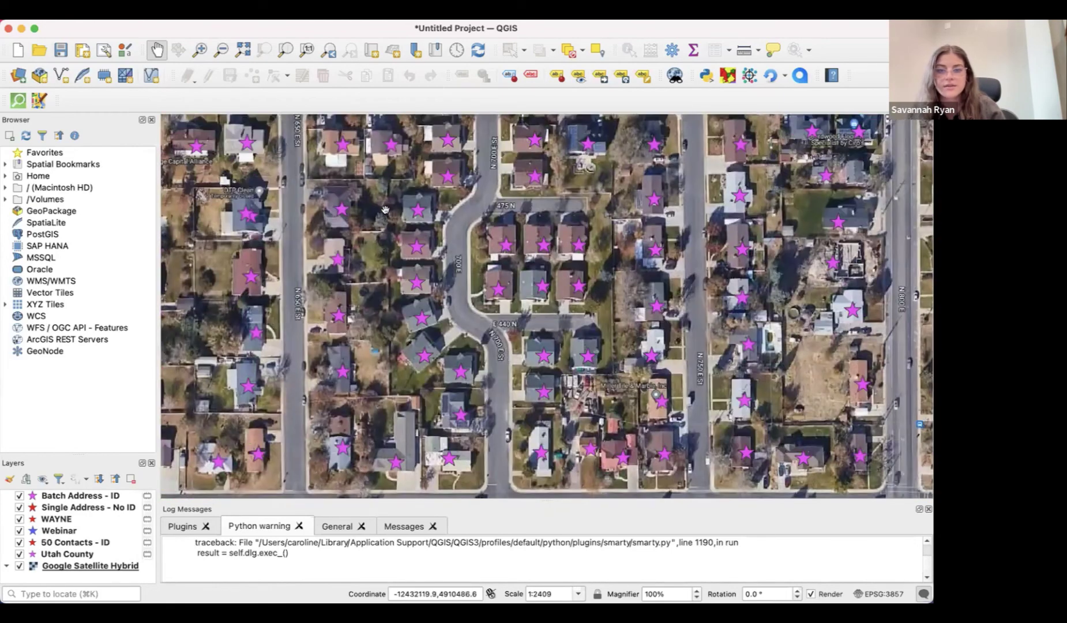
scroll(572, 322, "down", 4)
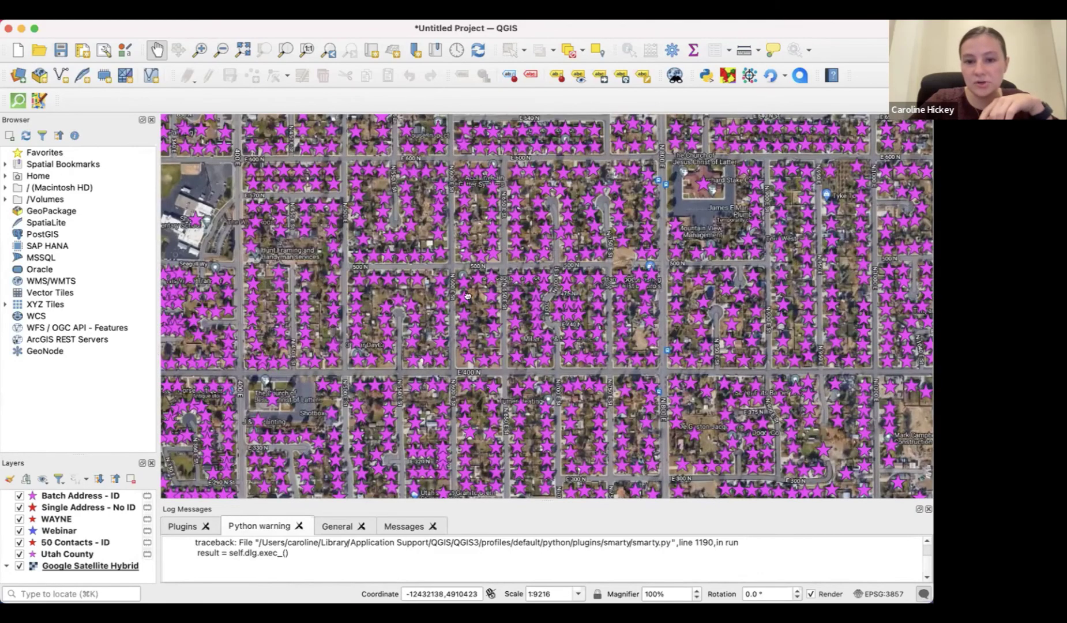
left_click_drag(612, 333, 503, 304)
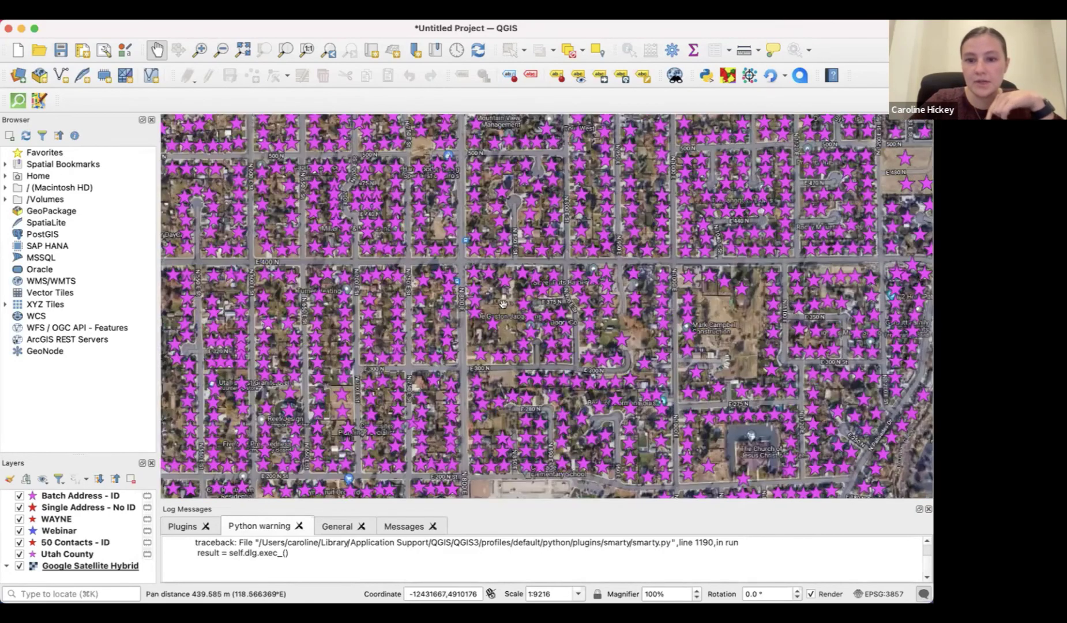
scroll(503, 304, "down", 2)
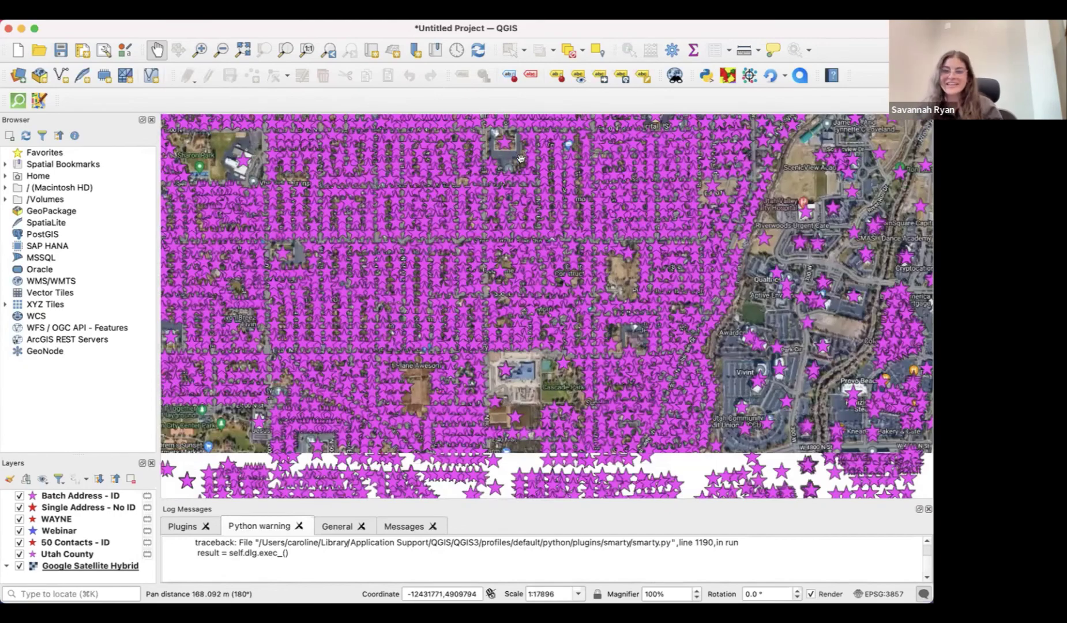
left_click_drag(483, 345, 521, 159)
scroll(483, 274, "down", 1)
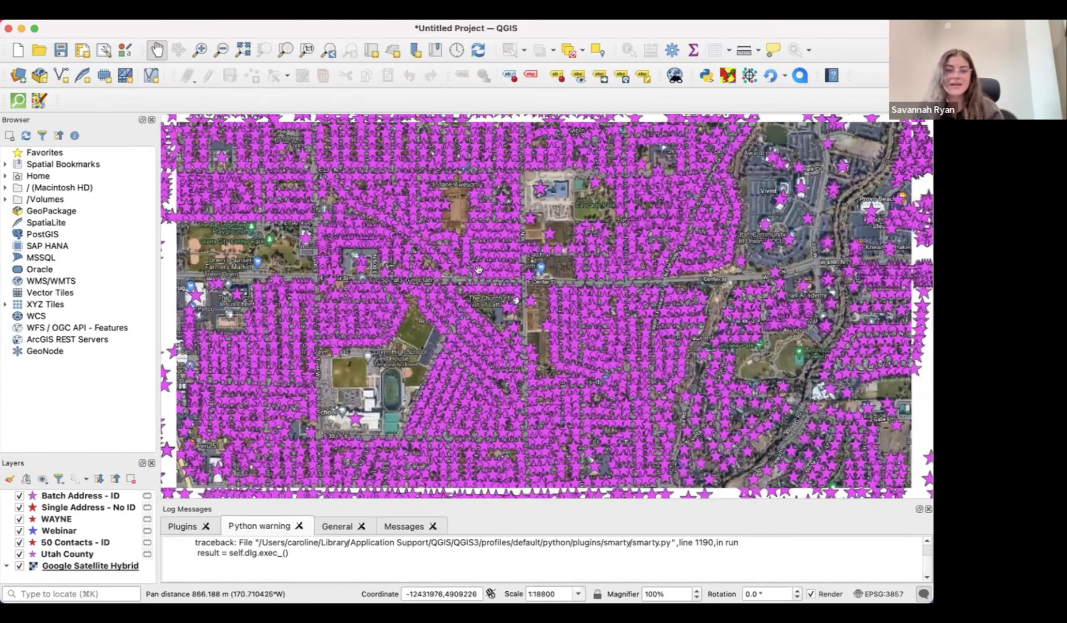
scroll(636, 302, "down", 2)
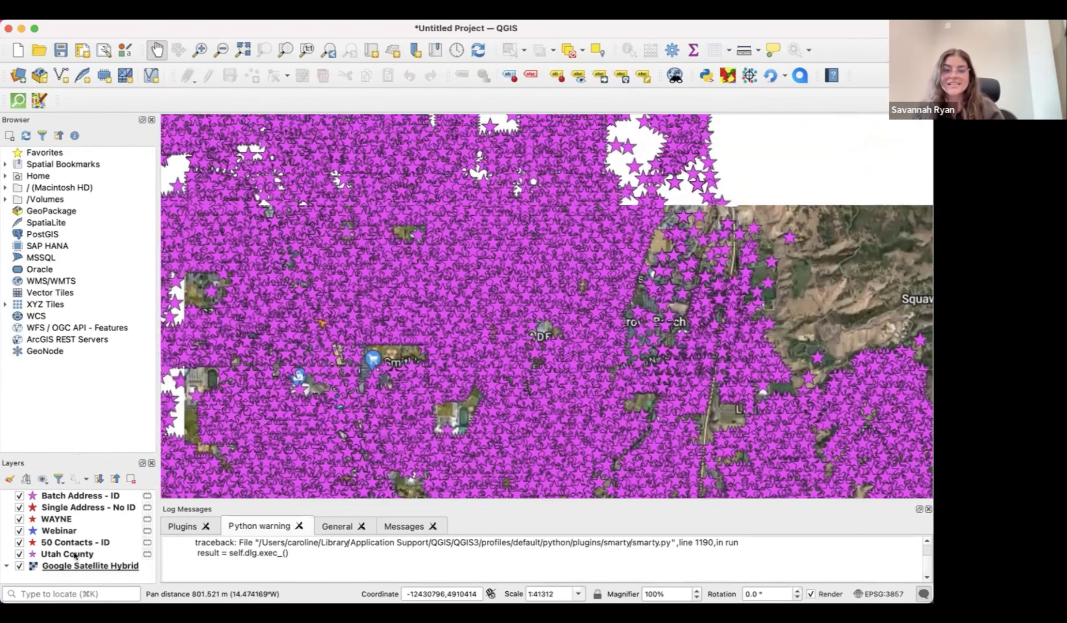
Hide the Utah County layer and pan the bare satellite map over Orem
left_click(75, 554)
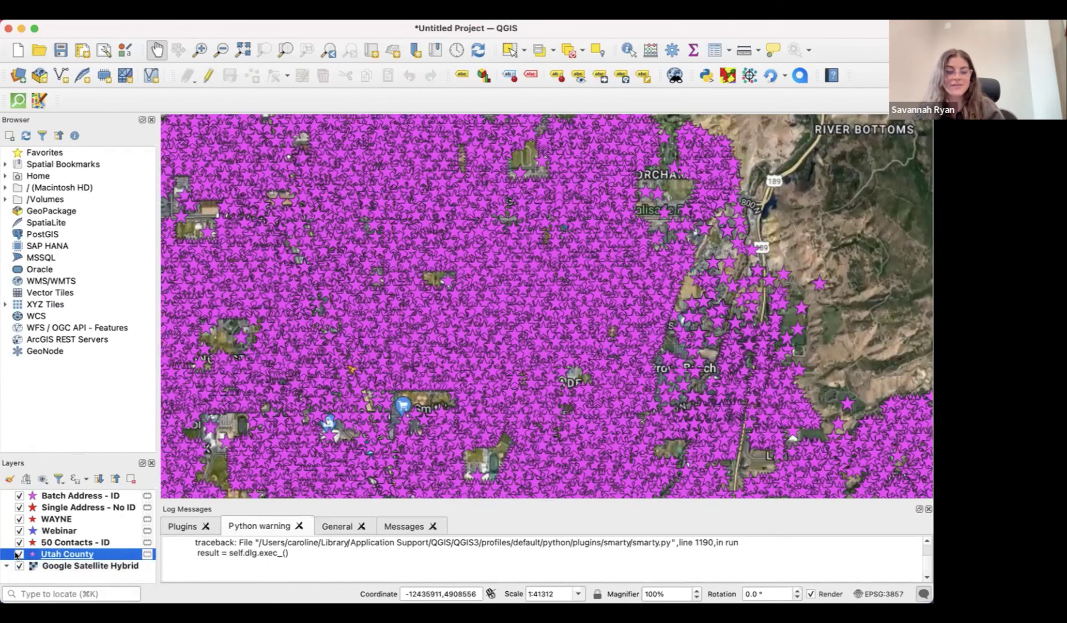
left_click(19, 554)
left_click_drag(511, 338, 513, 341)
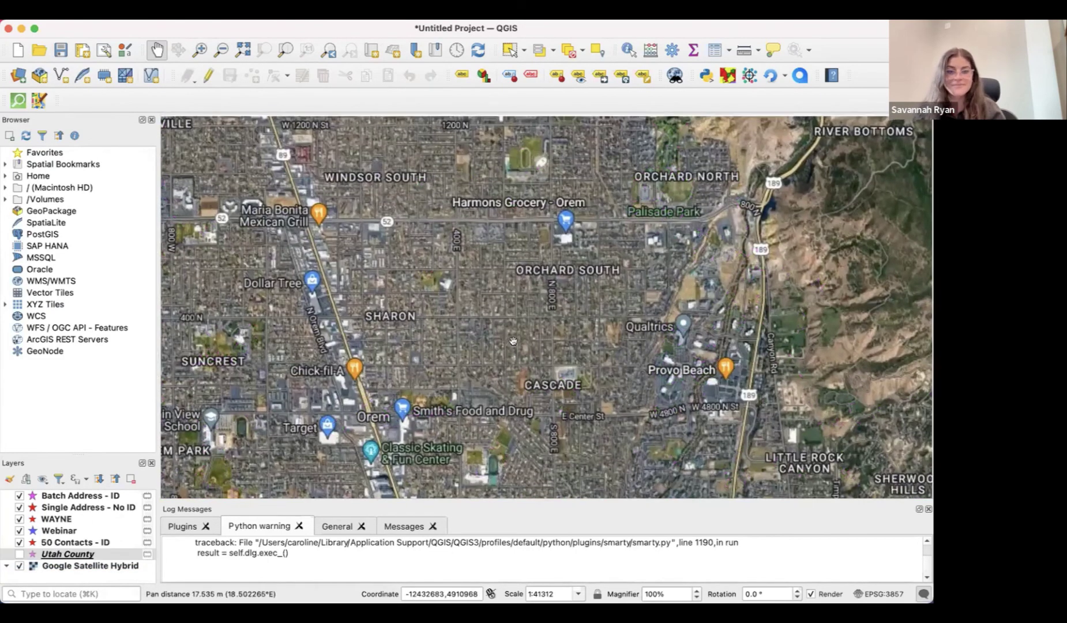
left_click_drag(331, 281, 376, 367)
scroll(443, 338, "down", 3)
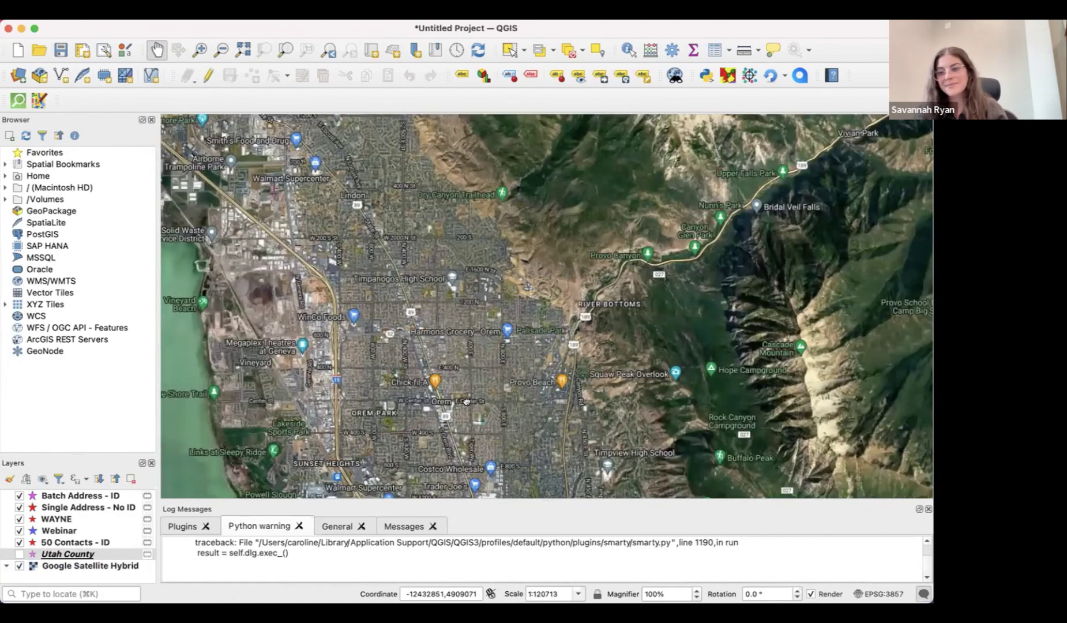
Move to central Provo, show the Utah County stars again, and zoom in
left_click_drag(465, 400, 456, 260)
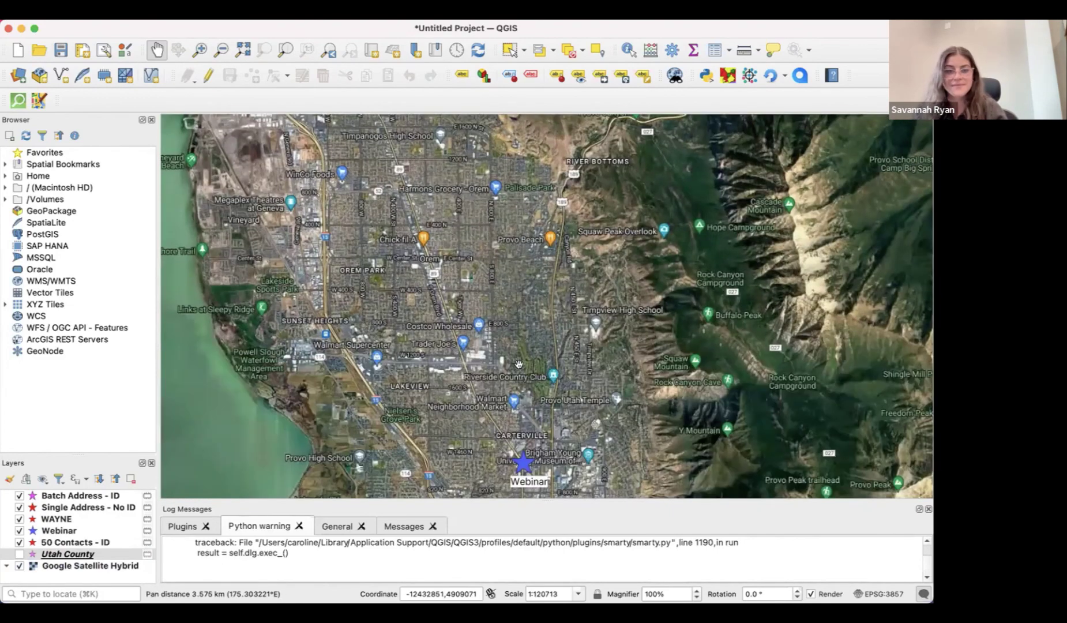
left_click_drag(548, 458, 522, 344)
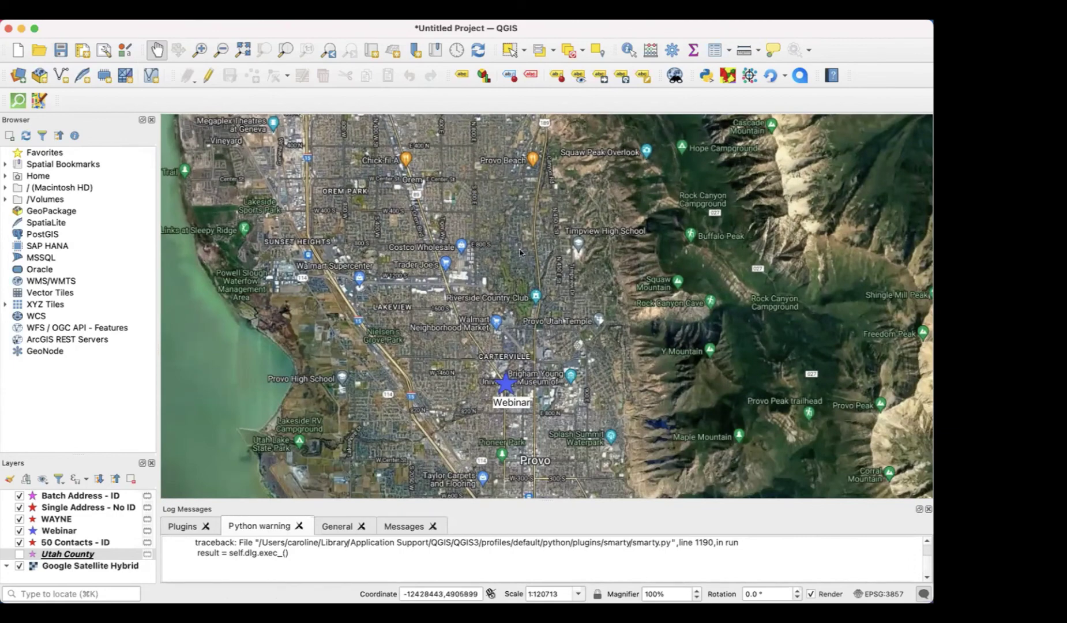
scroll(520, 252, "up", 3)
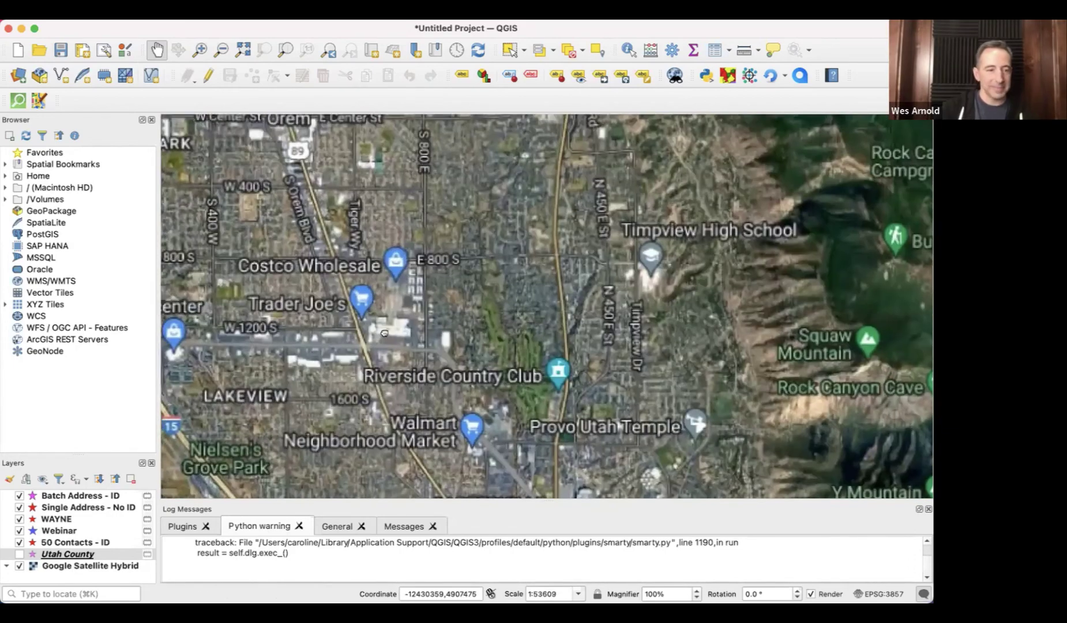
left_click_drag(384, 333, 469, 306)
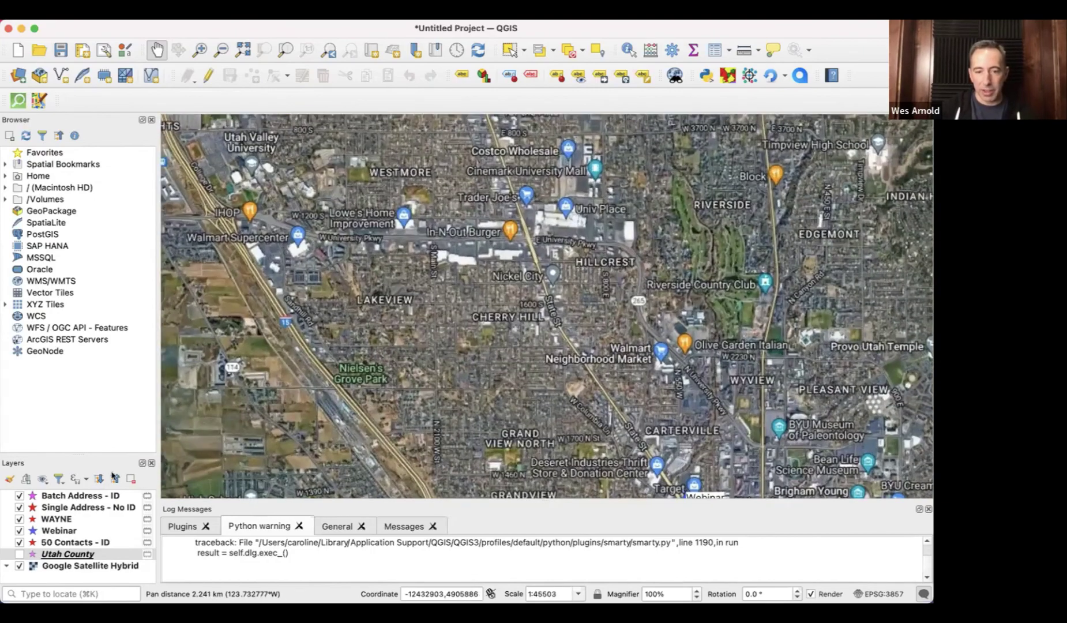
scroll(508, 214, "up", 2)
left_click(19, 554)
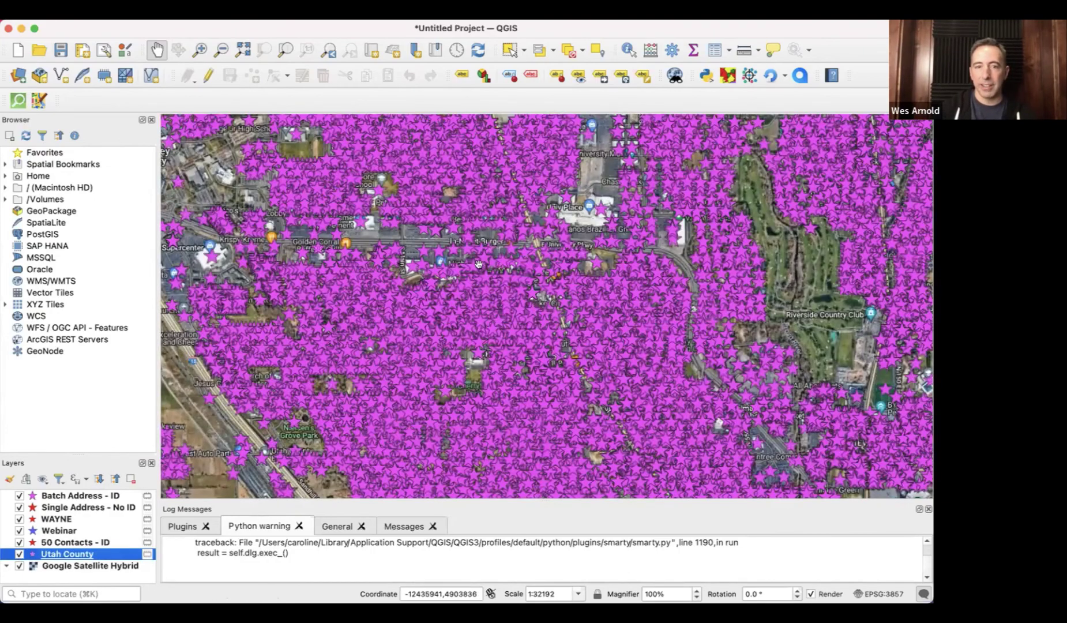
scroll(479, 264, "up", 3)
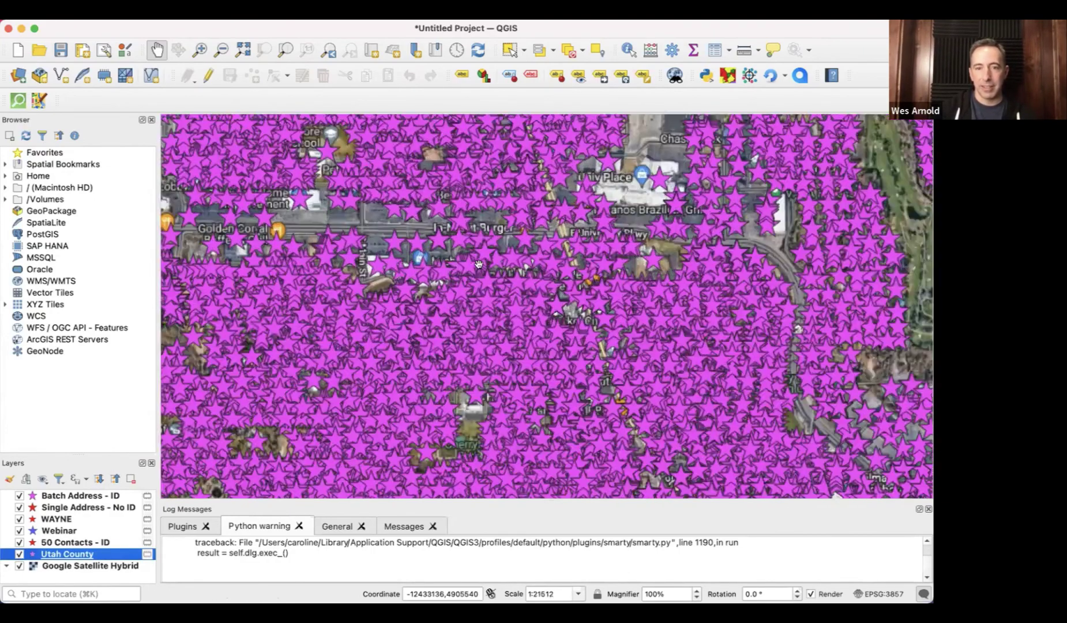